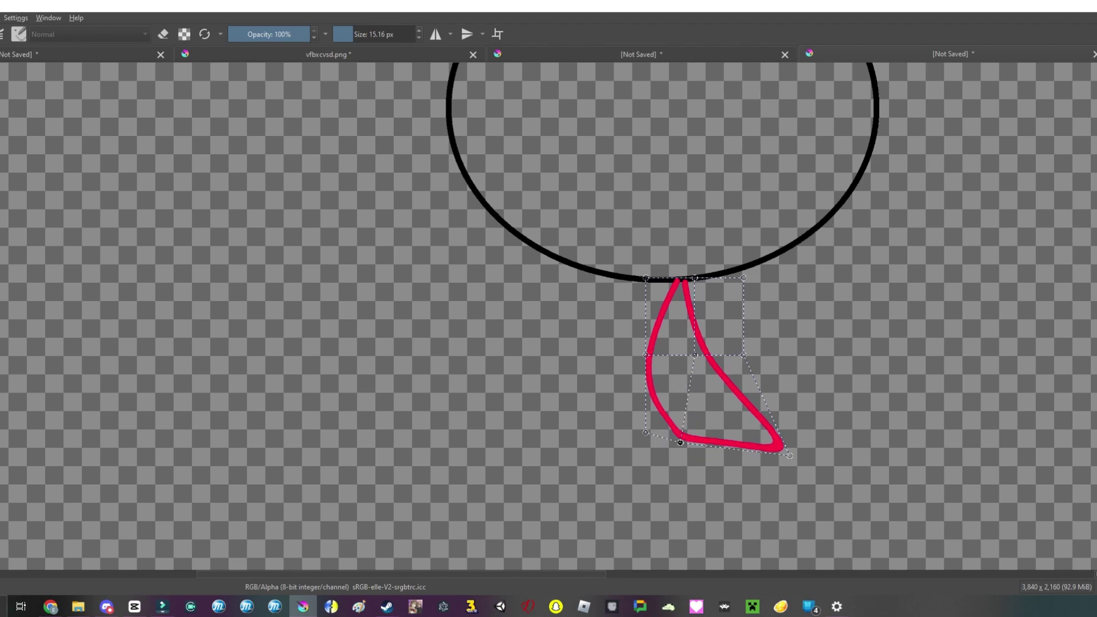
# Step: Undo the distortion edits on the red arm outline hanging below the head circle
pyautogui.hotkey('ctrl', 'z')
pyautogui.hotkey('ctrl', 'z')
pyautogui.hotkey('ctrl', 'z')
pyautogui.hotkey('ctrl', 'z')
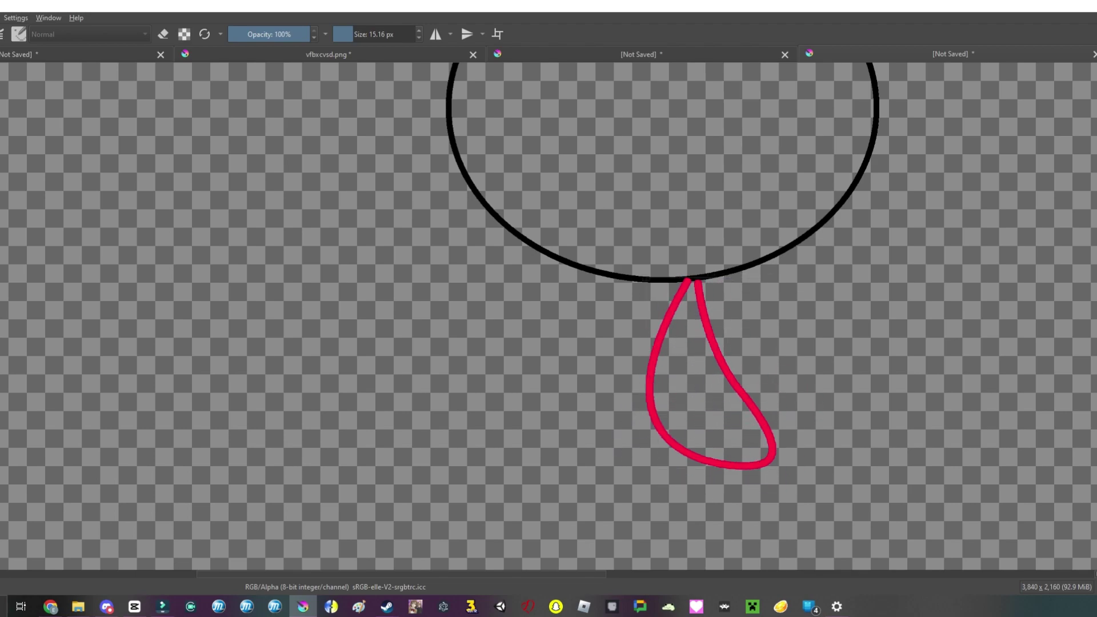
pyautogui.hotkey('ctrl', 'z')
pyautogui.press('-')
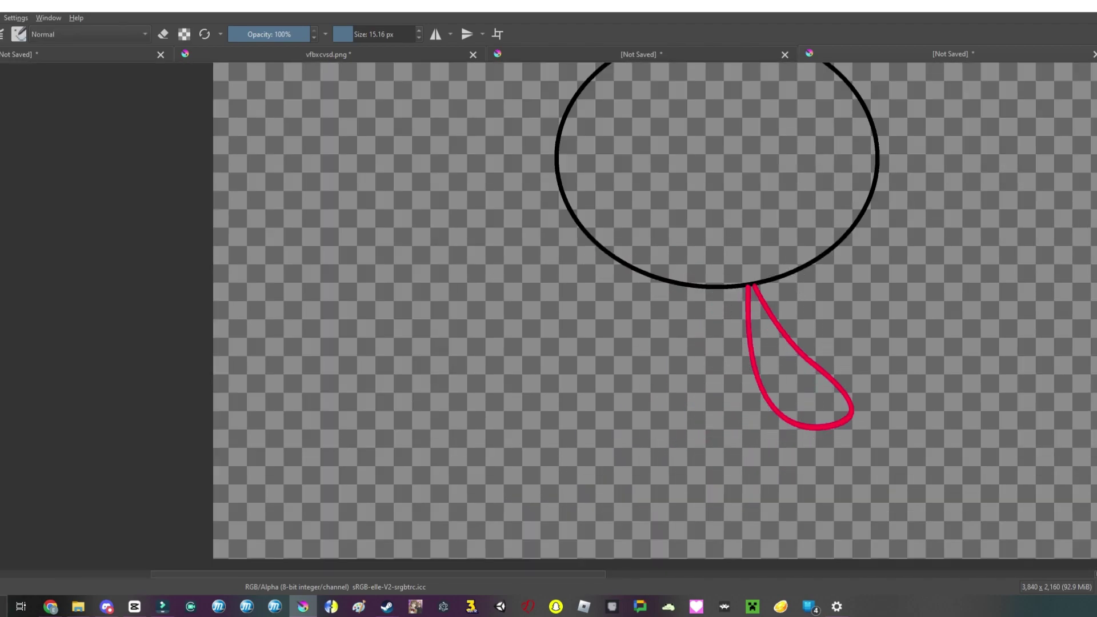
pyautogui.press('+')
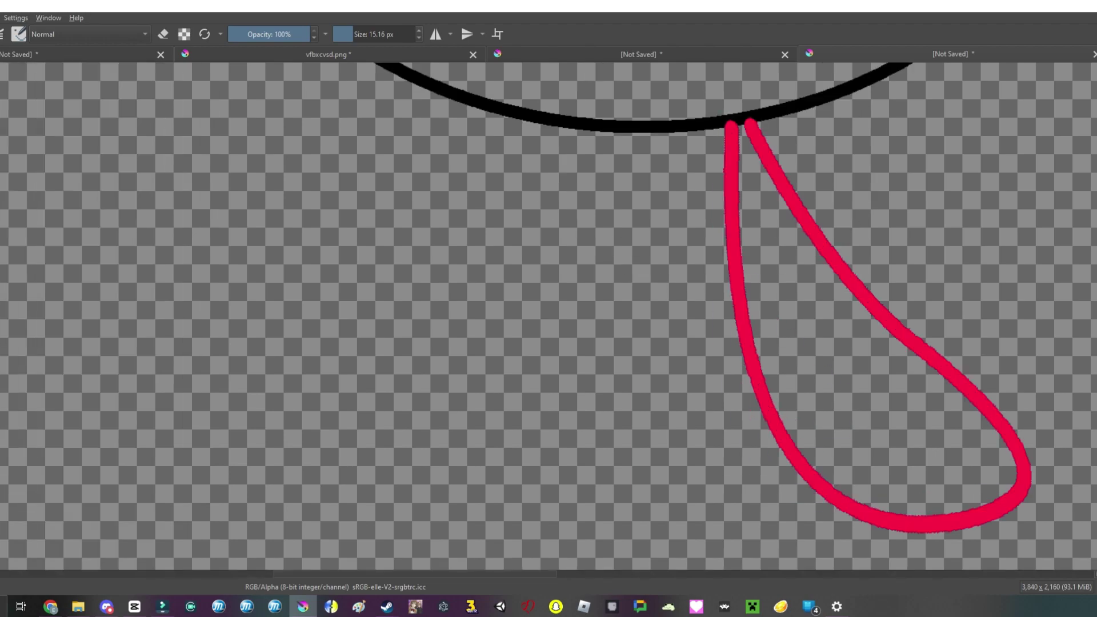
# Step: Trace over the red arm outline in cyan and undo the stray strokes
pyautogui.moveTo(728, 122); pyautogui.dragTo(921, 524)
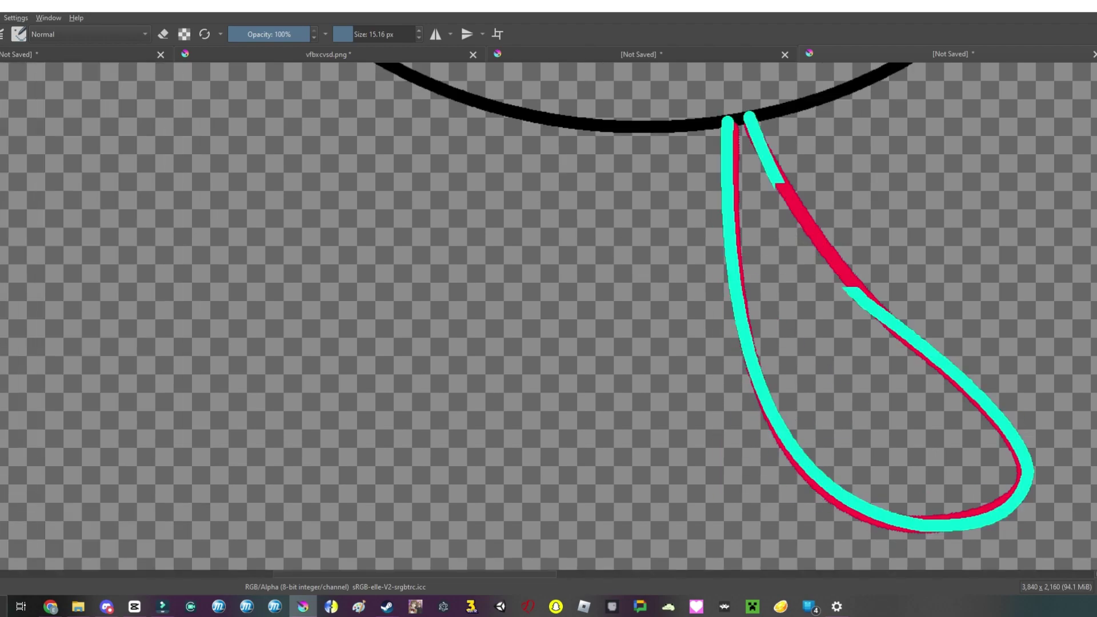
pyautogui.click(655, 106)
pyautogui.scroll(1, 938, 458)
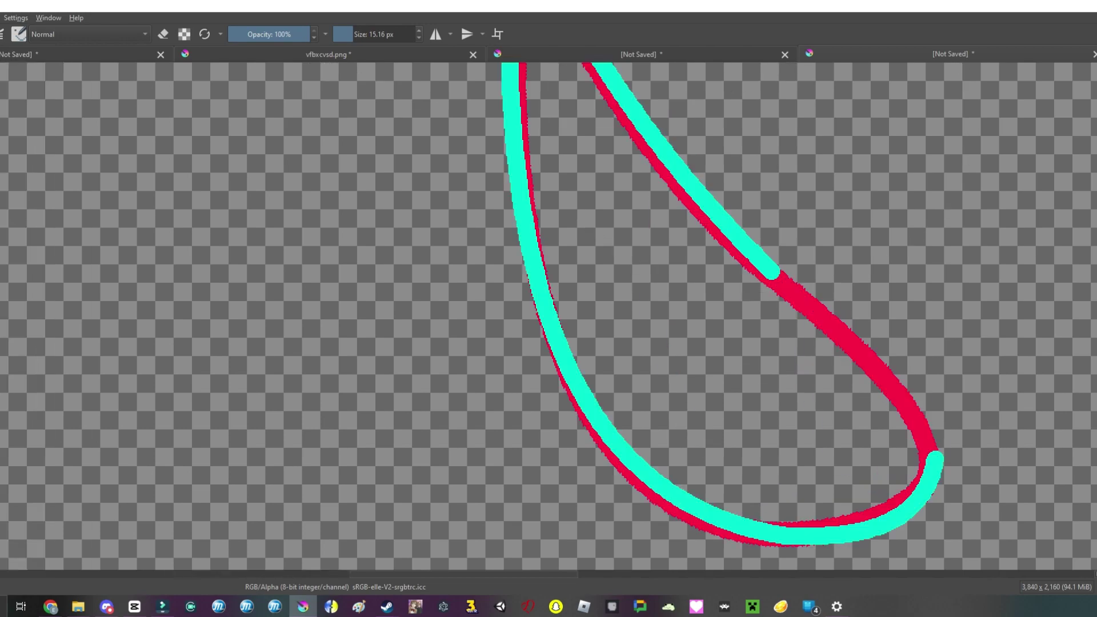
pyautogui.scroll(1, 936, 458)
pyautogui.moveTo(703, 187)
pyautogui.mouseDown()
pyautogui.moveTo(929, 454)
pyautogui.moveTo(628, 117)
pyautogui.moveTo(514, 124)
pyautogui.moveTo(539, 155)
pyautogui.mouseUp()
pyautogui.hotkey('ctrl', 'z')
pyautogui.hotkey('ctrl', 'z')
# Step: Redraw the rest of the cyan arm outline so it closes around the rounded hand end
pyautogui.moveTo(704, 331); pyautogui.dragTo(823, 563)
pyautogui.scroll(-5, 823, 563)
pyautogui.hotkey('ctrl', 'z')
pyautogui.scroll(2, 892, 412)
pyautogui.scroll(2, 891, 400)
pyautogui.moveTo(884, 441)
pyautogui.mouseDown()
pyautogui.moveTo(893, 378)
pyautogui.moveTo(549, 69)
pyautogui.mouseUp()
pyautogui.scroll(-5, 548, 69)
pyautogui.scroll(-3, 628, 229)
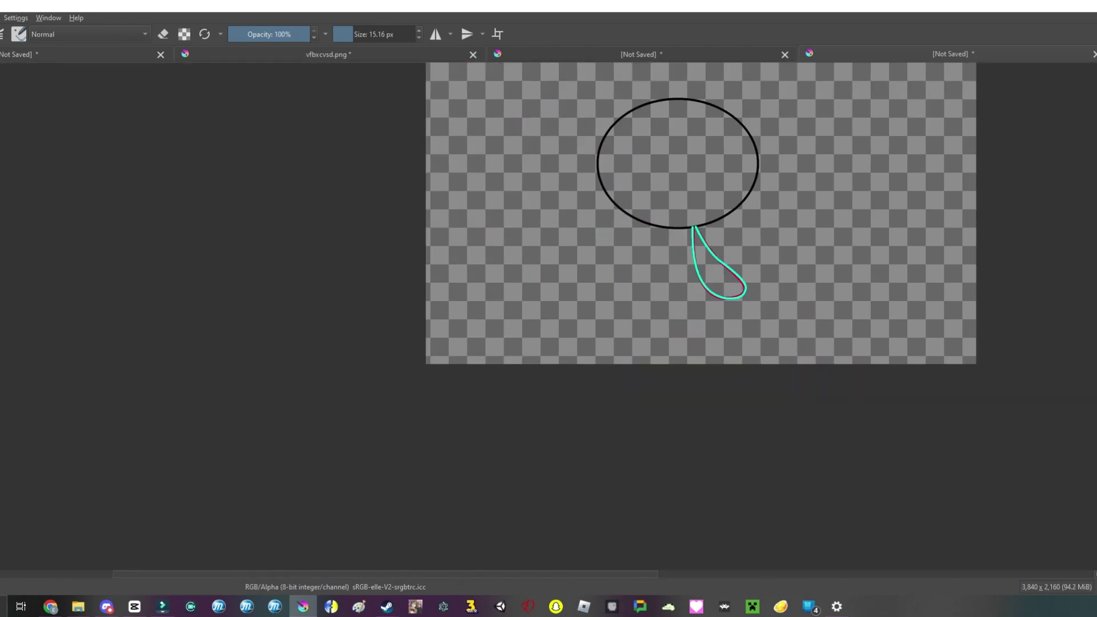
# Step: Draw a long, slightly slanted cyan ground line running through the lower end of the arm
pyautogui.scroll(5, 743, 286)
pyautogui.scroll(2, 694, 484)
pyautogui.moveTo(569, 353)
pyautogui.mouseDown()
pyautogui.moveTo(1086, 324)
pyautogui.moveTo(1081, 332)
pyautogui.mouseUp()
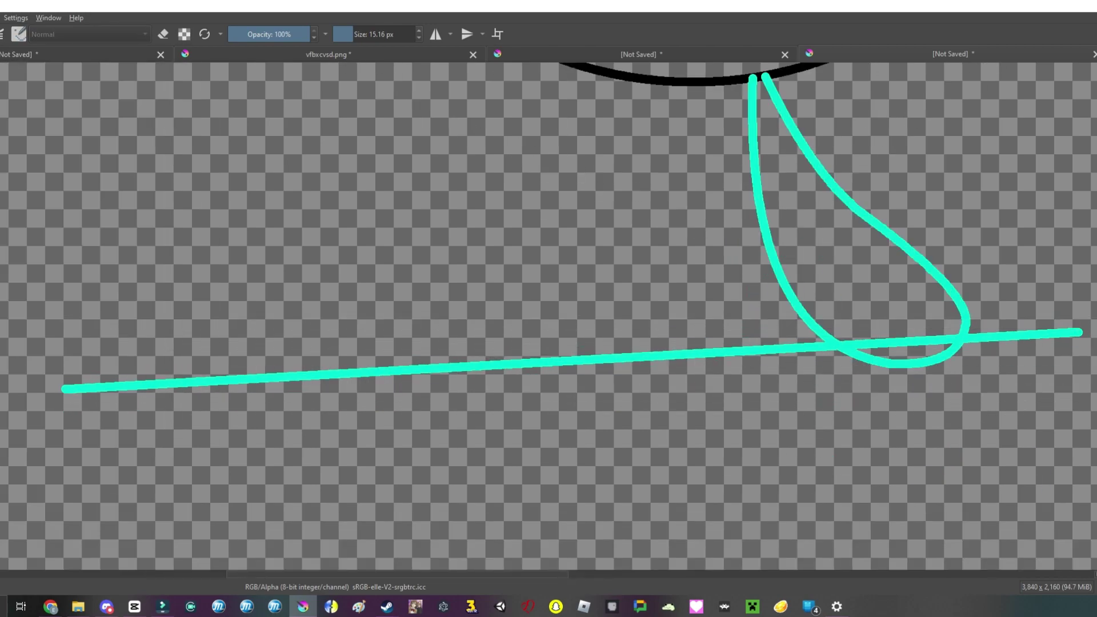
# Step: Try a short curved blue stroke for the torso's edge below the head circle
pyautogui.moveTo(629, 181); pyautogui.dragTo(436, 363)
pyautogui.hotkey('ctrl', 'z')
pyautogui.moveTo(666, 74); pyautogui.dragTo(604, 204)
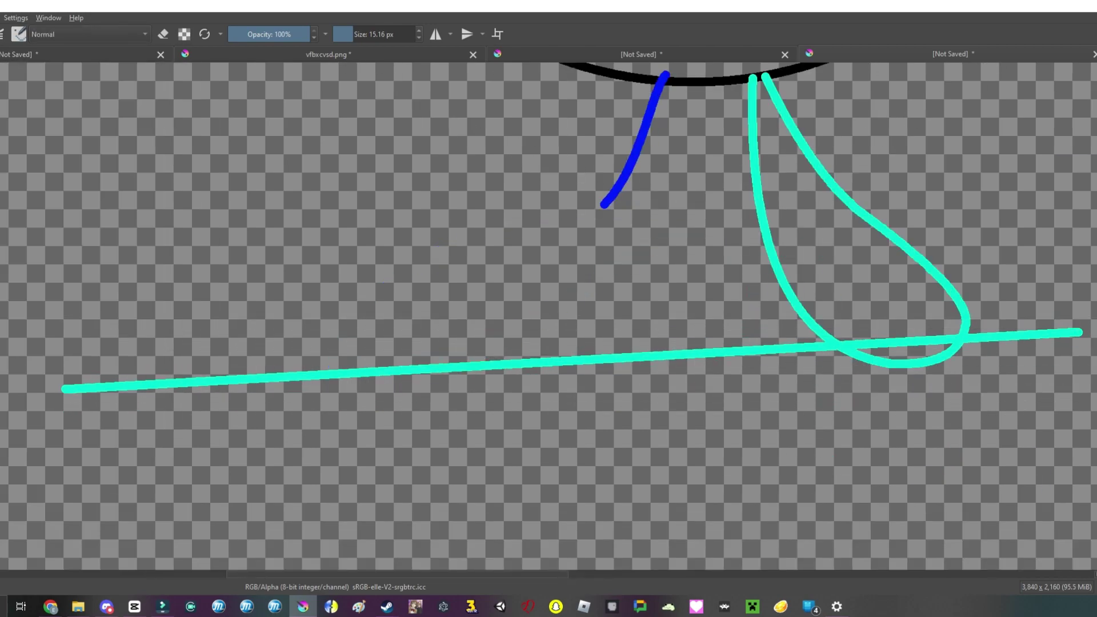
# Step: Open the leg-construction reference sheet from the image folder, examine its leg and hip examples, and return to the drawing
pyautogui.click(78, 606)
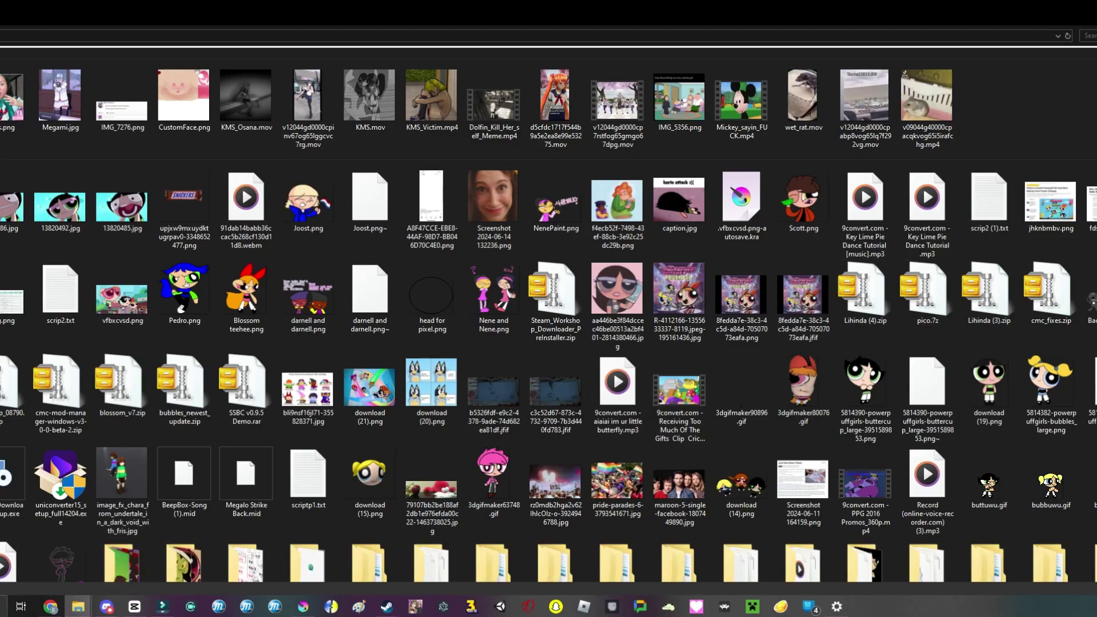
pyautogui.press('Return')
pyautogui.press('Return')
pyautogui.press('Right')
pyautogui.press('Right')
pyautogui.scroll(5, 549, 309)
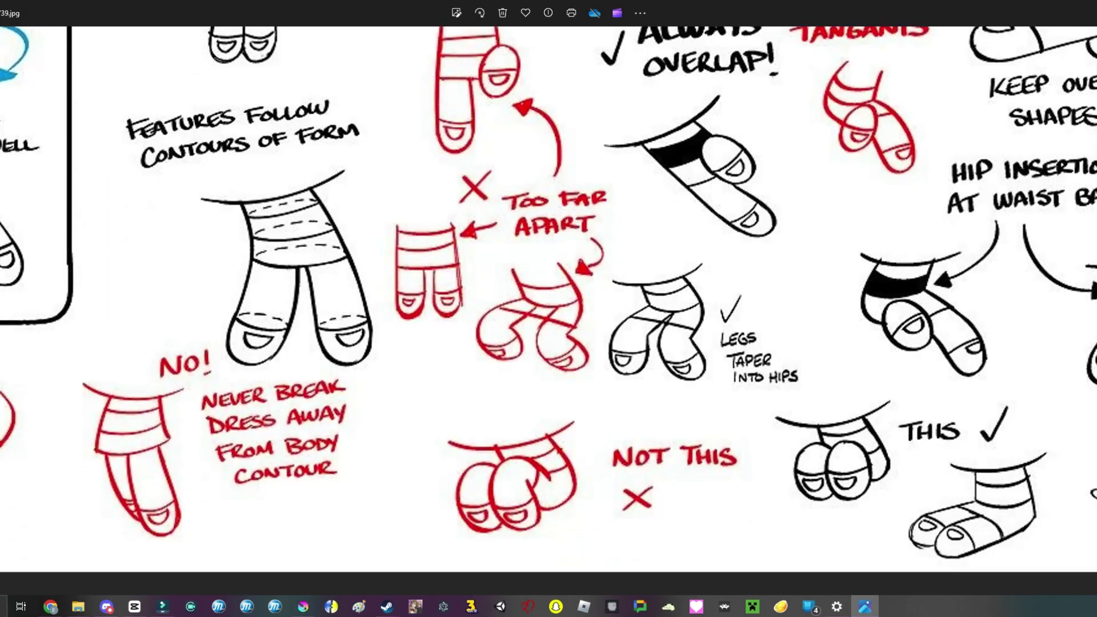
pyautogui.scroll(-4, 1023, 396)
pyautogui.hotkey('alt', 'Tab')
# Step: Try sketching the outstretched leg's upper contour in blue above the ground line
pyautogui.moveTo(301, 311); pyautogui.dragTo(727, 243)
pyautogui.hotkey('ctrl', 'z')
pyautogui.moveTo(536, 366); pyautogui.dragTo(734, 212)
pyautogui.moveTo(823, 213); pyautogui.dragTo(818, 239)
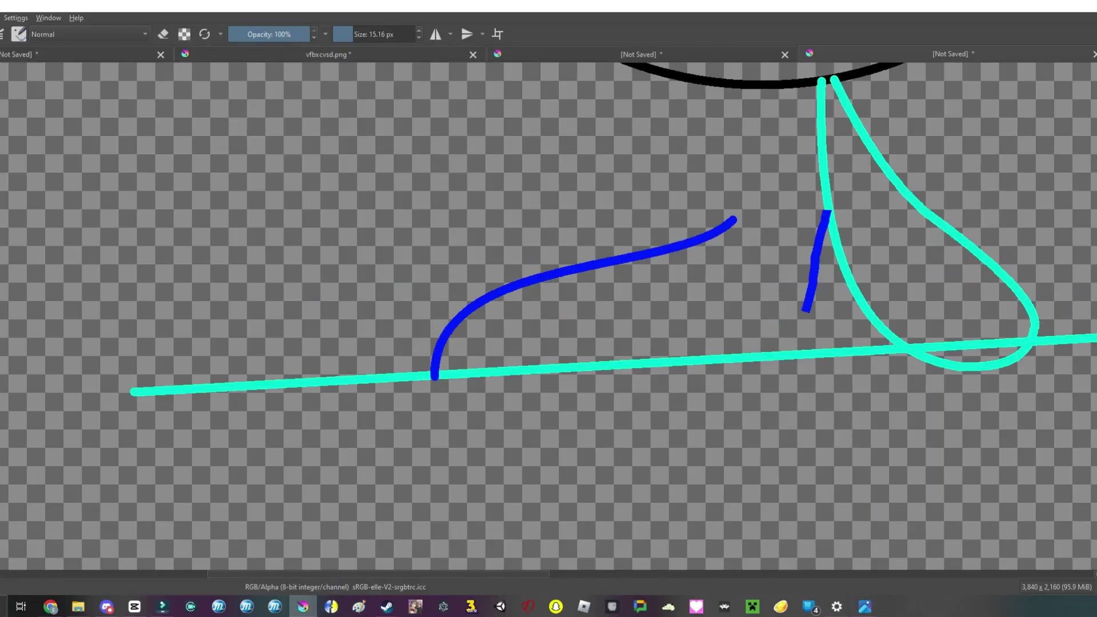
pyautogui.hotkey('ctrl', 'z')
pyautogui.scroll(2, 549, 309)
pyautogui.hotkey('ctrl', 'z')
pyautogui.moveTo(331, 416); pyautogui.dragTo(699, 235)
pyautogui.moveTo(391, 202); pyautogui.dragTo(648, 152)
pyautogui.hotkey('ctrl', 'z')
pyautogui.scroll(-2, 548, 308)
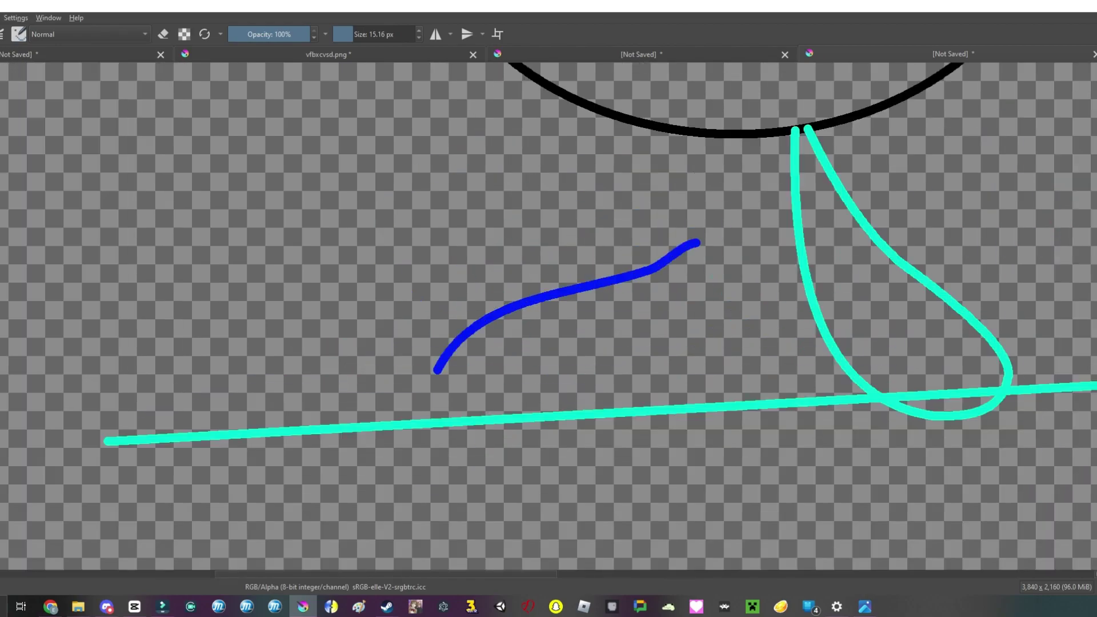
# Step: Switch to the image viewer and browse to the character pose sheet to examine the sitting poses
pyautogui.hotkey('alt', 'Tab')
pyautogui.press('Right')
pyautogui.press('Right')
pyautogui.press('Right')
pyautogui.press('Right')
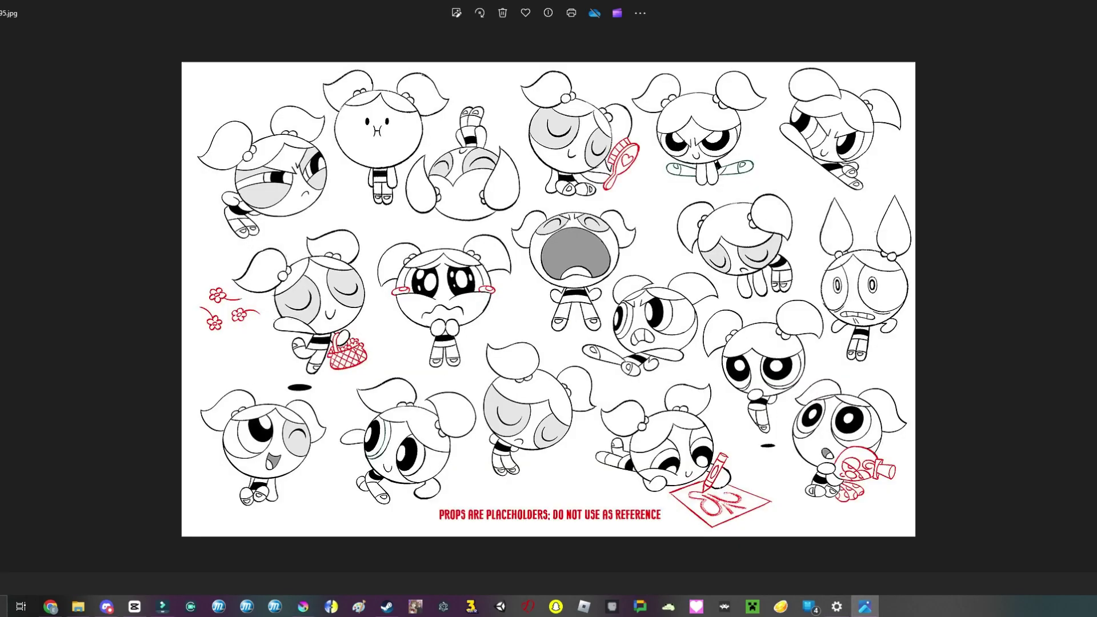
# Step: Back in Krita, sketch the torso's side and lower edge in blue and place the purple-hatted sitting character image beside the drawing
pyautogui.hotkey('alt', 'Tab')
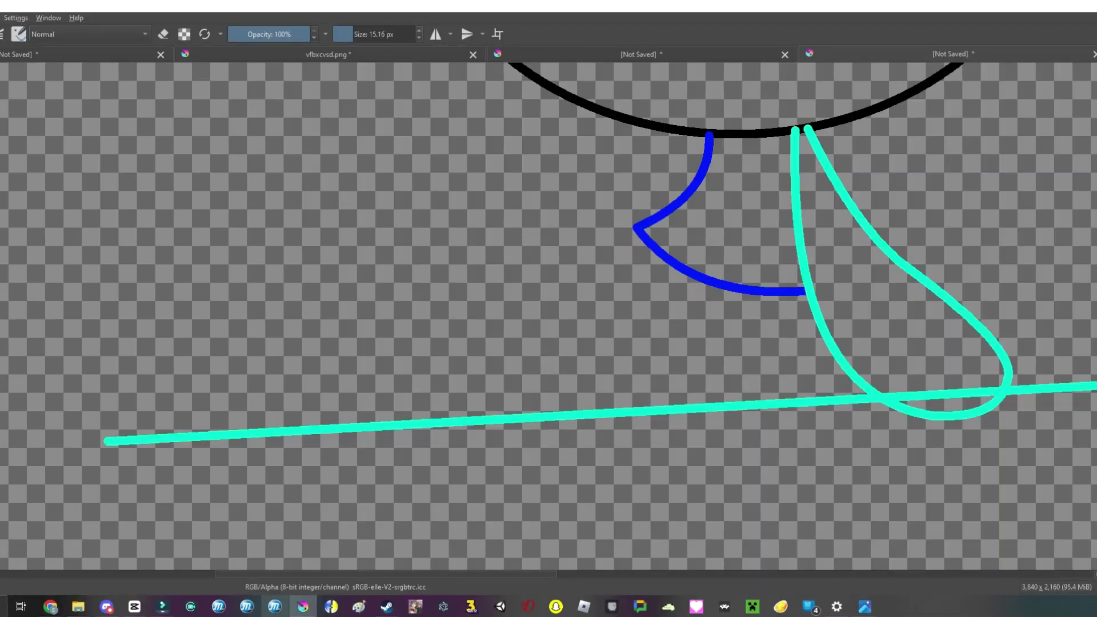
pyautogui.hotkey('alt', 'Tab')
pyautogui.hotkey('alt', 'Tab')
# Step: Sketch the outstretched front leg in blue as a long rounded shape from the torso's lower edge across the ground line
pyautogui.scroll(3, 181, 505)
pyautogui.doubleClick(754, 306)
pyautogui.scroll(-3, 755, 305)
pyautogui.scroll(3, 755, 306)
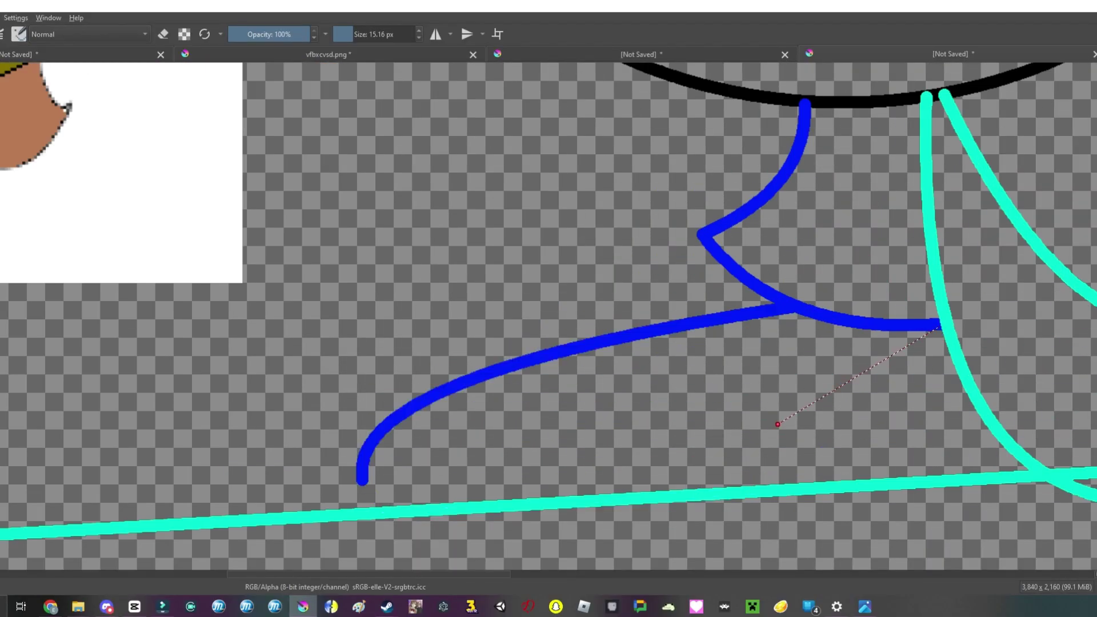
pyautogui.doubleClick(438, 530)
pyautogui.scroll(2, 437, 530)
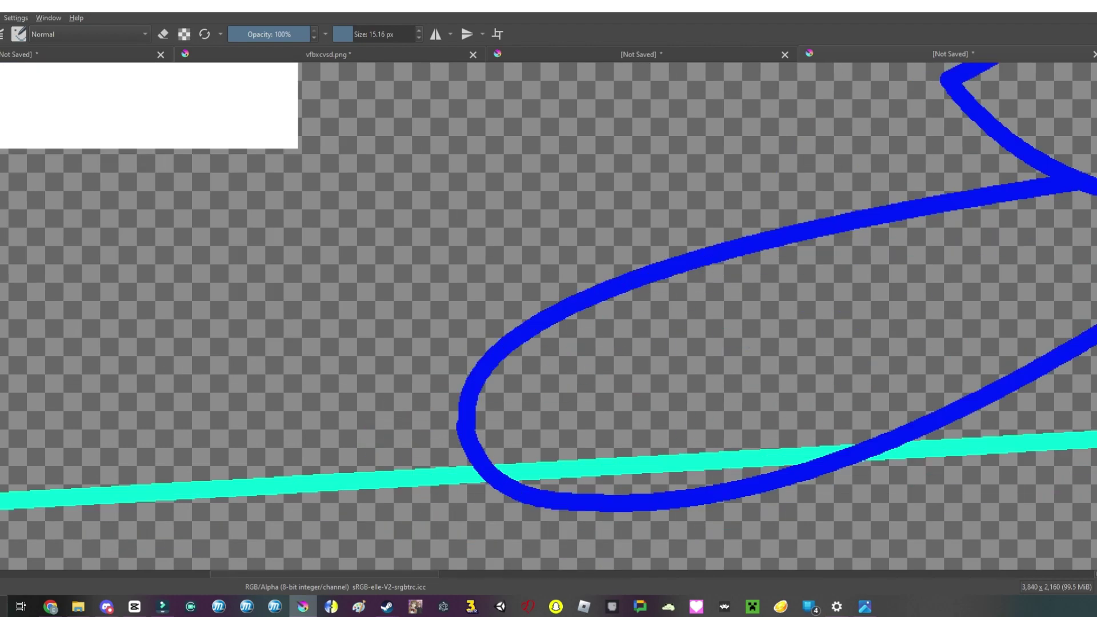
# Step: Sketch the second leg in blue as a rounded shape rising behind the front leg
pyautogui.scroll(3, 574, 502)
pyautogui.scroll(-6, 575, 502)
pyautogui.scroll(2, 574, 502)
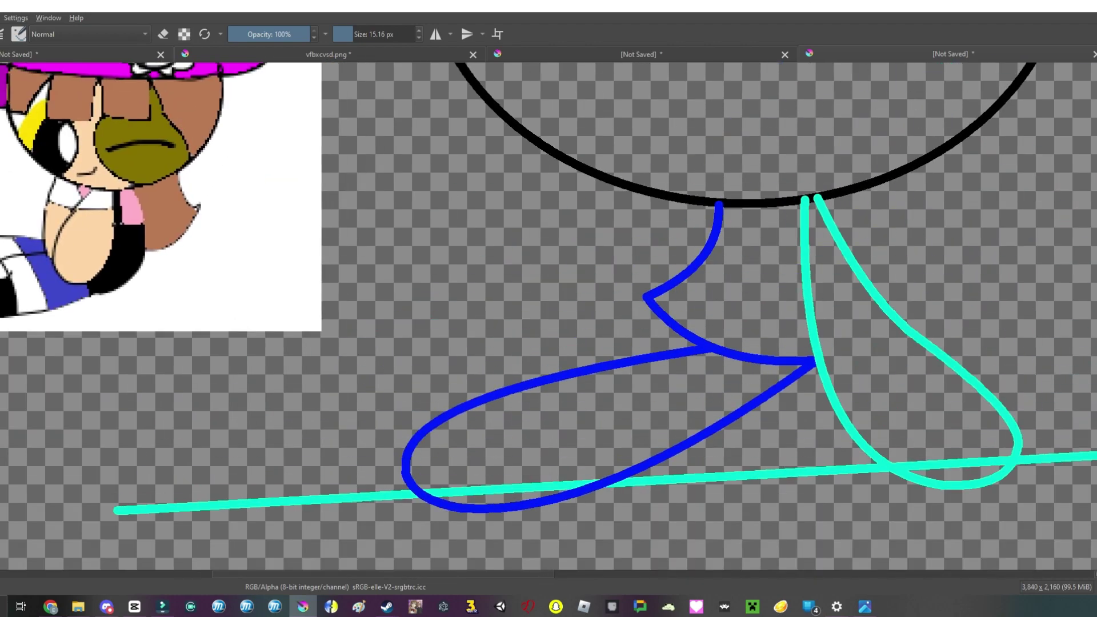
pyautogui.scroll(-3, 647, 296)
pyautogui.scroll(1, 648, 297)
pyautogui.scroll(-1, 648, 297)
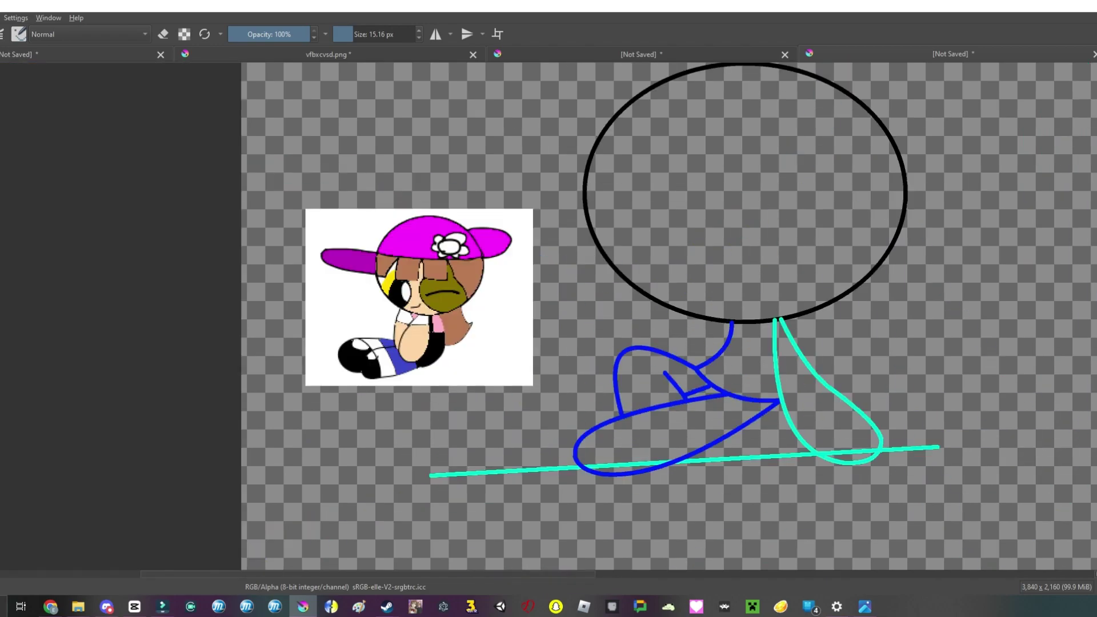
# Step: Replace the small blue strokes between the legs with a small rounded loop near the torso
pyautogui.scroll(6, 666, 360)
pyautogui.scroll(-6, 666, 360)
pyautogui.scroll(5, 581, 418)
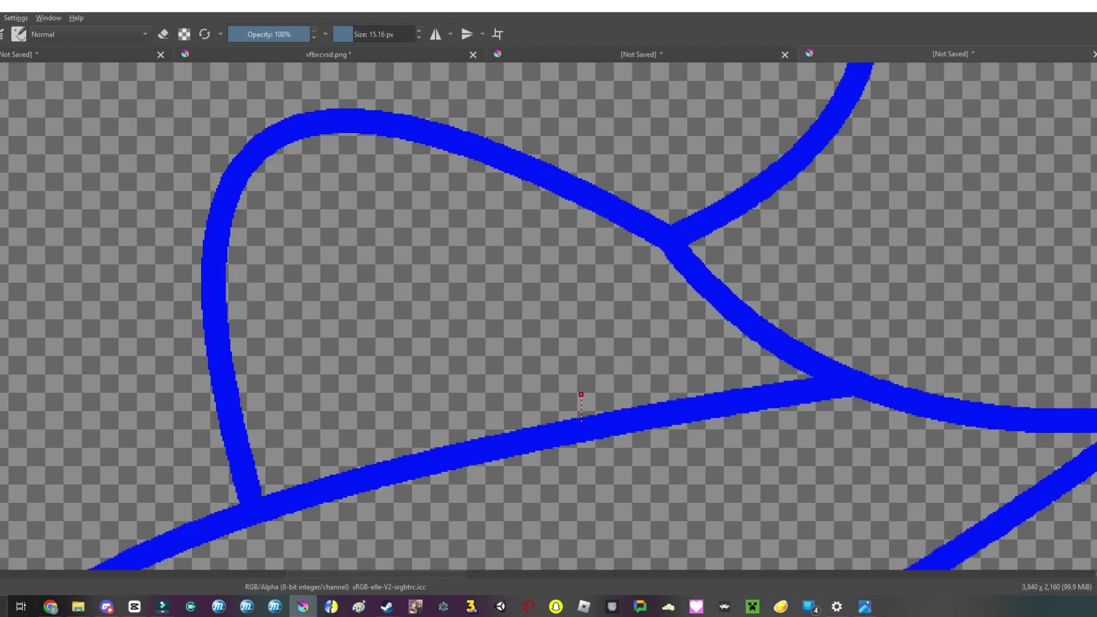
pyautogui.press('Escape')
pyautogui.scroll(-3, 758, 335)
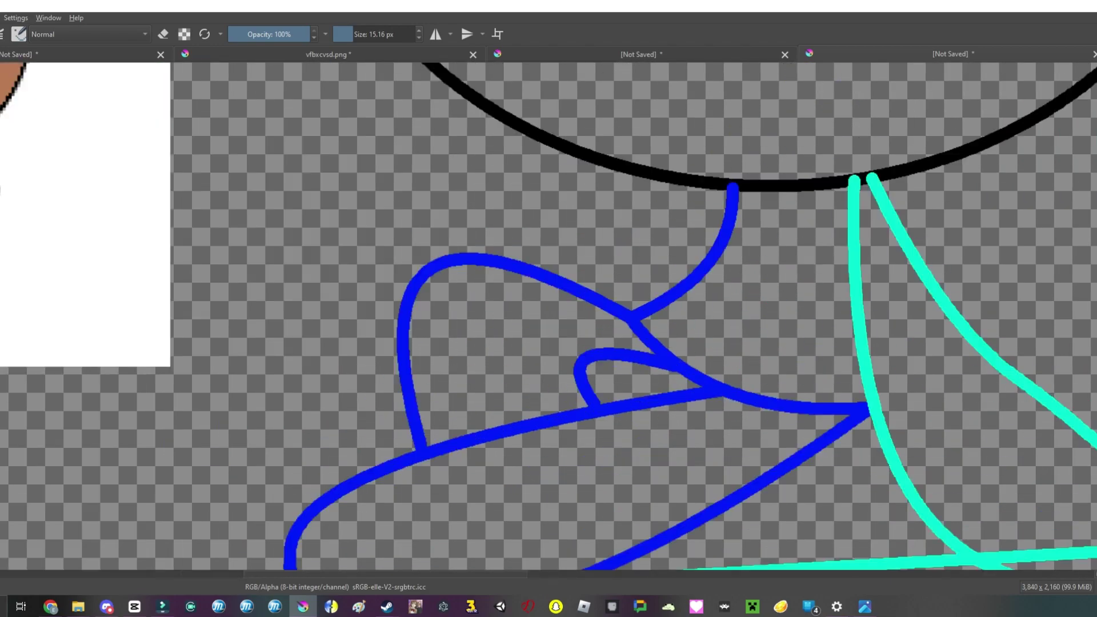
# Step: Draw a refined green outline from the head down the torso's side and around the rear leg
pyautogui.click(726, 198)
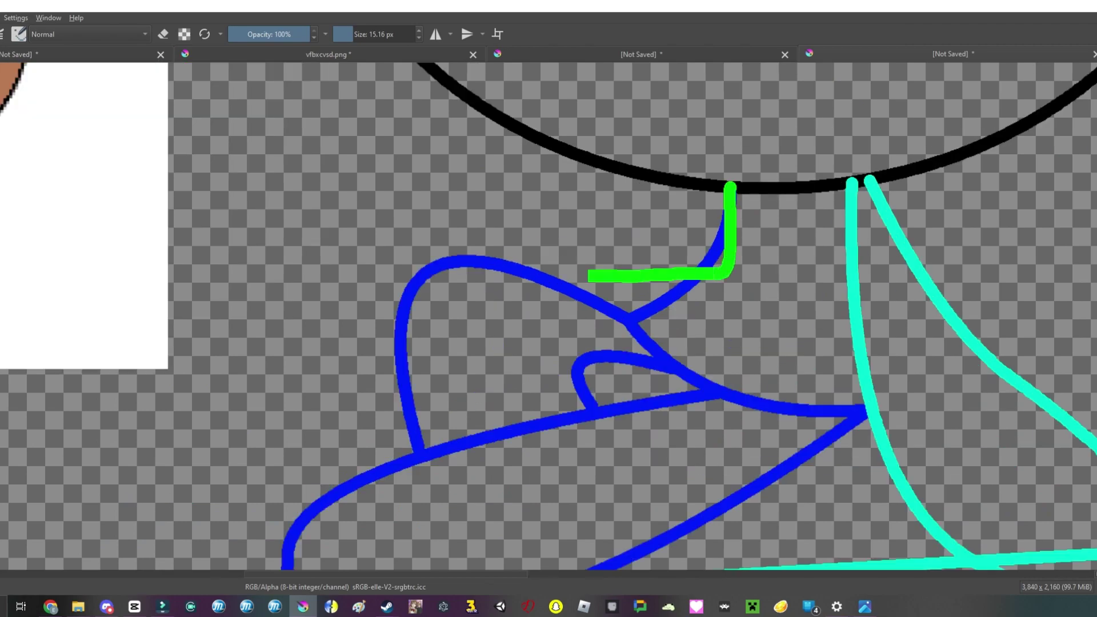
pyautogui.scroll(2, 515, 307)
pyautogui.scroll(-3, 694, 331)
pyautogui.scroll(4, 605, 329)
pyautogui.hscroll(3, 548, 317)
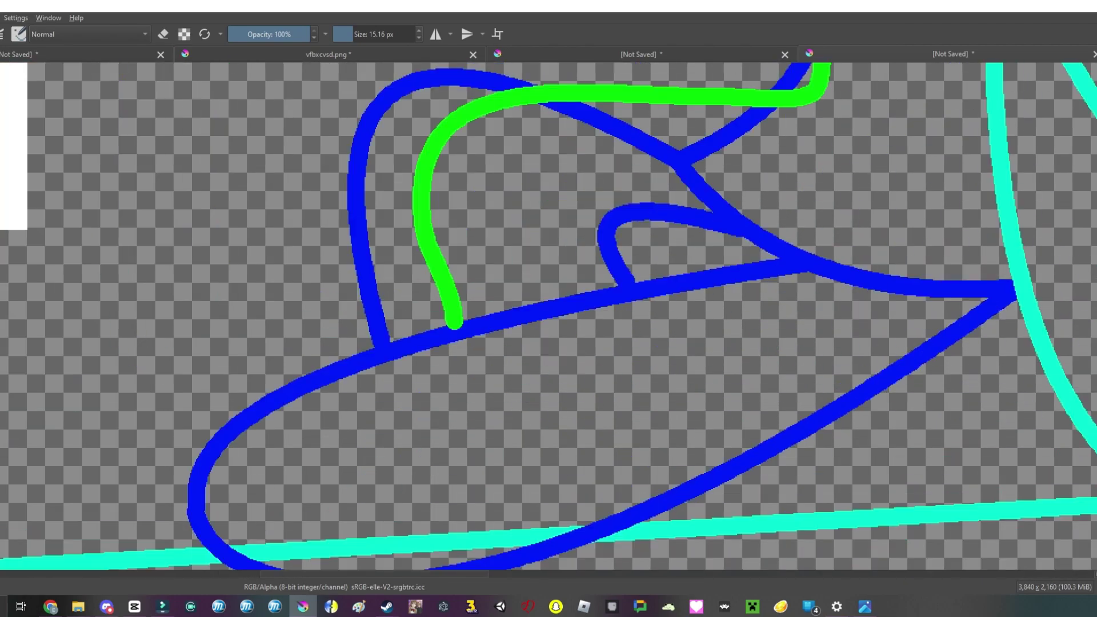
# Step: Trace the outline of the outstretched front leg in green over the blue sketch
pyautogui.scroll(-2, 548, 318)
pyautogui.moveTo(803, 264); pyautogui.dragTo(209, 360)
pyautogui.moveTo(360, 482); pyautogui.dragTo(1013, 190)
# Step: Draw a curved magenta hem line from the rear leg's upper edge to the front leg's lower edge
pyautogui.scroll(-2, 686, 343)
pyautogui.scroll(3, 686, 343)
pyautogui.scroll(-3, 686, 343)
pyautogui.scroll(2, 834, 510)
pyautogui.doubleClick(676, 465)
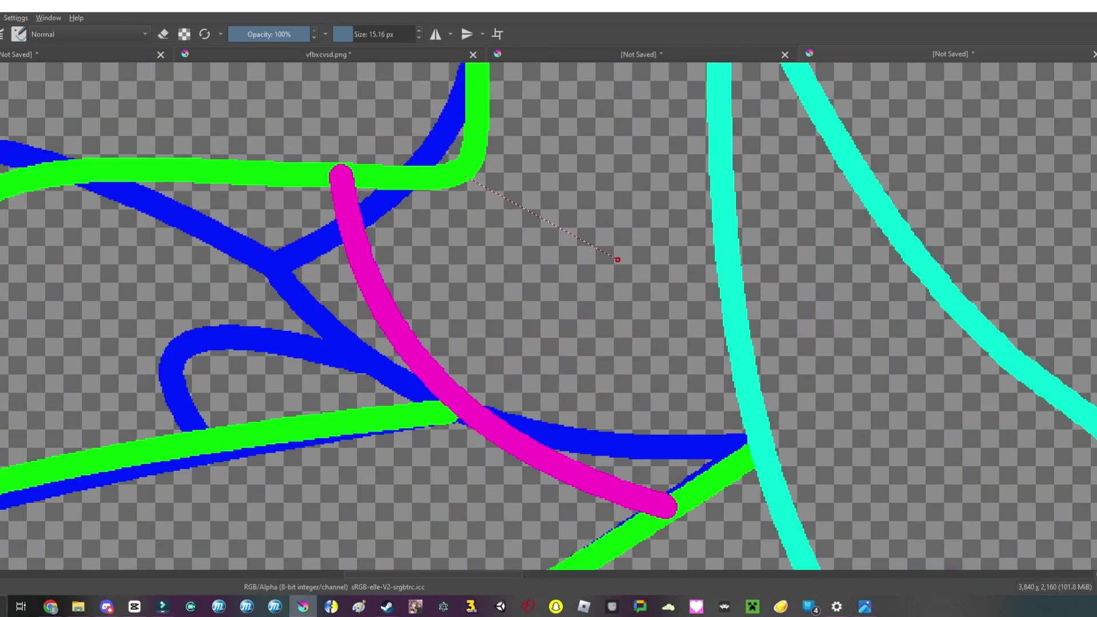
# Step: Draw two curved magenta bands across the torso between the green side and the cyan arm, above the hem
pyautogui.scroll(2, 572, 238)
pyautogui.scroll(-2, 572, 237)
pyautogui.scroll(2, 647, 133)
pyautogui.click(992, 164)
pyautogui.moveTo(646, 132); pyautogui.dragTo(643, 135)
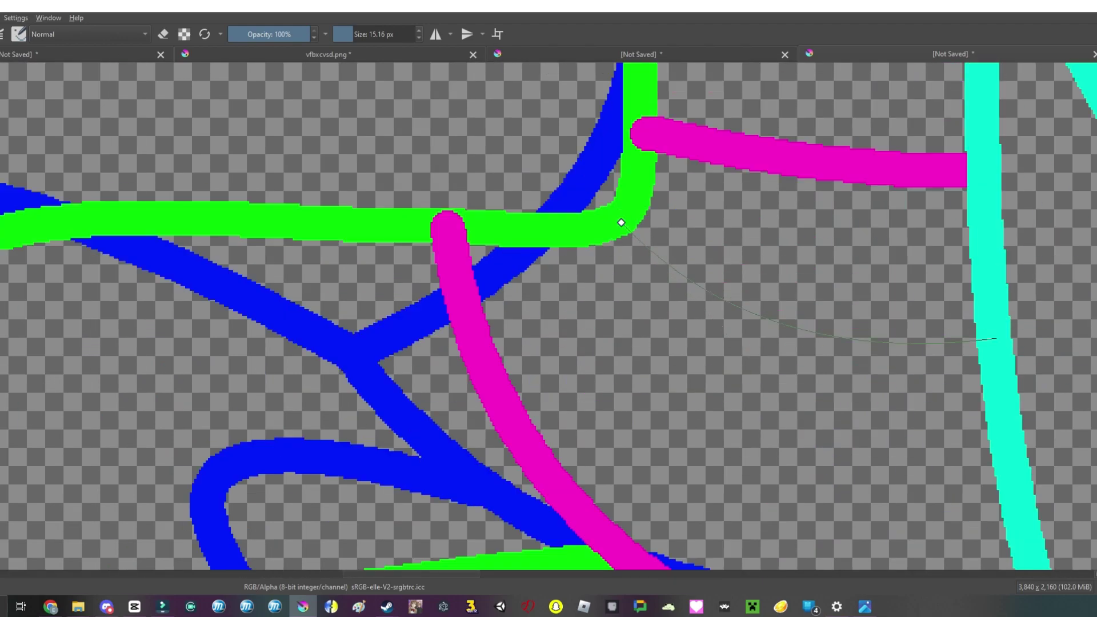
pyautogui.scroll(-3, 622, 223)
pyautogui.scroll(3, 549, 308)
pyautogui.hotkey('ctrl', 'z')
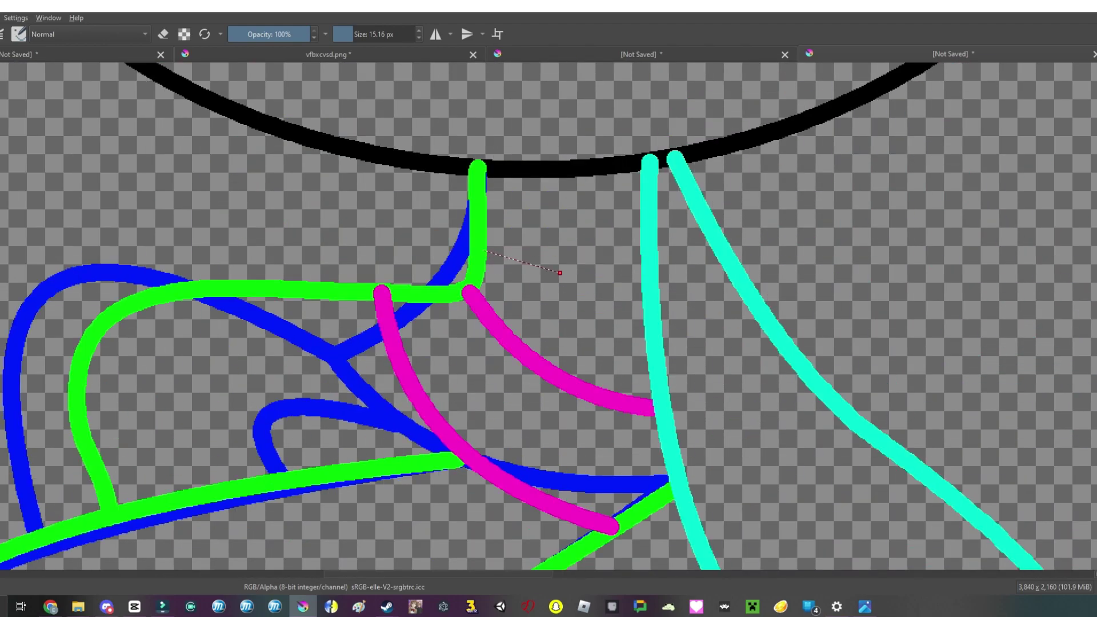
pyautogui.scroll(-3, 680, 272)
pyautogui.scroll(2, 550, 325)
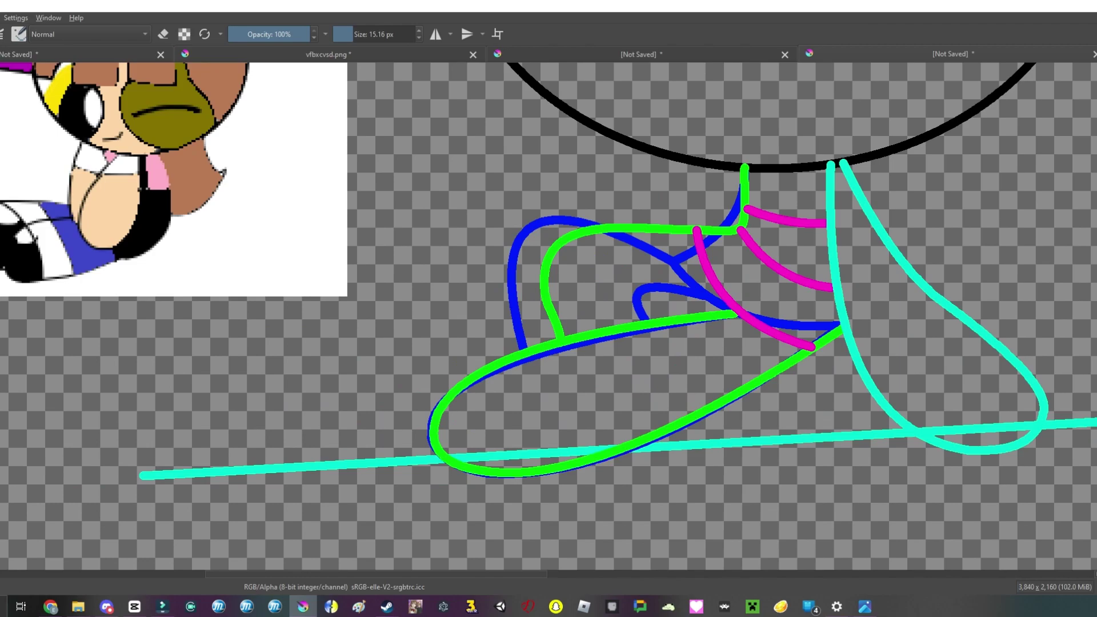
# Step: Draw an orange curve across the torso between the two upper magenta bands
pyautogui.scroll(5, 812, 227)
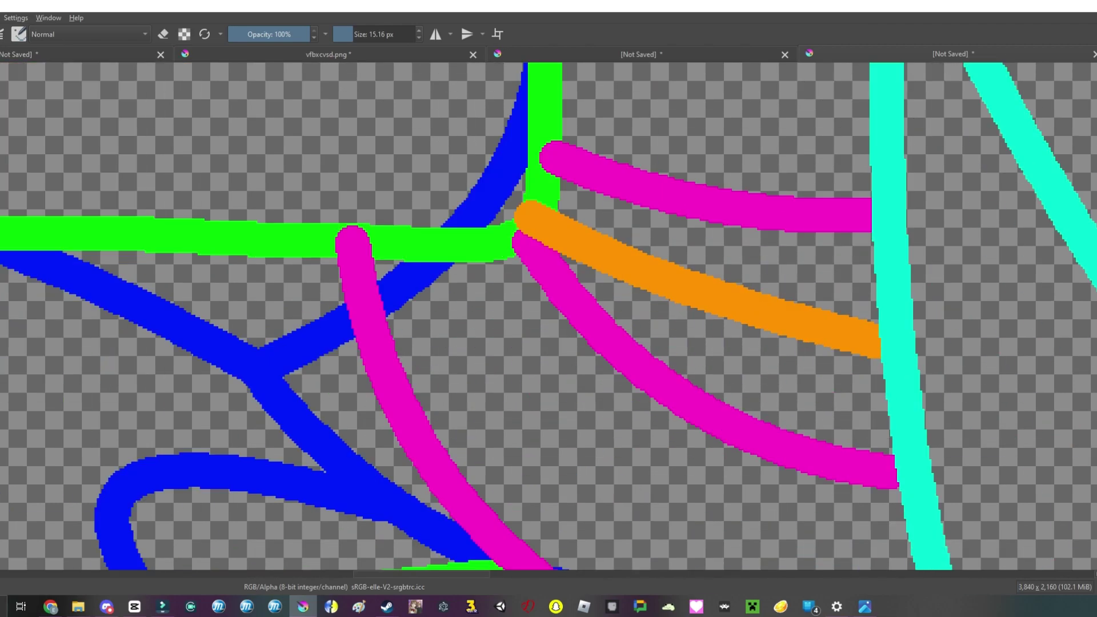
pyautogui.moveTo(514, 229); pyautogui.dragTo(896, 343)
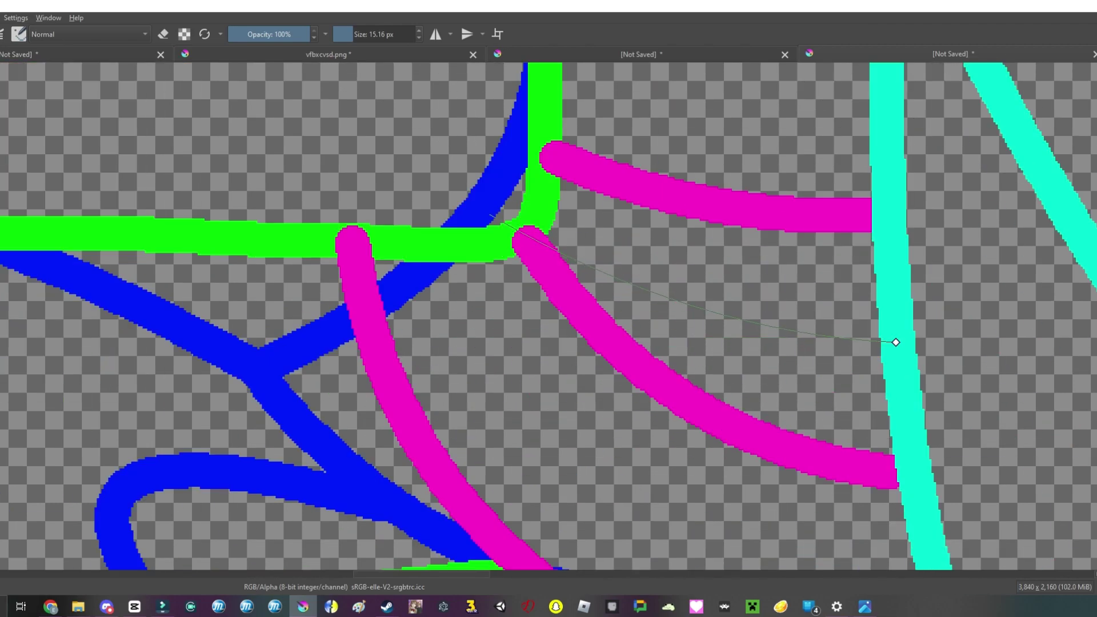
pyautogui.scroll(-4, 896, 343)
pyautogui.scroll(4, 572, 286)
# Step: Draw a pair of orange lines from the head down to the orange curve near the arm and erase the curve between them
pyautogui.moveTo(748, 133)
pyautogui.mouseDown()
pyautogui.moveTo(712, 351)
pyautogui.moveTo(755, 363)
pyautogui.moveTo(705, 366)
pyautogui.moveTo(762, 359)
pyautogui.mouseUp()
pyautogui.hotkey('ctrl', 'z')
pyautogui.hotkey('ctrl', 'z')
pyautogui.press('e')
pyautogui.scroll(2, 762, 359)
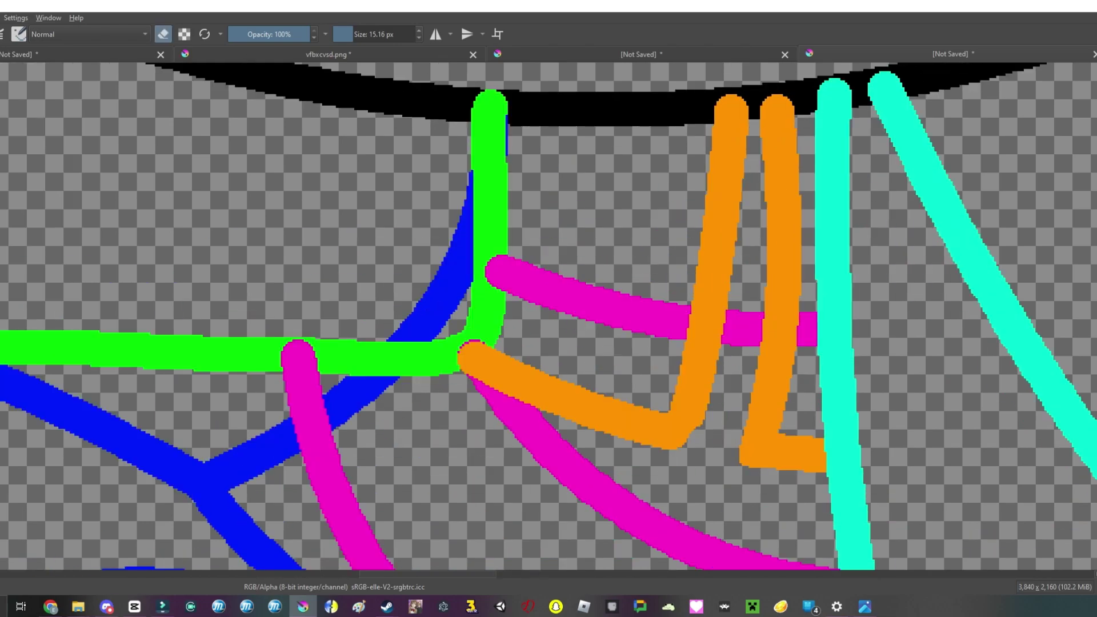
# Step: Erase a gap in the orange curve near the green torso edge and draw a matching pair of orange lines up to the head
pyautogui.scroll(4, 656, 450)
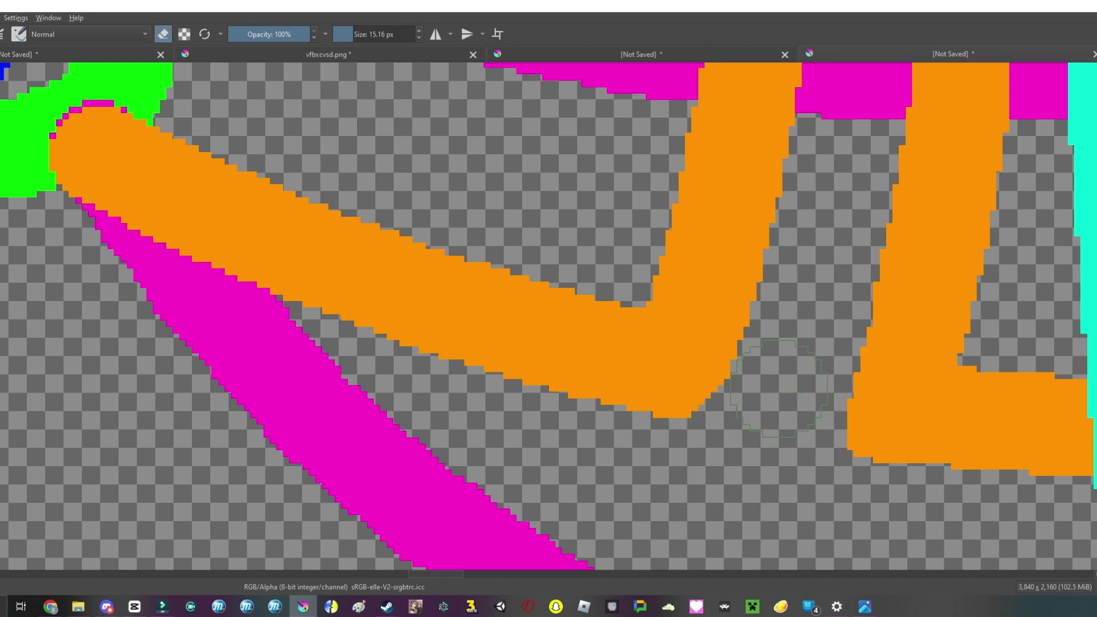
pyautogui.scroll(-5, 776, 398)
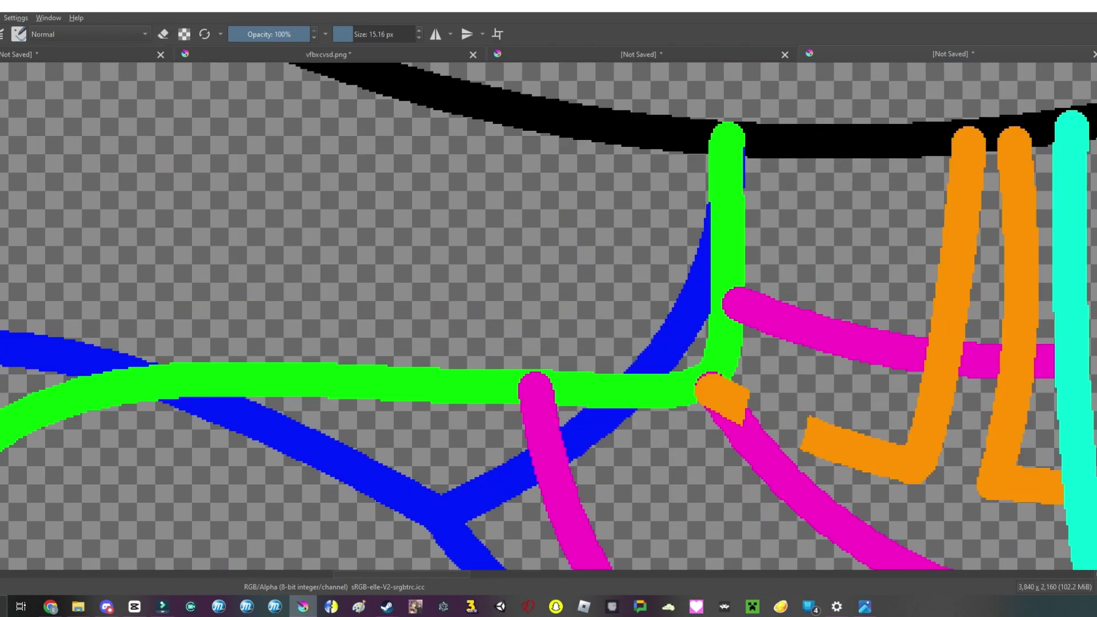
pyautogui.moveTo(824, 148); pyautogui.dragTo(822, 440)
pyautogui.scroll(2, 758, 171)
pyautogui.scroll(-4, 800, 400)
pyautogui.scroll(2, 800, 400)
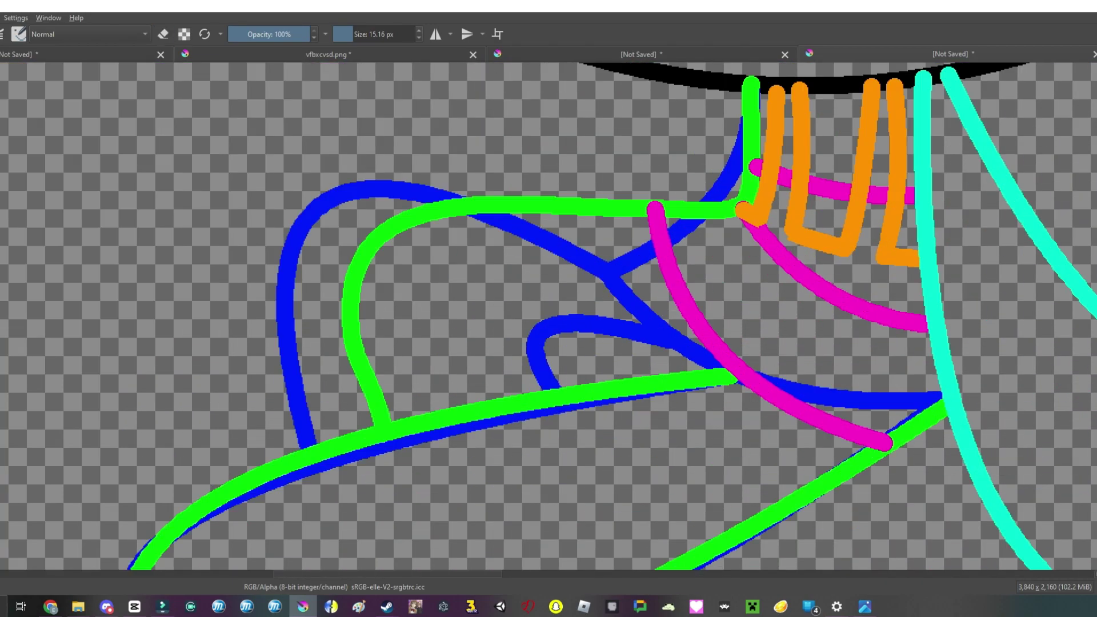
# Step: Clear the blue sketch and the upper magenta bands, and change the lower hem line to orange
pyautogui.hotkey('ctrl', 'z')
pyautogui.hotkey('ctrl', 'z')
pyautogui.hotkey('ctrl', 'z')
pyautogui.hotkey('ctrl', 'shift', 'z')
pyautogui.hotkey('ctrl', 'z')
pyautogui.scroll(3, 835, 189)
pyautogui.hotkey('alt', 'Tab')
pyautogui.hotkey('alt', 'Tab')
pyautogui.scroll(2, 436, 254)
pyautogui.scroll(-6, 436, 255)
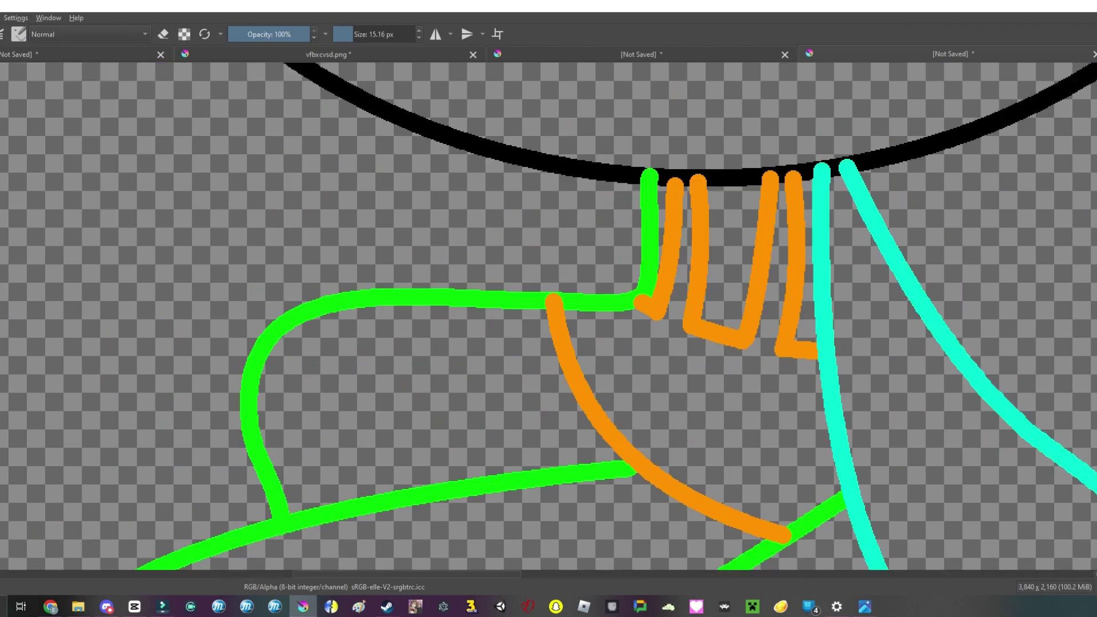
# Step: Add a slanted orange sleeve line beside the torso and a short orange line across the top of the cyan arm
pyautogui.scroll(3, 786, 304)
pyautogui.scroll(-1, 786, 303)
pyautogui.scroll(-2, 786, 303)
# Step: Dismiss the image flattening request and hide the head circle and the cyan ground line
pyautogui.hotkey('ctrl', 'shift', 'e')
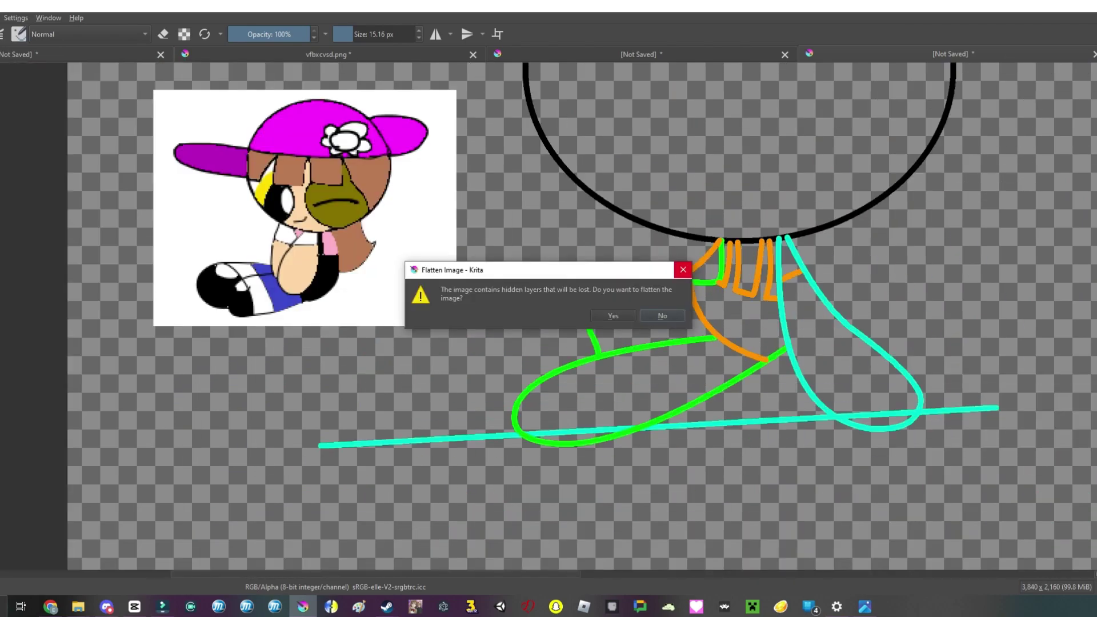
pyautogui.click(683, 270)
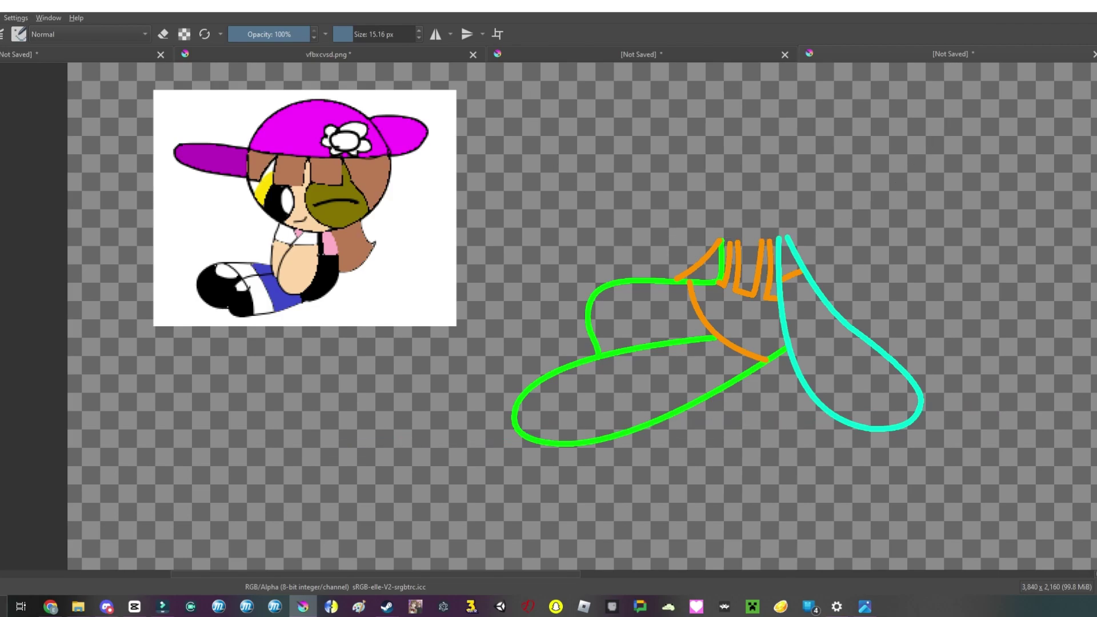
# Step: Recolour the orange, green and cyan body and arm lines to black with the HSV adjustment filter
pyautogui.scroll(3, 549, 314)
pyautogui.hotkey('ctrl', 'u')
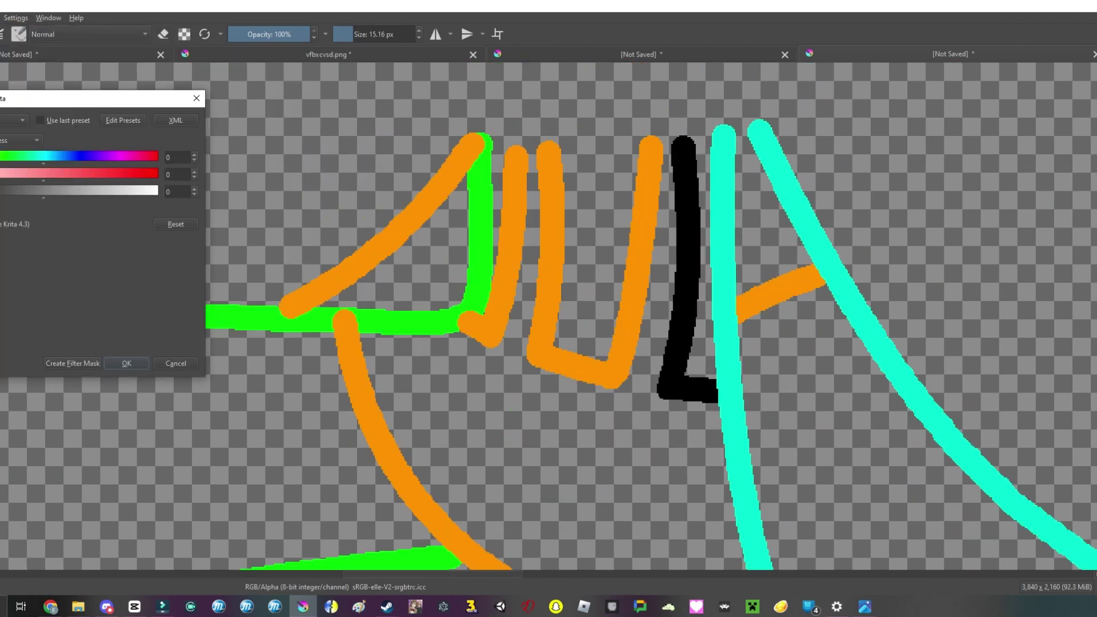
pyautogui.press('Return')
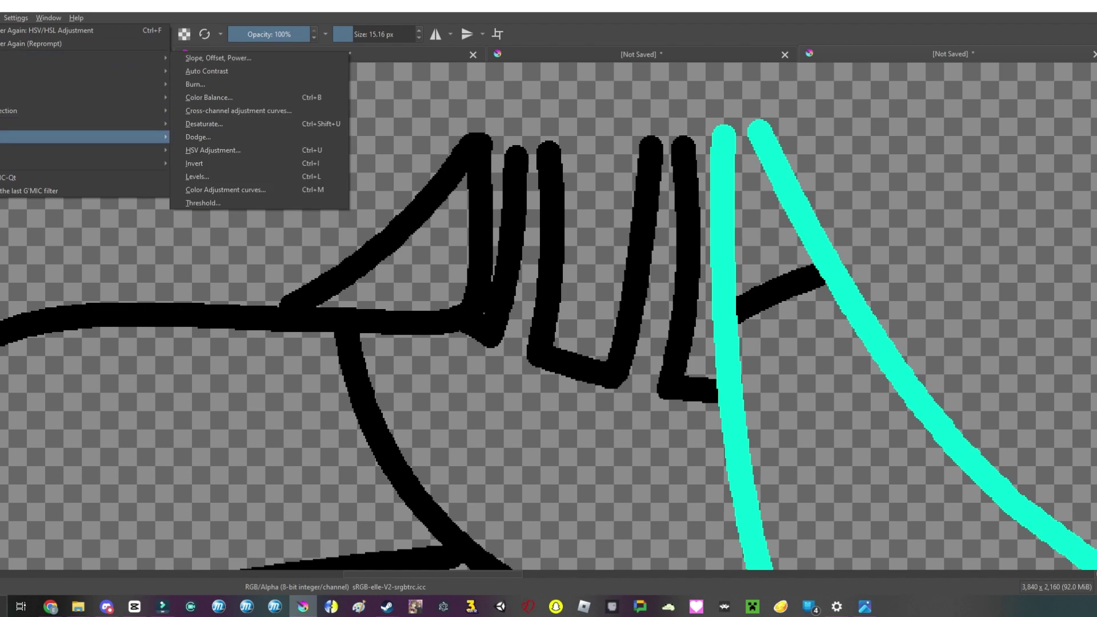
pyautogui.hotkey('ctrl', 'u')
pyautogui.press('Return')
pyautogui.scroll(-3, 549, 315)
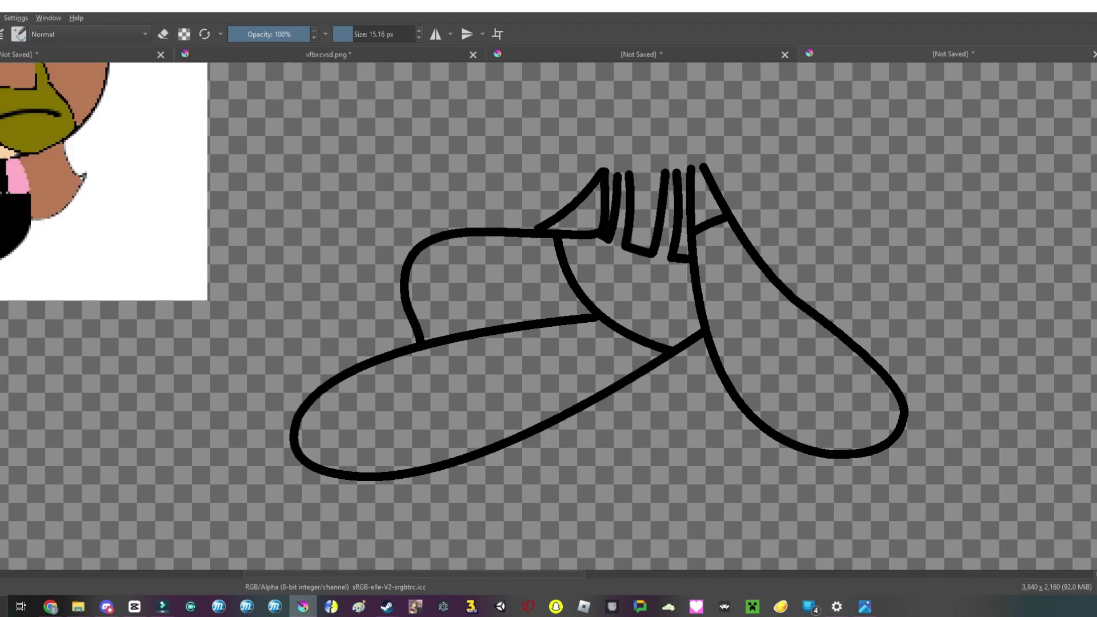
# Step: Draw an orange flared skirt outline over the legs, running from the waist curve out to a wide hem and back to the lower torso corner
pyautogui.scroll(3, 549, 315)
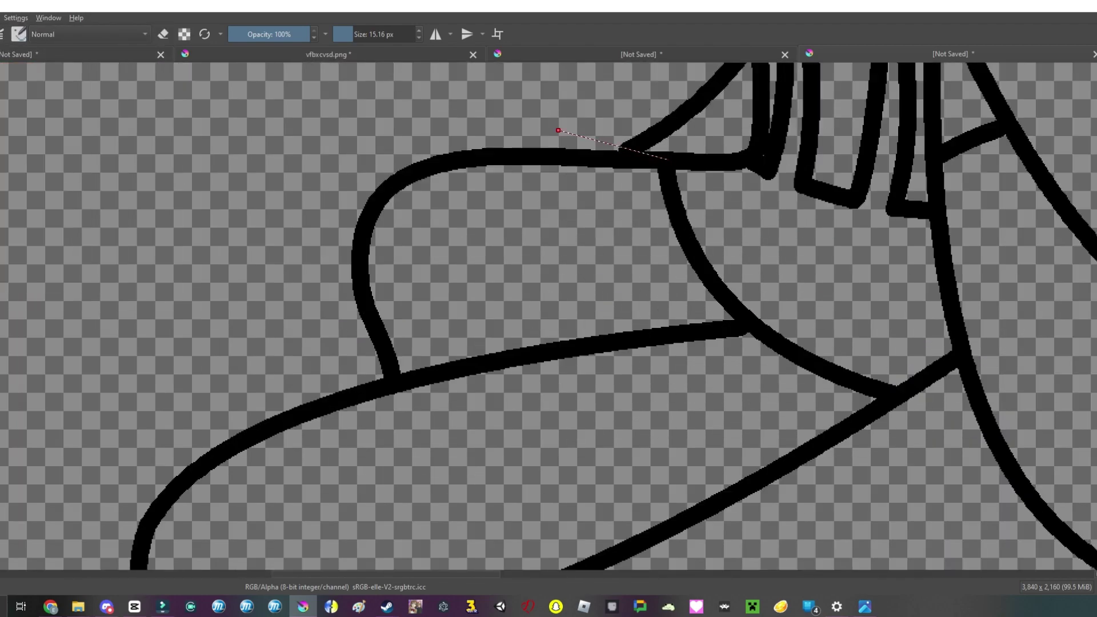
pyautogui.moveTo(523, 123)
pyautogui.mouseDown()
pyautogui.moveTo(845, 490)
pyautogui.moveTo(894, 343)
pyautogui.moveTo(801, 320)
pyautogui.moveTo(922, 267)
pyautogui.mouseUp()
pyautogui.scroll(-5, 922, 268)
pyautogui.scroll(5, 880, 354)
pyautogui.scroll(-3, 663, 343)
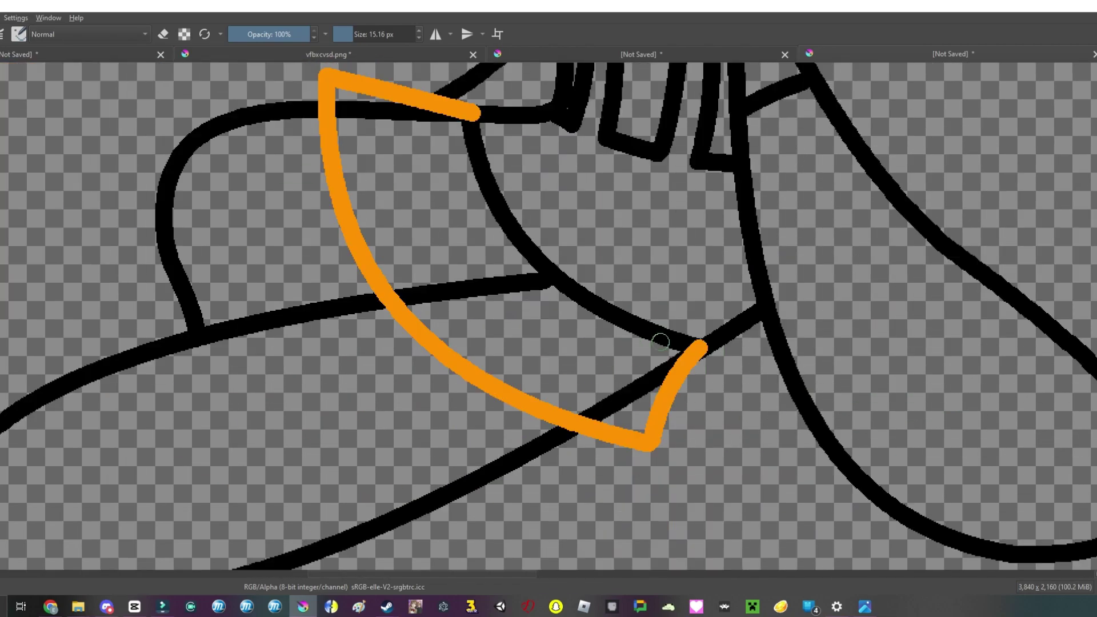
# Step: Erase the leg lines inside the skirt and draw curved black pleat lines from the waist curve to the hem
pyautogui.scroll(5, 765, 170)
pyautogui.scroll(-5, 732, 166)
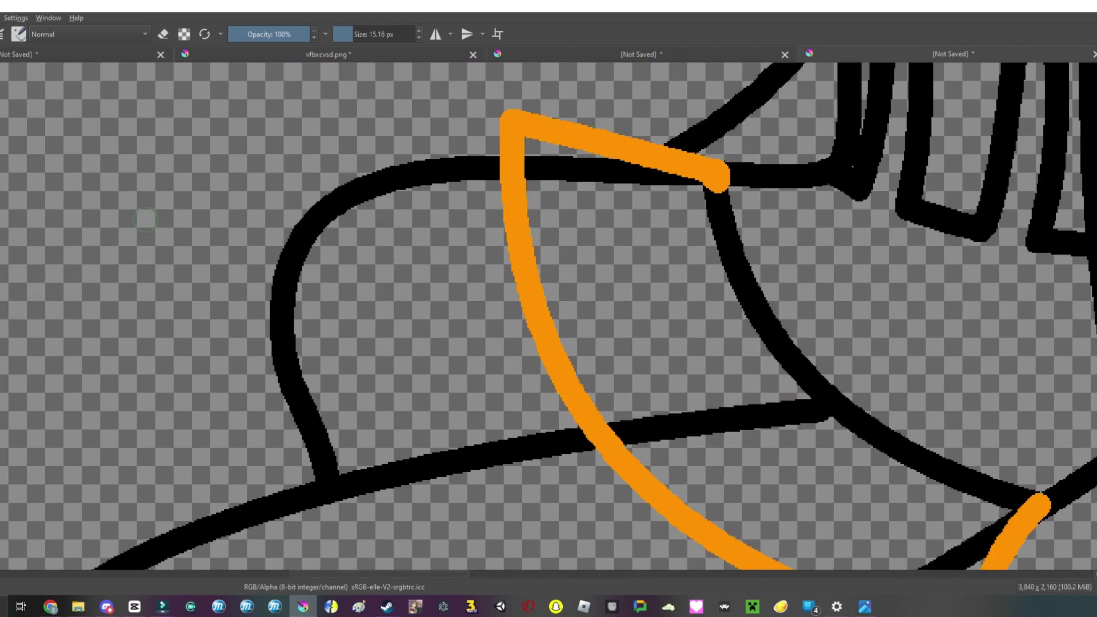
pyautogui.scroll(5, 808, 362)
pyautogui.scroll(-2, 1010, 343)
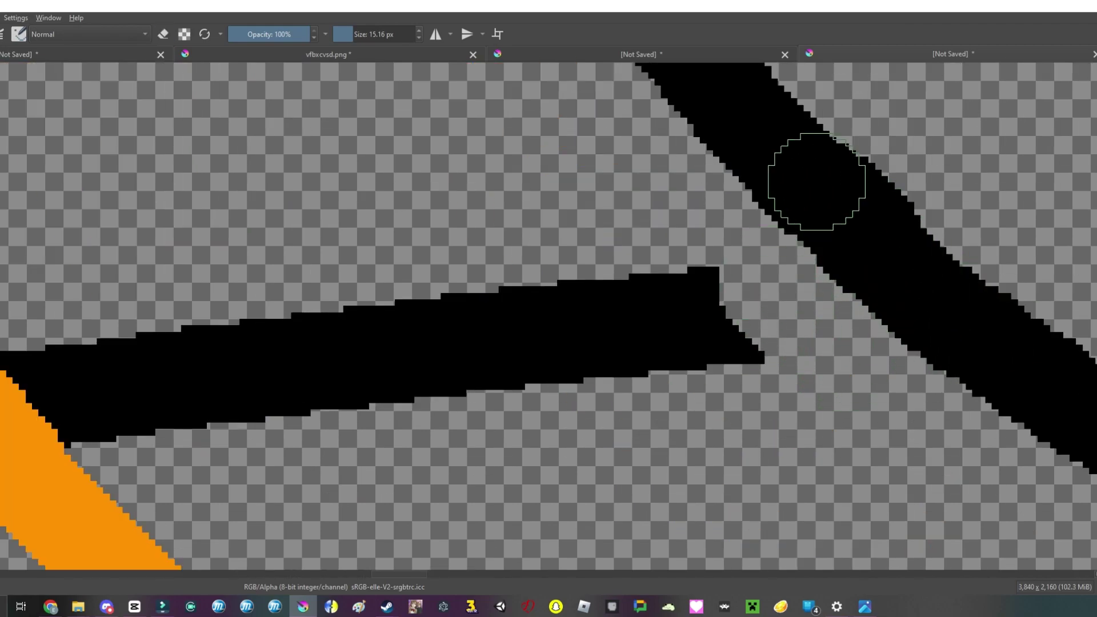
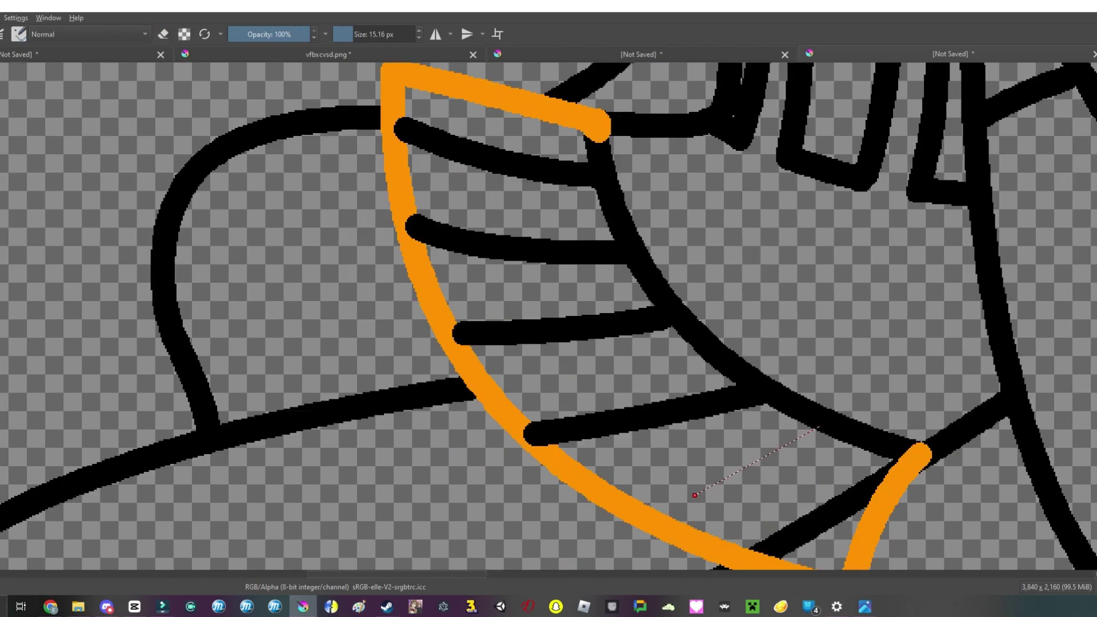
# Step: Add the fifth pleat line near the skirt's lower corner and recolour the orange skirt outline to black
pyautogui.scroll(-4, 666, 317)
pyautogui.scroll(2, 666, 317)
pyautogui.scroll(-2, 666, 317)
pyautogui.scroll(3, 815, 381)
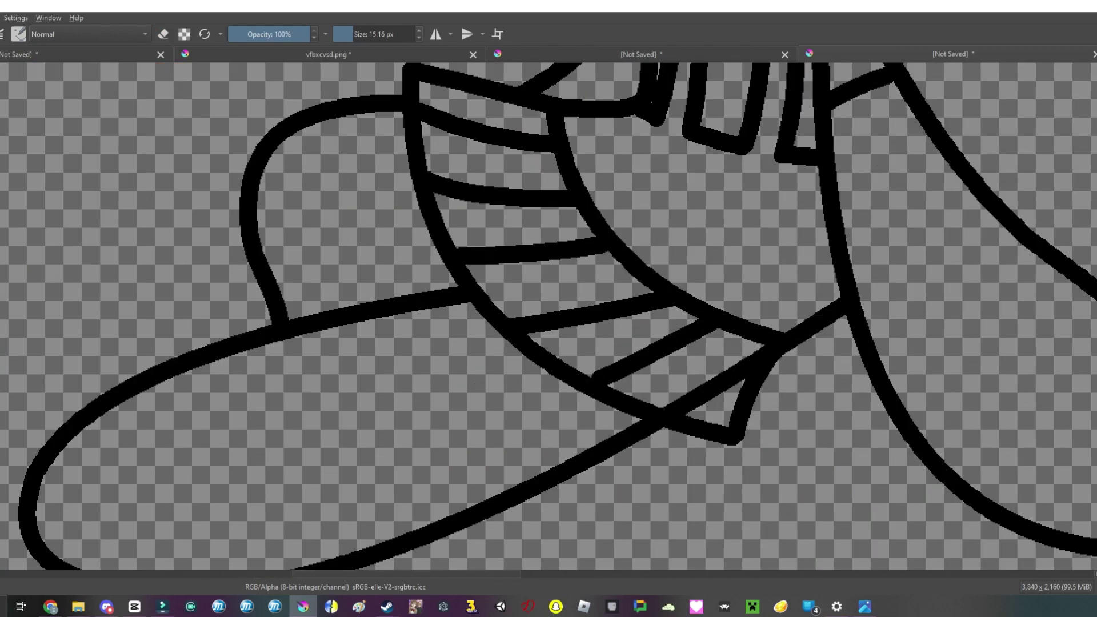
# Step: Add short curved fold lines behind the skirt's upper corner and under its lower tip, and show the head circle again
pyautogui.scroll(2, 628, 320)
pyautogui.scroll(-3, 579, 176)
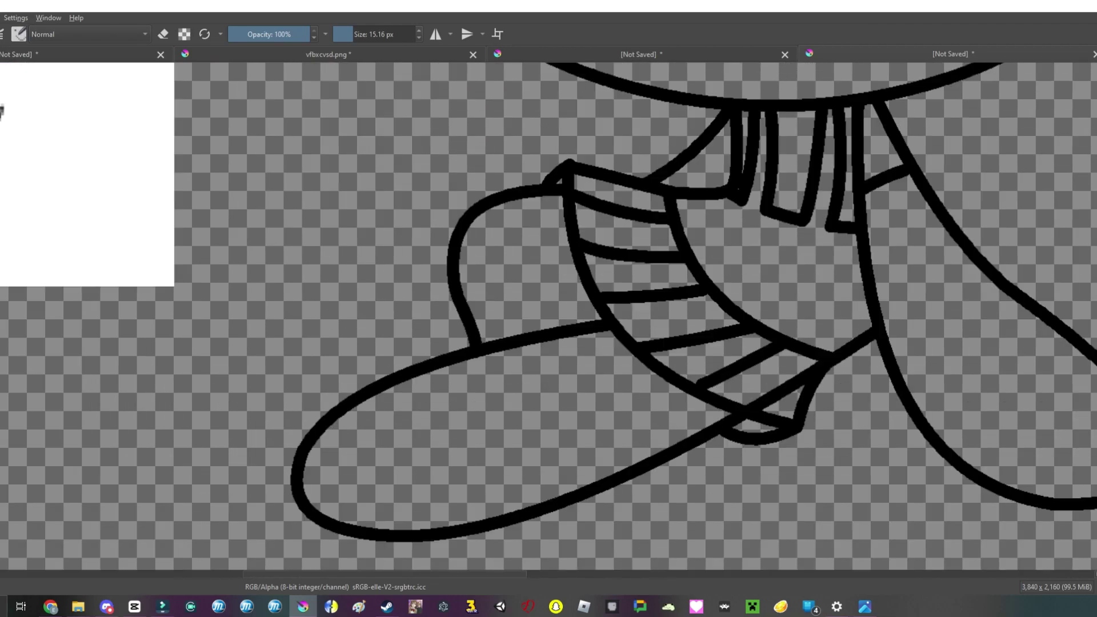
pyautogui.scroll(5, 579, 176)
pyautogui.scroll(-4, 579, 176)
# Step: Erase the leg line crossing the skirt's lower corner with a 5.16 px eraser and smooth the hem with a 15.16 px brush
pyautogui.scroll(5, 579, 176)
pyautogui.press('e')
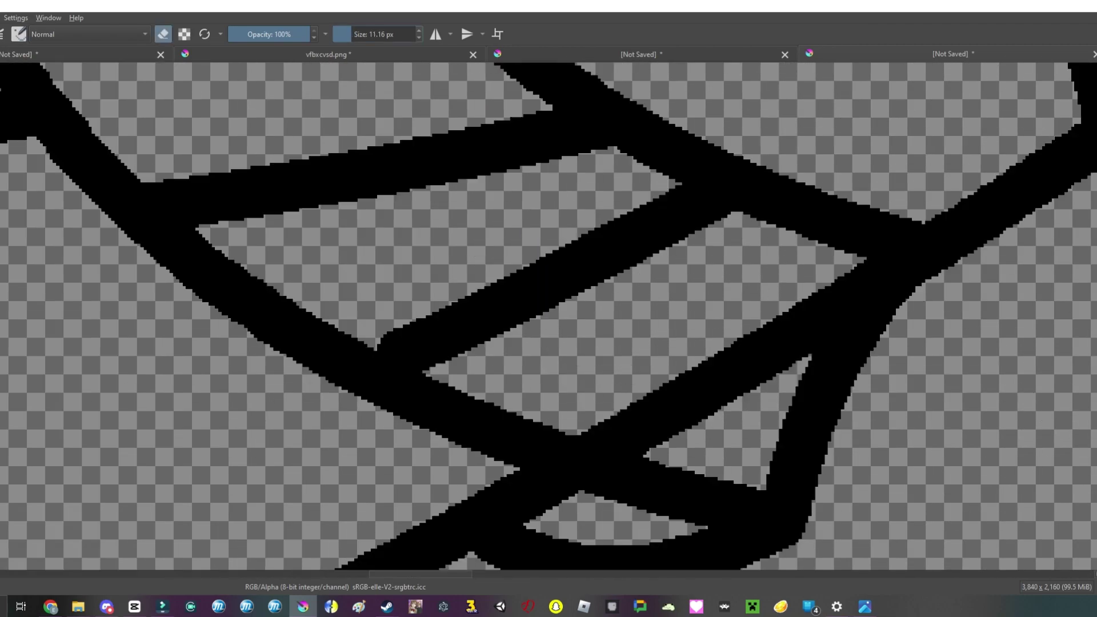
pyautogui.scroll(1, 607, 442)
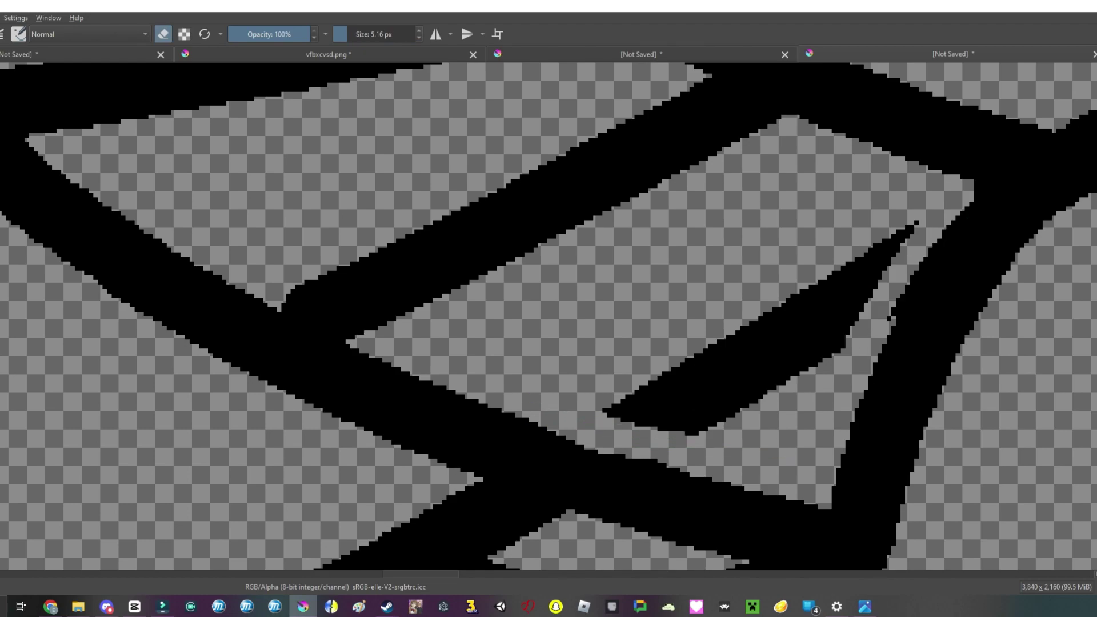
pyautogui.moveTo(909, 229); pyautogui.dragTo(760, 394)
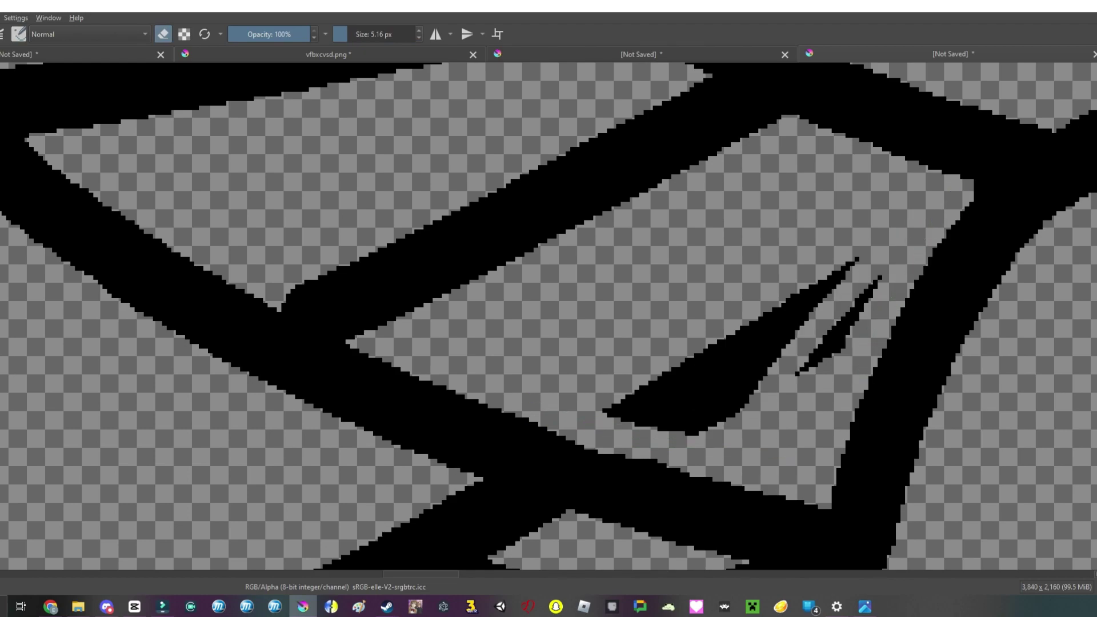
pyautogui.moveTo(862, 260); pyautogui.dragTo(629, 406)
pyautogui.press('e')
pyautogui.scroll(-2, 628, 406)
pyautogui.scroll(1, 330, 311)
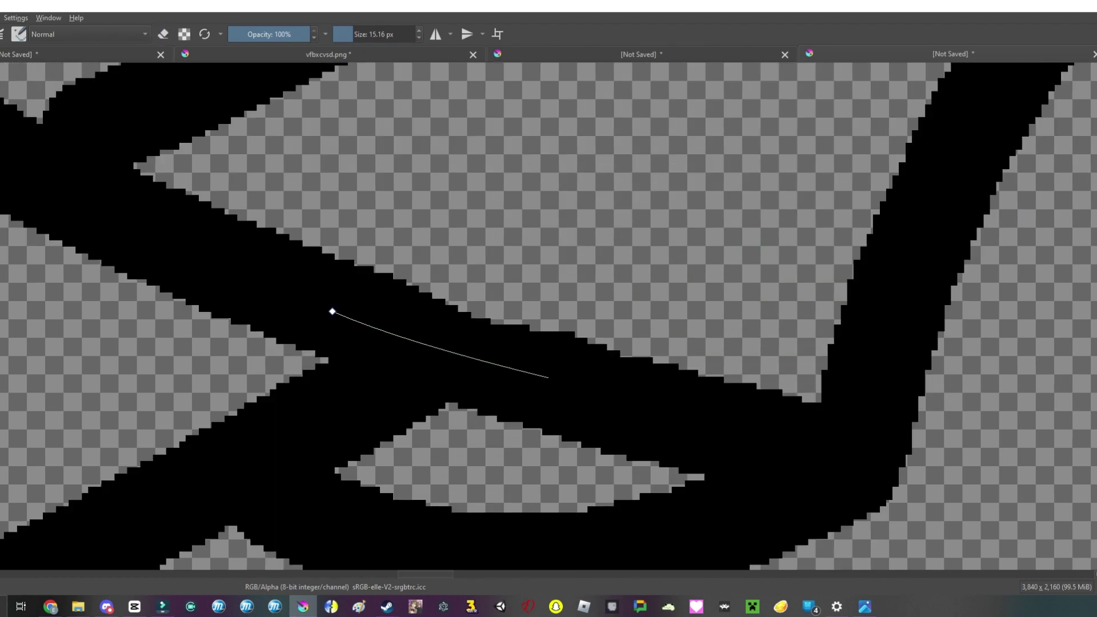
pyautogui.scroll(-1, 657, 280)
# Step: Switch back to Krita from the browser and draw a curved line across the lower part of the front leg
pyautogui.scroll(-4, 657, 280)
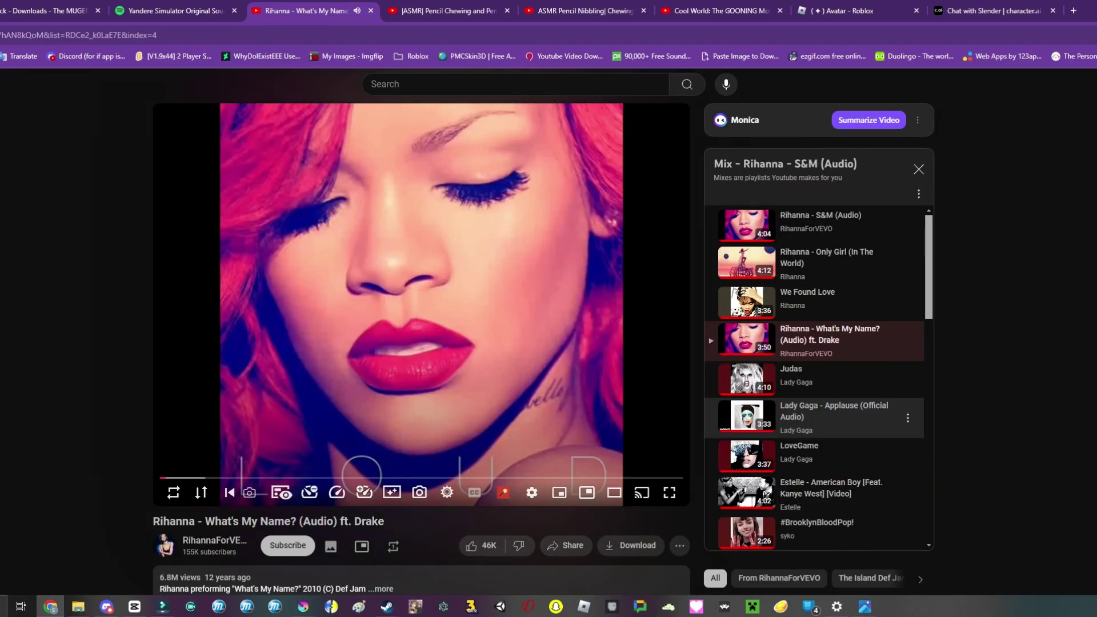
pyautogui.click(303, 607)
pyautogui.scroll(3, 566, 316)
pyautogui.scroll(-4, 566, 316)
pyautogui.scroll(4, 566, 316)
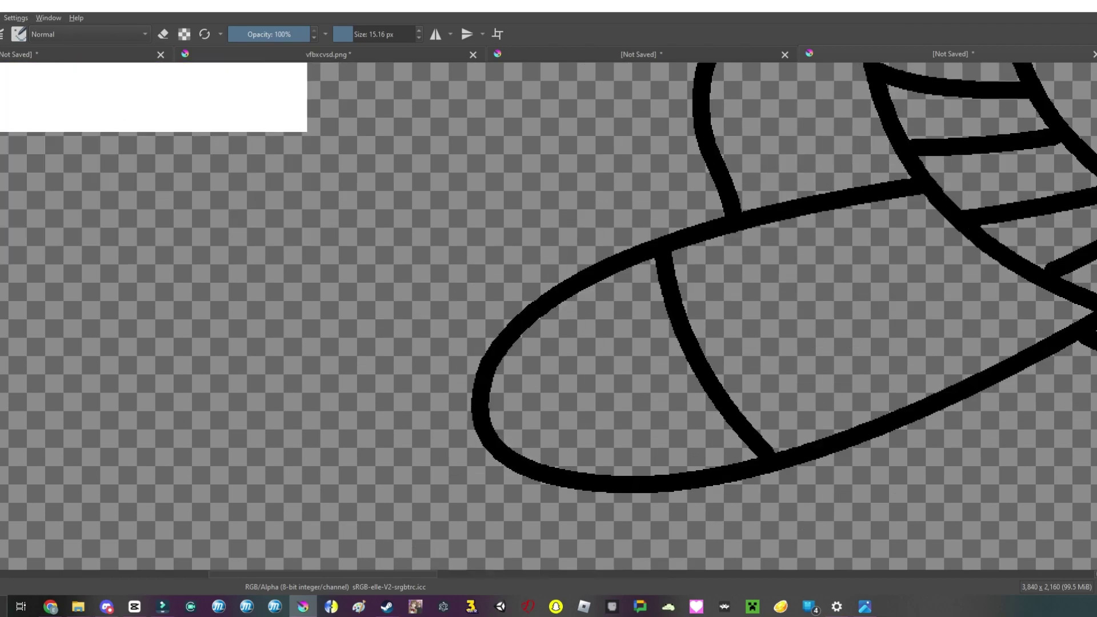
# Step: Draw a rounded toe shape with a parallel curve on the front foot, and add curved lines on the rear leg and below the skirt
pyautogui.moveTo(688, 399)
pyautogui.mouseDown()
pyautogui.moveTo(636, 329)
pyautogui.moveTo(637, 274)
pyautogui.mouseUp()
pyautogui.scroll(-3, 637, 274)
pyautogui.scroll(2, 637, 274)
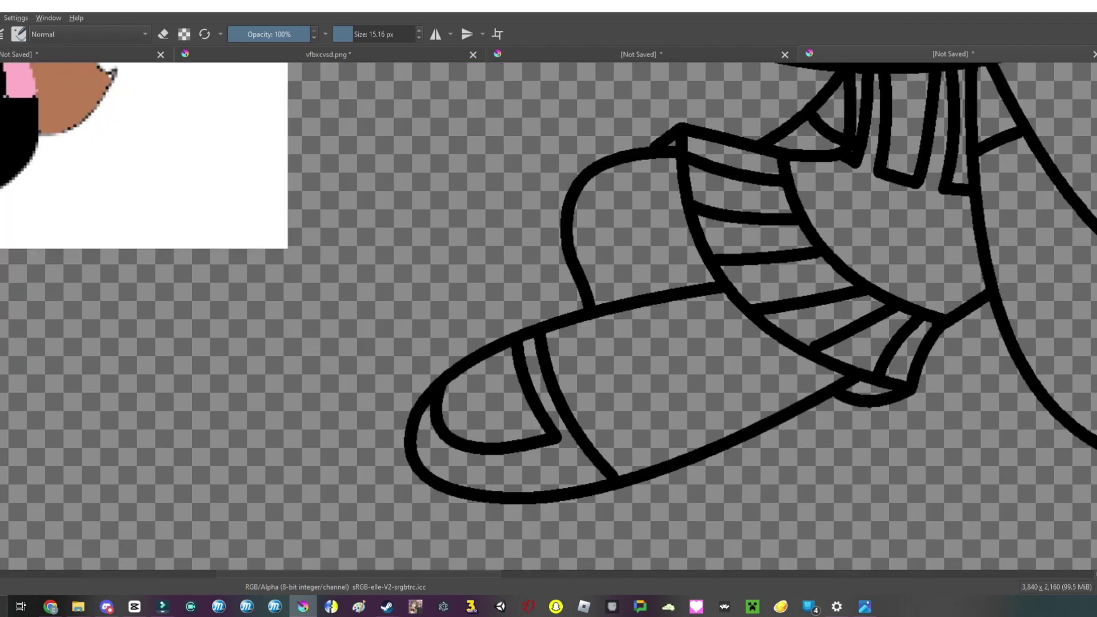
pyautogui.scroll(-3, 708, 292)
pyautogui.scroll(2, 708, 293)
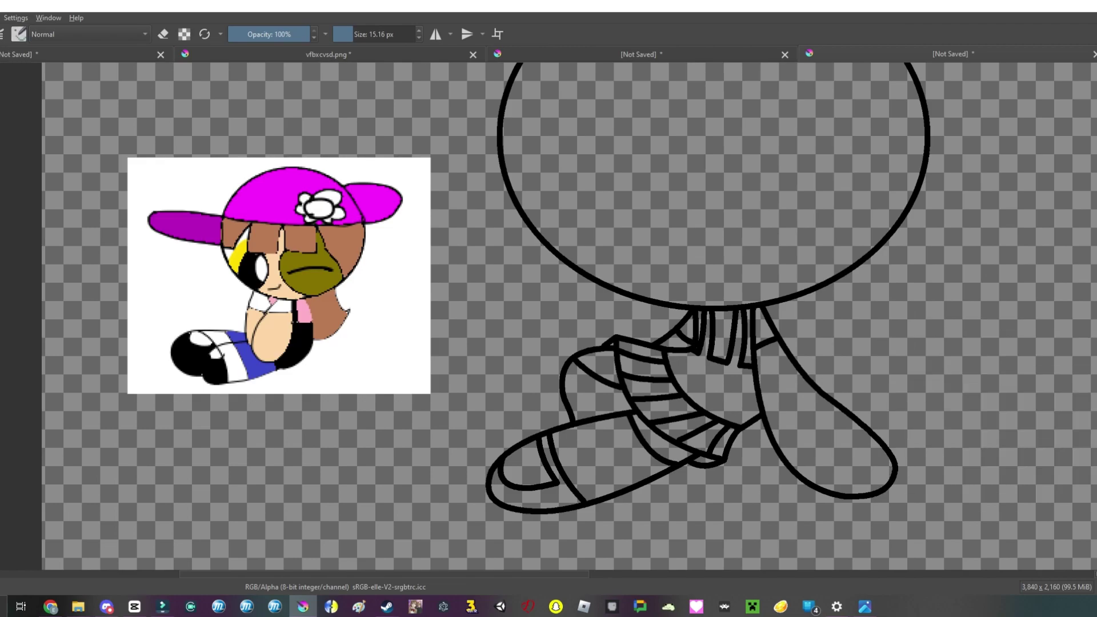
pyautogui.scroll(1, 570, 316)
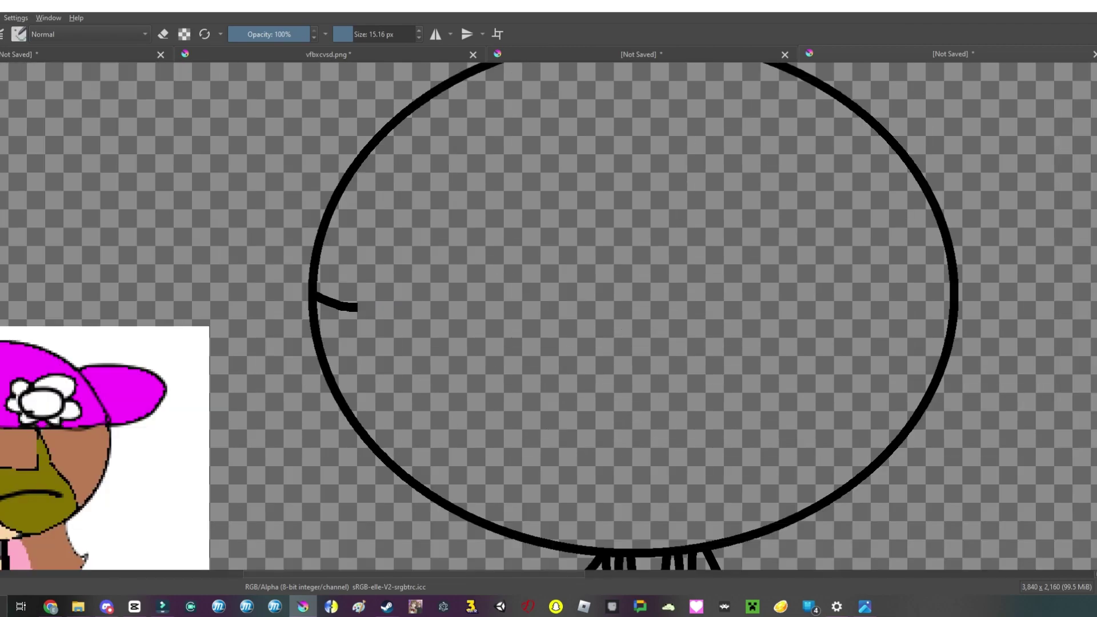
pyautogui.scroll(-1, 473, 395)
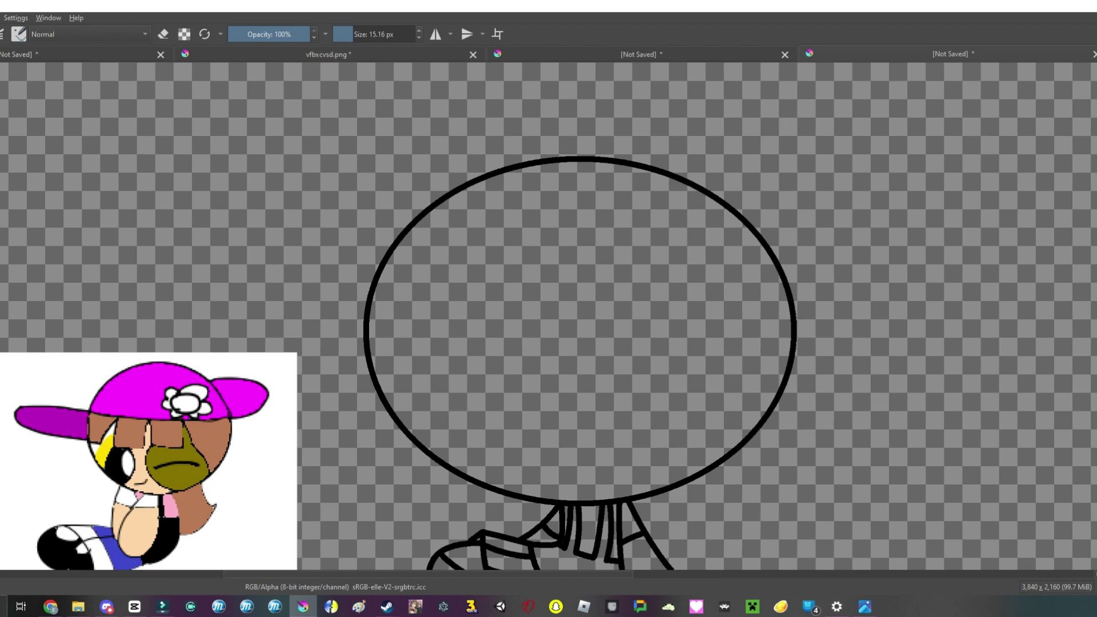
pyautogui.moveTo(225, 245); pyautogui.dragTo(1024, 309)
pyautogui.hotkey('ctrl', 'z')
pyautogui.moveTo(228, 171); pyautogui.dragTo(914, 326)
pyautogui.hotkey('ctrl', 'z')
pyautogui.moveTo(294, 201); pyautogui.dragTo(1078, 314)
pyautogui.hotkey('ctrl', 'z')
# Step: Draw a long sagging curve across the head and rotate the head circle slightly clockwise
pyautogui.moveTo(164, 177); pyautogui.dragTo(750, 398)
pyautogui.hotkey('ctrl', 't')
pyautogui.moveTo(457, 291)
pyautogui.mouseDown()
pyautogui.moveTo(591, 285)
pyautogui.moveTo(580, 331)
pyautogui.mouseUp()
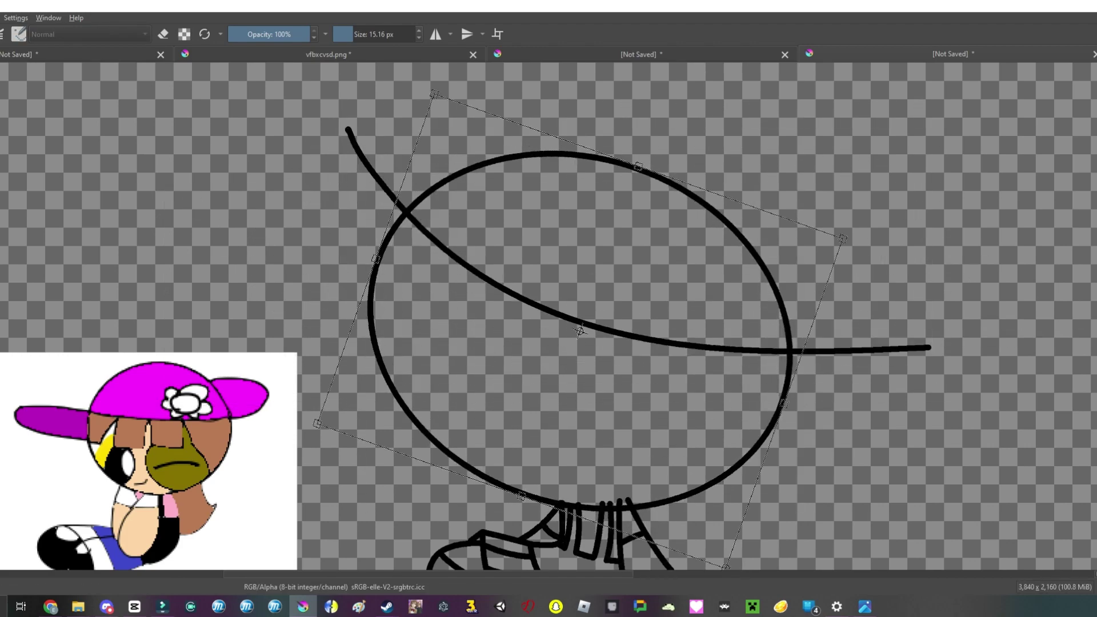
pyautogui.hotkey('ctrl', 'z')
pyautogui.hotkey('ctrl', 'z')
# Step: Draw a tall orange spike rising from the curve across the middle of the head
pyautogui.scroll(6, 459, 242)
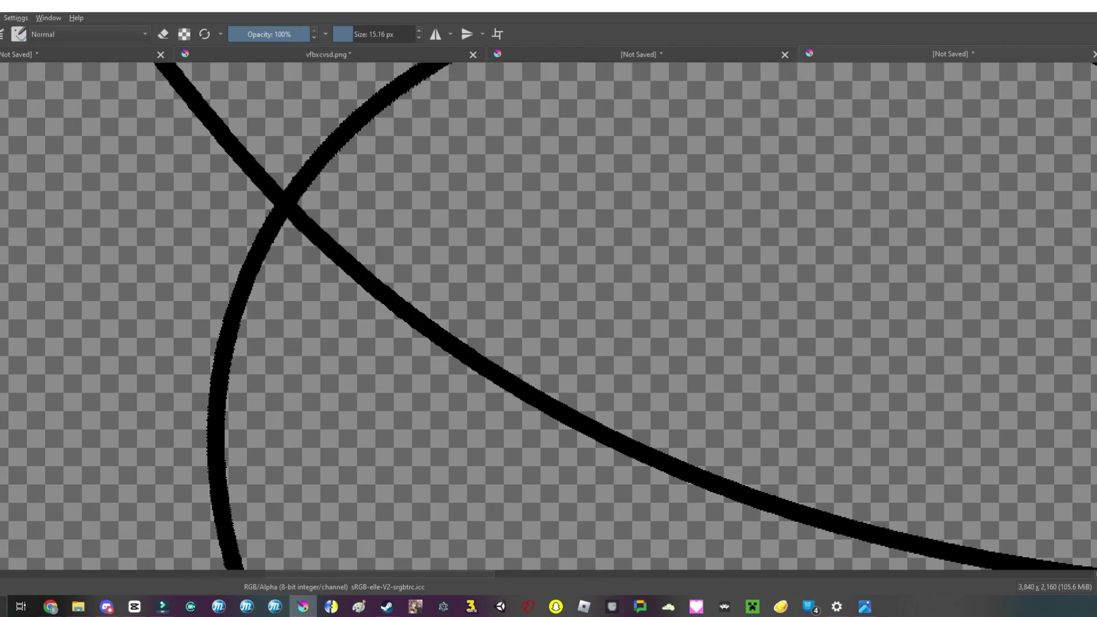
pyautogui.moveTo(522, 382); pyautogui.dragTo(706, 157)
pyautogui.scroll(2, 686, 446)
pyautogui.moveTo(713, 478); pyautogui.dragTo(722, 66)
pyautogui.scroll(4, 323, 306)
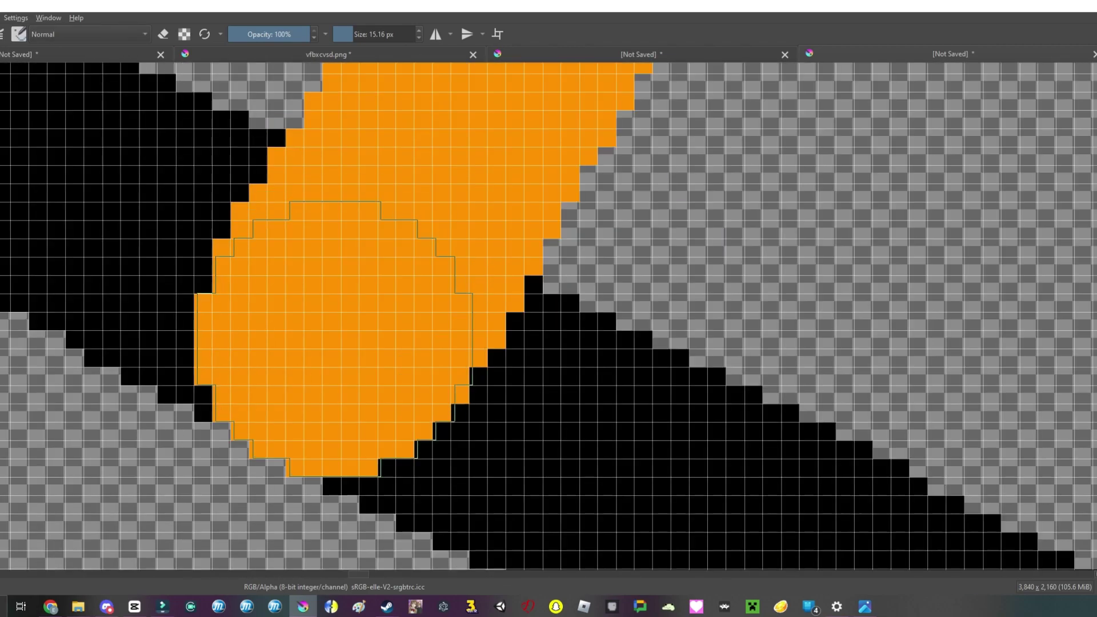
pyautogui.scroll(-8, 714, 474)
pyautogui.scroll(4, 909, 301)
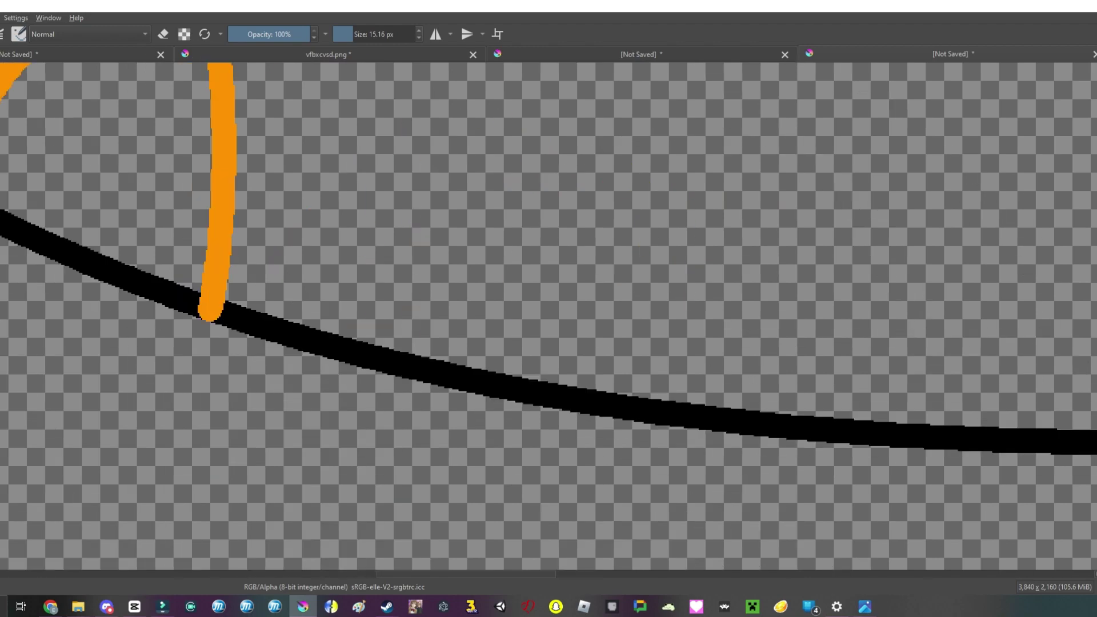
pyautogui.keyDown('shift'); pyautogui.click(778, 426); pyautogui.keyUp('shift')
# Step: Switch to iHeart in the browser, start the 2010s Summer playlist and continue the sign-in with a Google account
pyautogui.hotkey('alt', 'Tab')
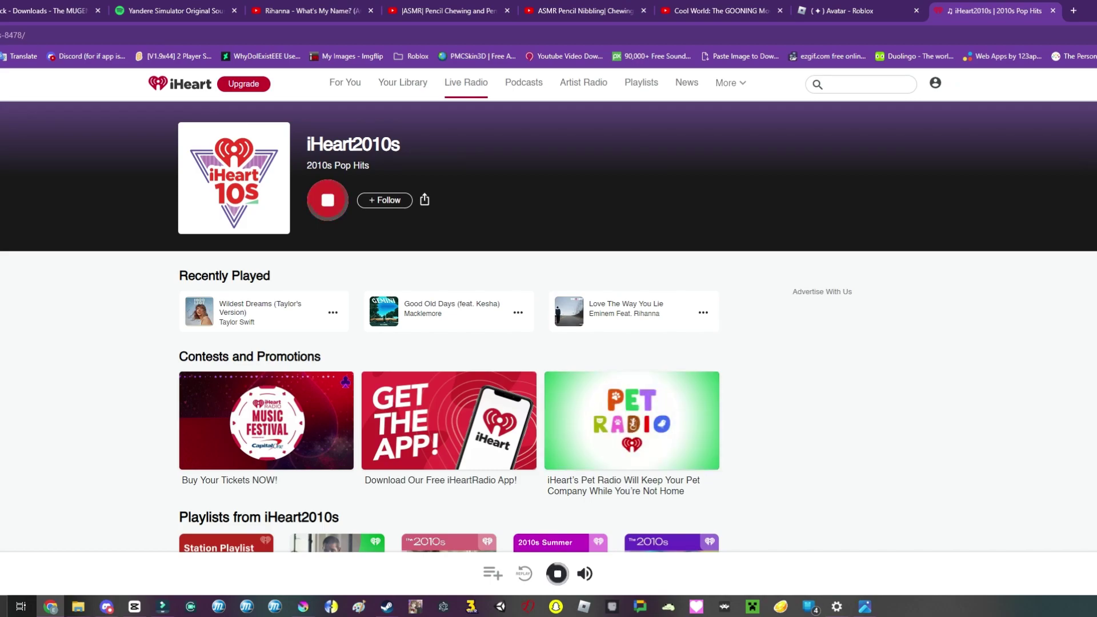
pyautogui.scroll(-4, 555, 336)
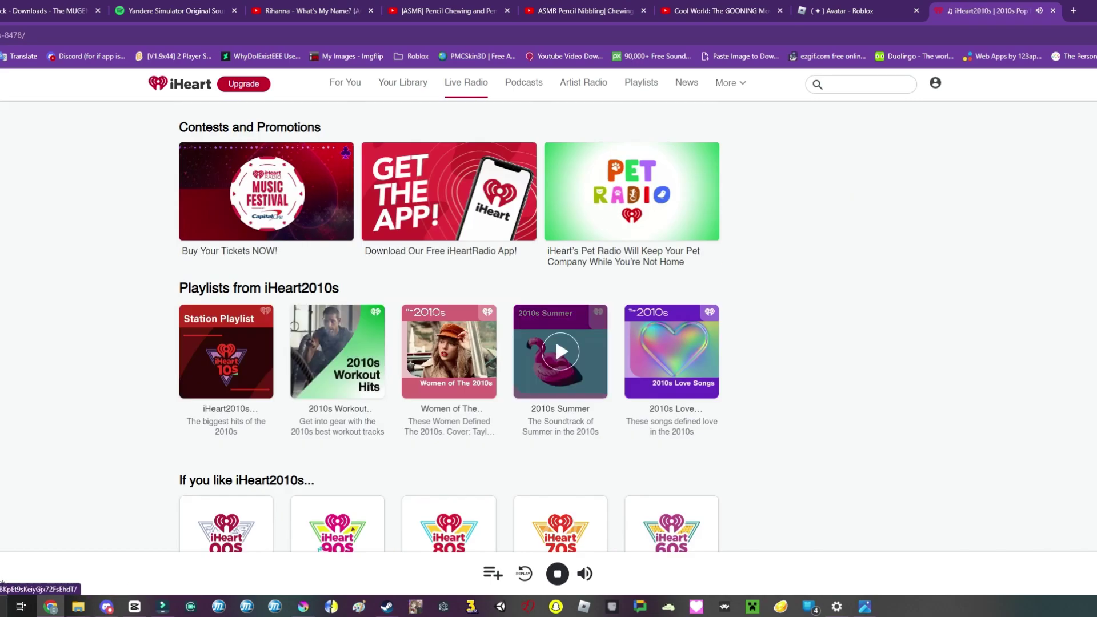
pyautogui.click(555, 336)
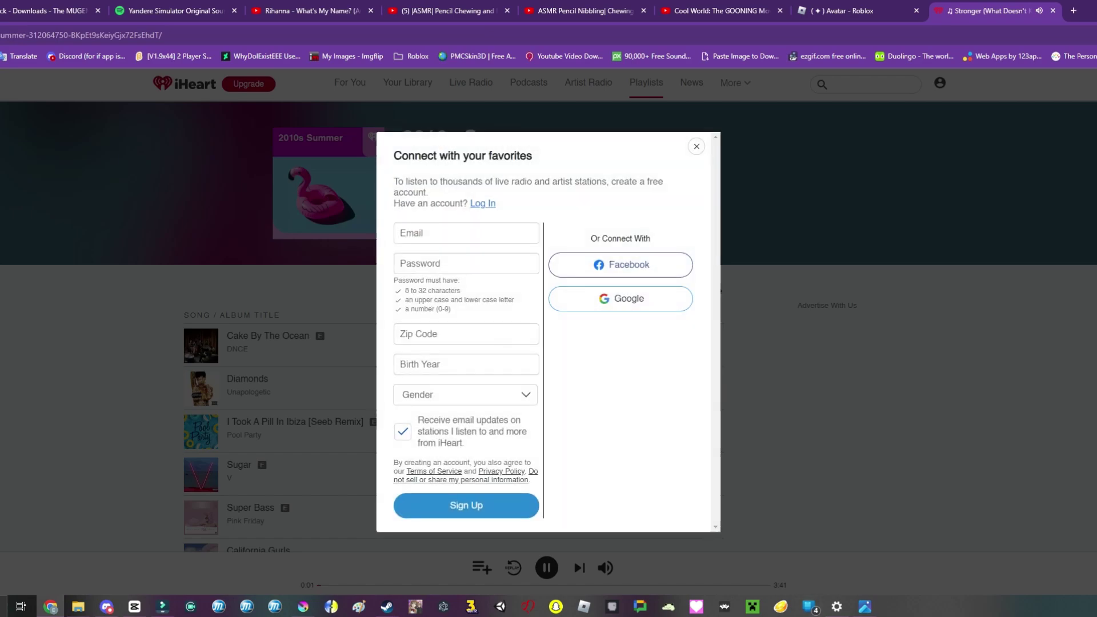
pyautogui.click(621, 299)
pyautogui.click(522, 321)
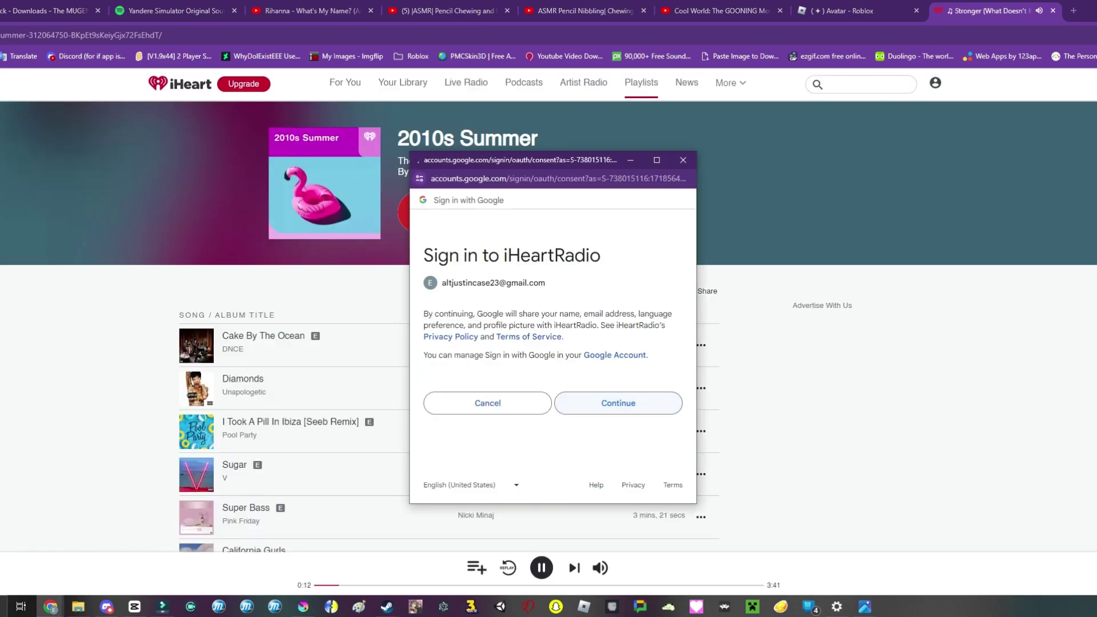
pyautogui.click(608, 441)
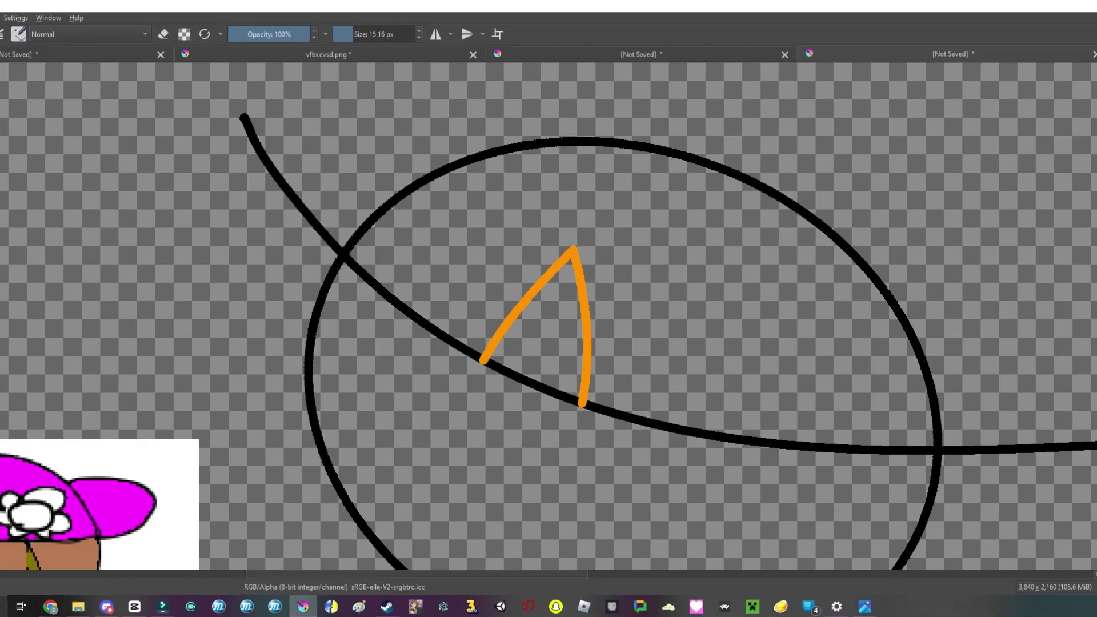
# Step: Draw two smaller orange spikes on the head curve, one on each side of the tall spike
pyautogui.scroll(8, 401, 411)
pyautogui.scroll(-5, 401, 411)
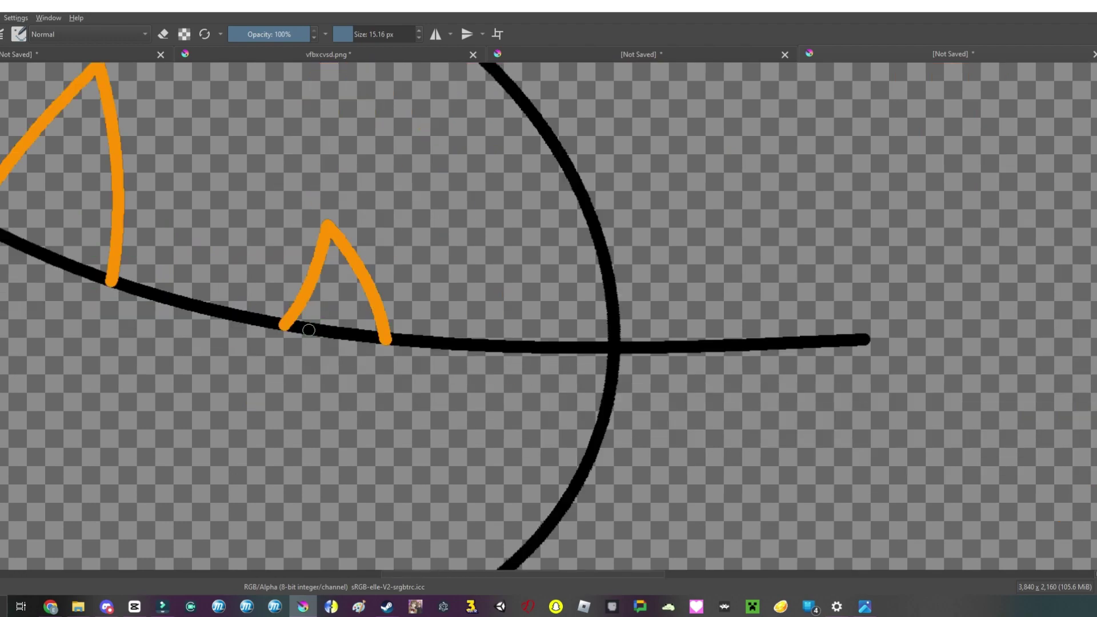
pyautogui.scroll(4, 221, 353)
pyautogui.moveTo(468, 253); pyautogui.dragTo(633, 406)
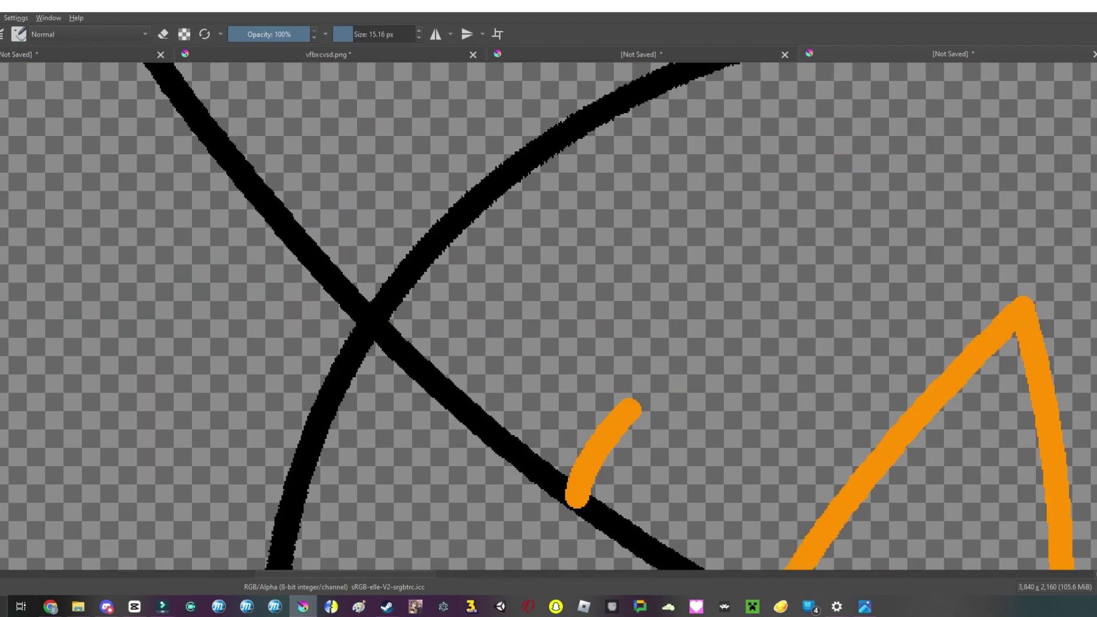
pyautogui.click(555, 491)
pyautogui.scroll(6, 555, 490)
pyautogui.press('e')
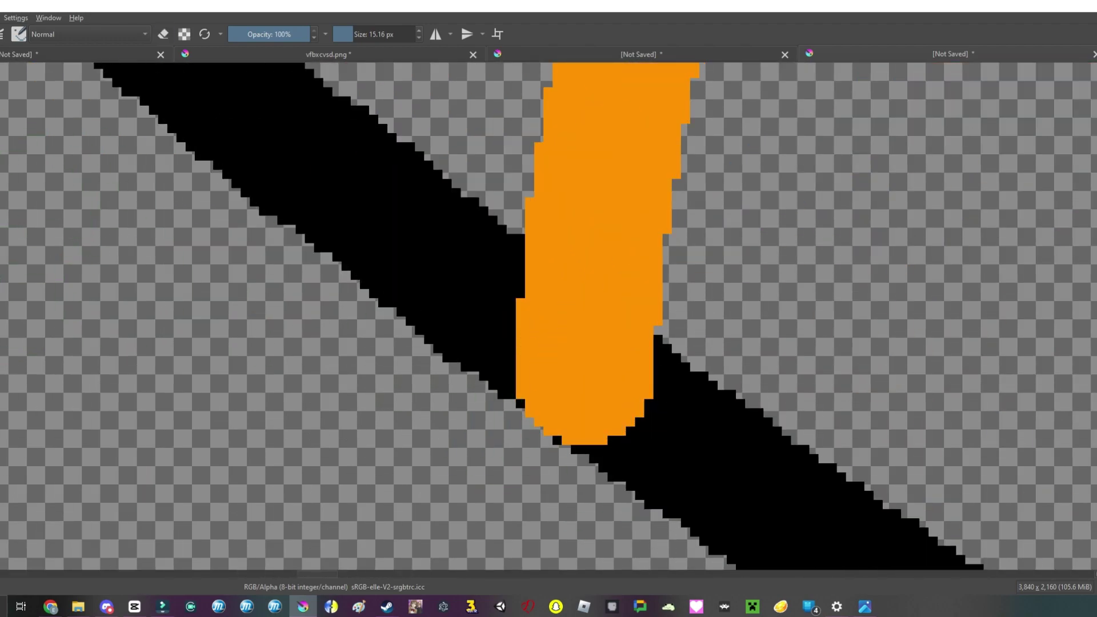
pyautogui.scroll(-5, 549, 315)
pyautogui.moveTo(549, 309); pyautogui.dragTo(366, 125)
# Step: Remove the curve's segments beneath the spikes and its ends outside the head, and make the jagged fringe line black
pyautogui.scroll(-3, 549, 314)
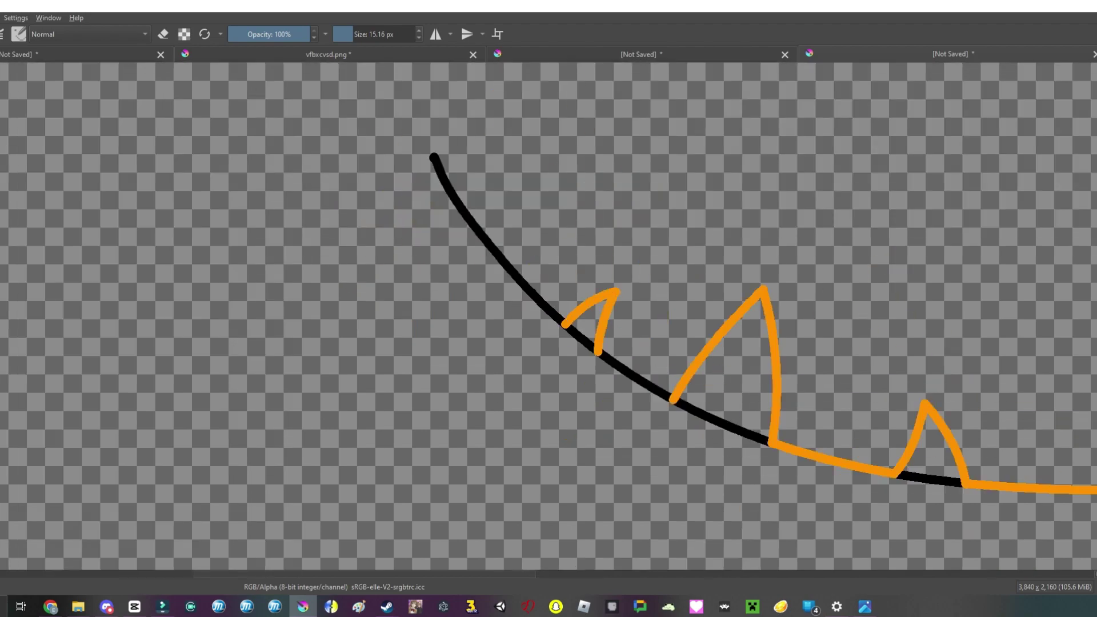
pyautogui.scroll(3, 549, 314)
pyautogui.hotkey('shift', 'BackSpace')
pyautogui.scroll(-4, 548, 315)
pyautogui.hotkey('ctrl', 'z')
pyautogui.scroll(-2, 548, 314)
pyautogui.scroll(6, 548, 314)
pyautogui.hotkey('ctrl', 'z')
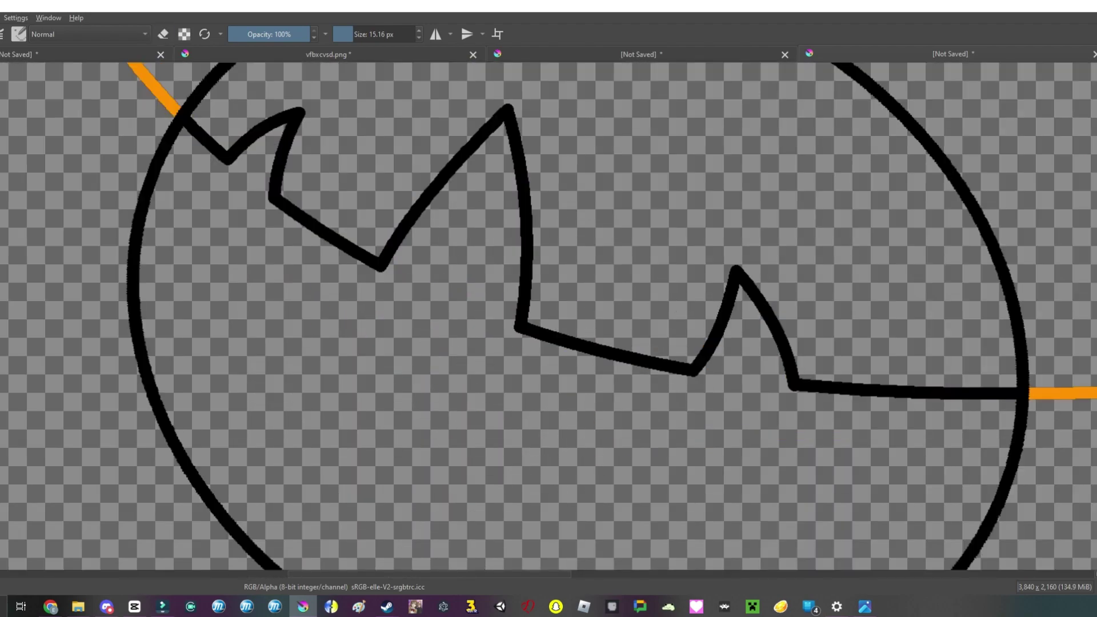
pyautogui.hotkey('ctrl', 't')
pyautogui.scroll(-4, 548, 314)
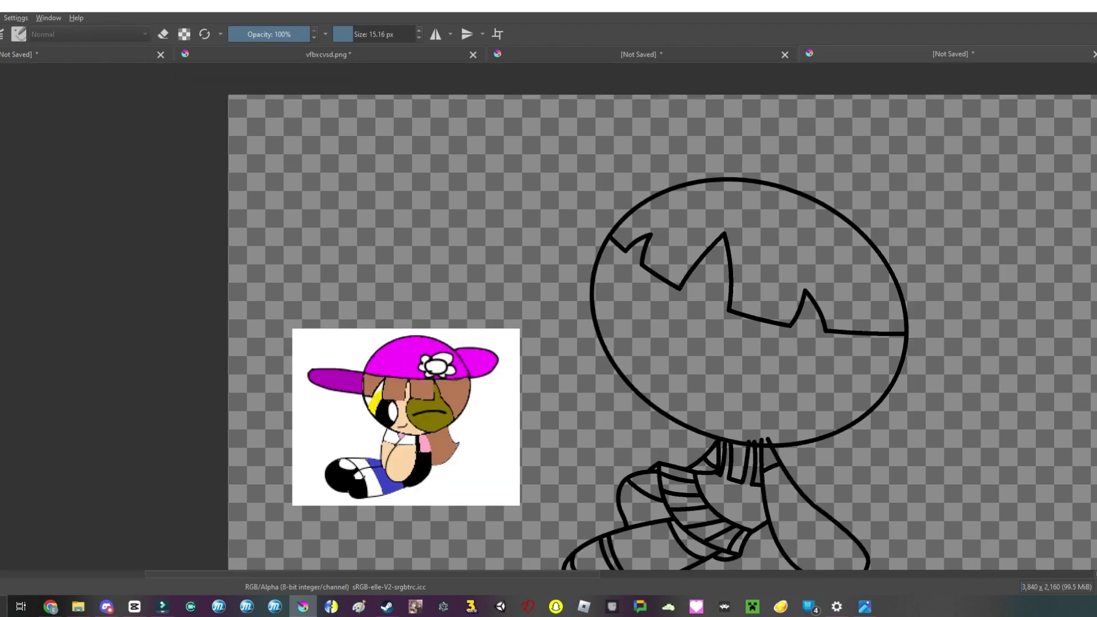
# Step: Try to draw a curved eye outline running from the fringe down to the head's lower right edge
pyautogui.press('Return')
pyautogui.scroll(4, 549, 314)
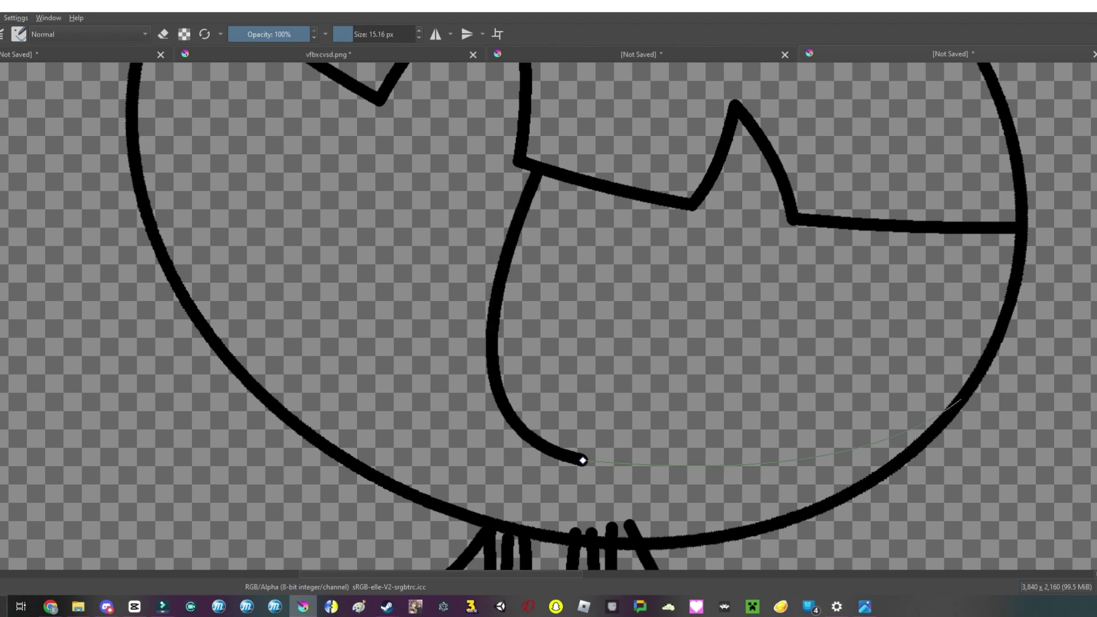
pyautogui.scroll(-3, 583, 460)
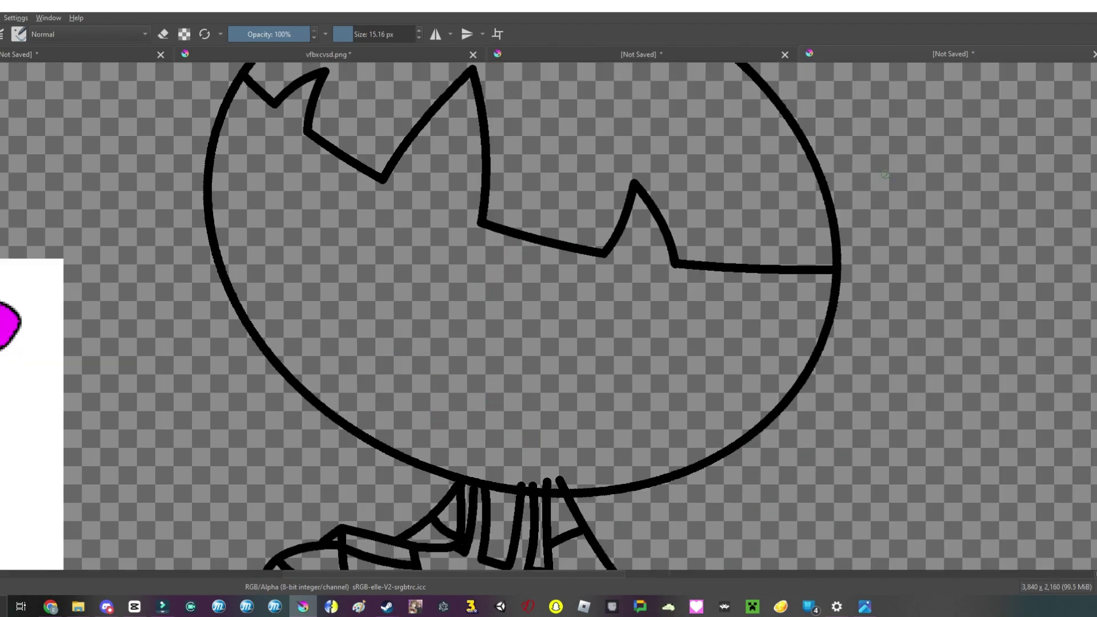
# Step: Draw a black circle for the right eye and a matching one overlapping the head's left edge
pyautogui.moveTo(474, 137); pyautogui.dragTo(795, 463)
pyautogui.moveTo(443, 128)
pyautogui.mouseDown()
pyautogui.moveTo(832, 474)
pyautogui.moveTo(19, 331)
pyautogui.moveTo(53, 332)
pyautogui.moveTo(31, 466)
pyautogui.mouseUp()
pyautogui.scroll(-2, 418, 228)
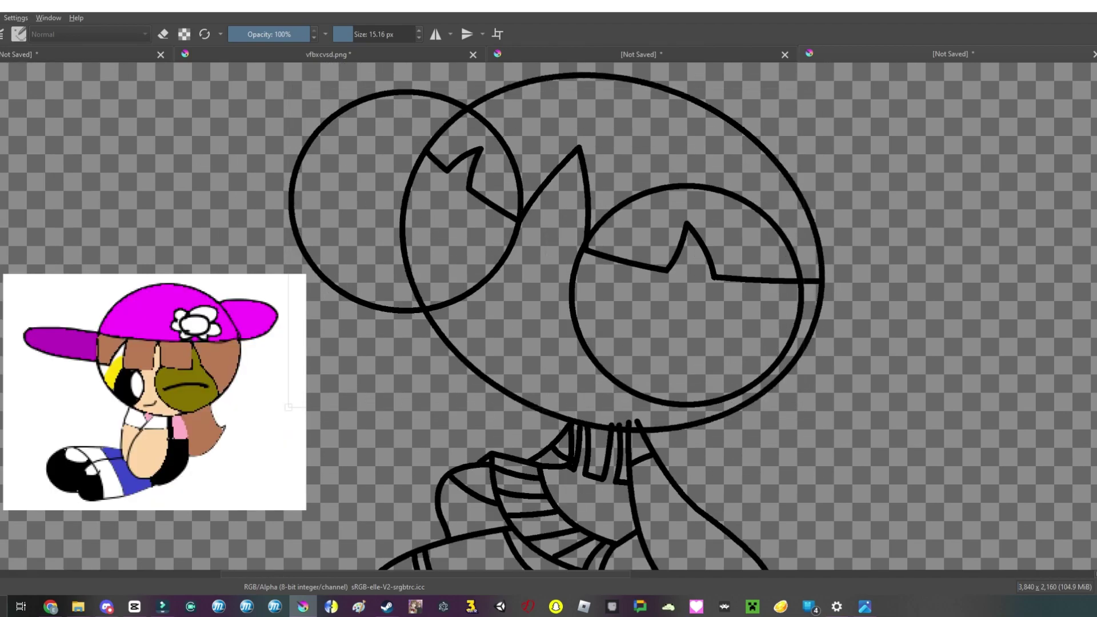
# Step: Replace the right eye's black circle with a larger green one and recolour the left eye's circle green
pyautogui.press('b')
pyautogui.moveTo(518, 98); pyautogui.dragTo(830, 392)
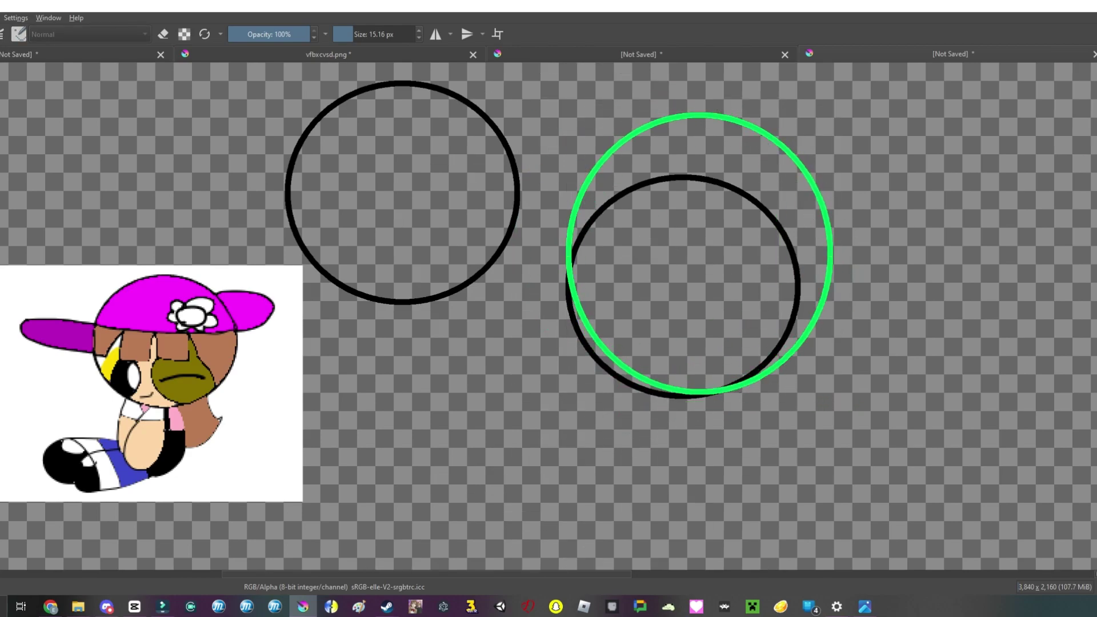
pyautogui.scroll(3, 549, 314)
pyautogui.press('e')
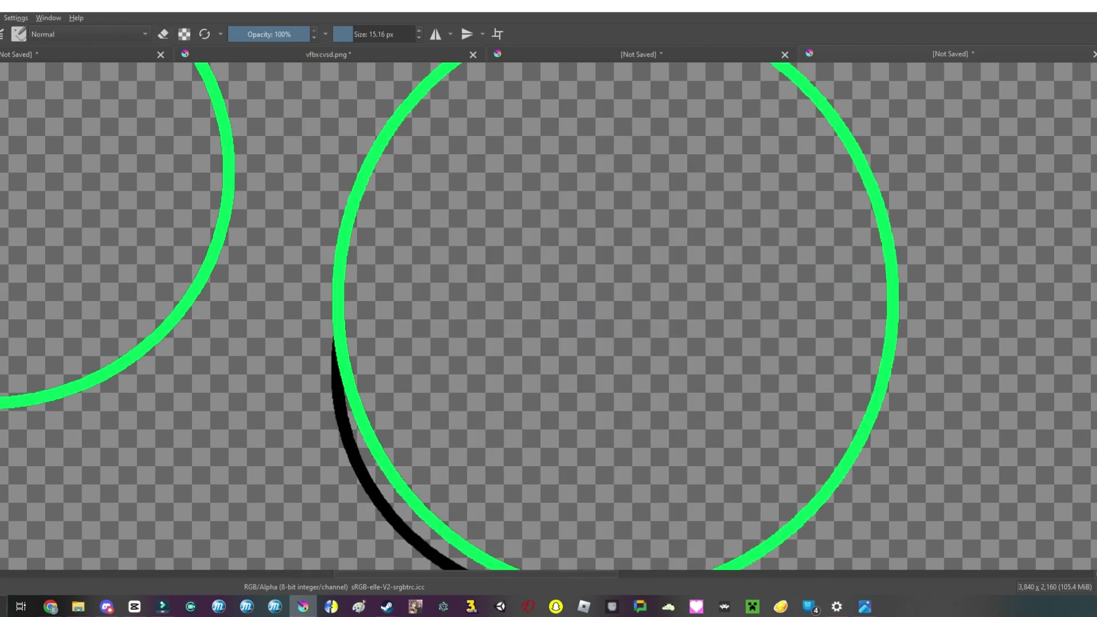
pyautogui.scroll(-2, 549, 314)
pyautogui.press('e')
pyautogui.hotkey('ctrl', 'z')
pyautogui.hotkey('ctrl', 'z')
pyautogui.hotkey('ctrl', 'z')
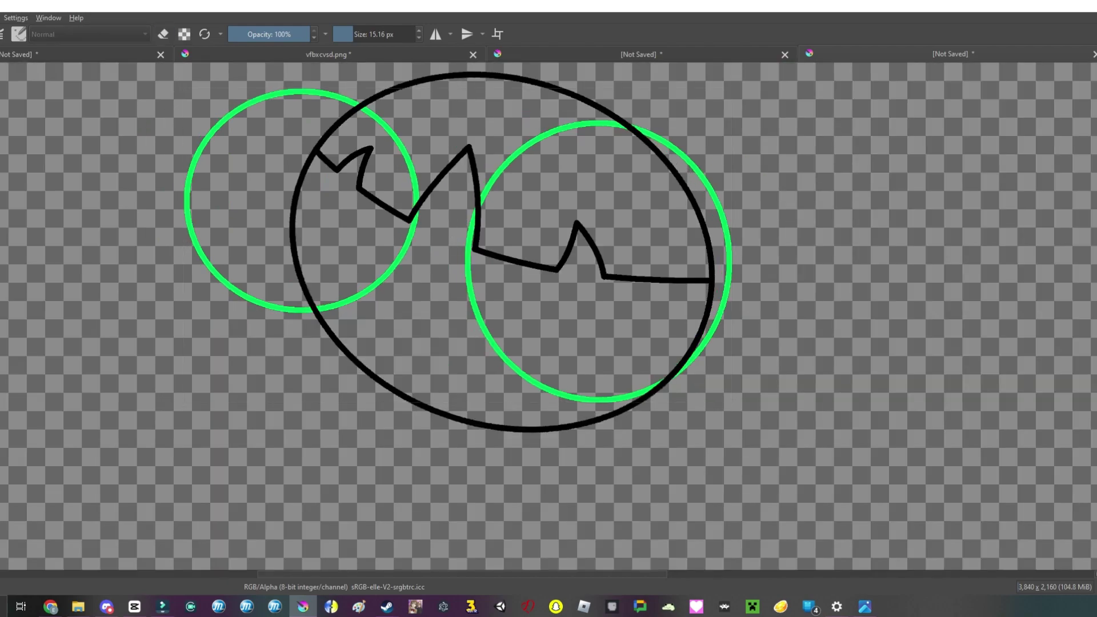
# Step: Trim both eye circles to the arcs inside the head below the fringe and make them black
pyautogui.scroll(5, 658, 394)
pyautogui.scroll(-4, 657, 394)
pyautogui.hotkey('ctrl', 'z')
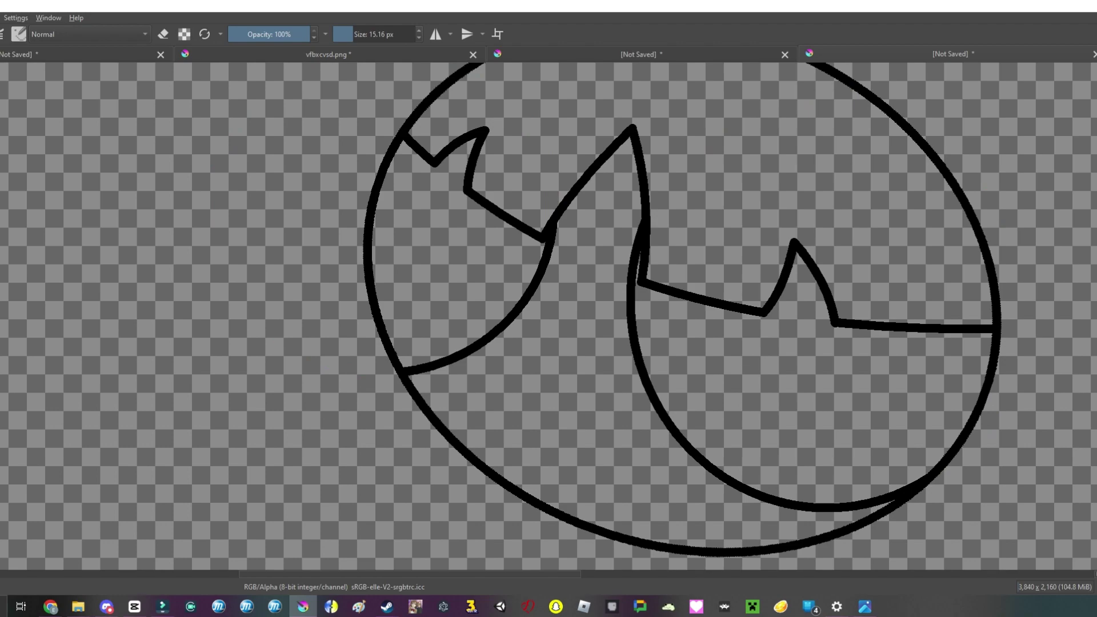
# Step: Draw a curve from the right end of the fringe down to the head's lower right outline
pyautogui.scroll(-3, 549, 314)
pyautogui.scroll(4, 549, 314)
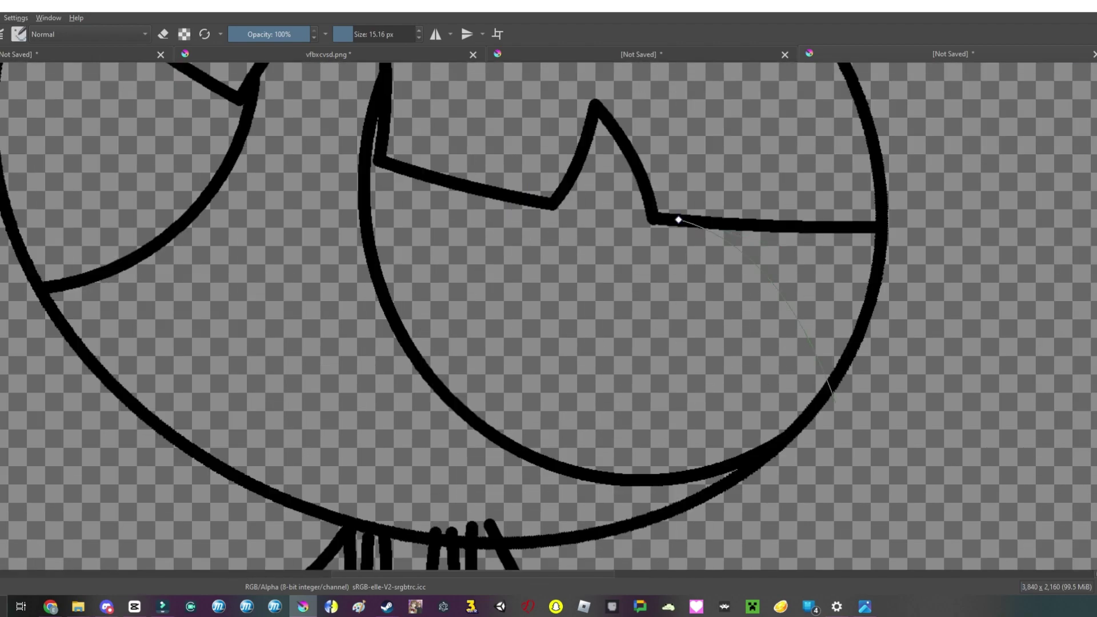
pyautogui.press('Return')
pyautogui.scroll(-3, 678, 220)
pyautogui.scroll(6, 743, 285)
# Step: Erase the fringe's straight end beyond the new curve and make the curve black
pyautogui.press('e')
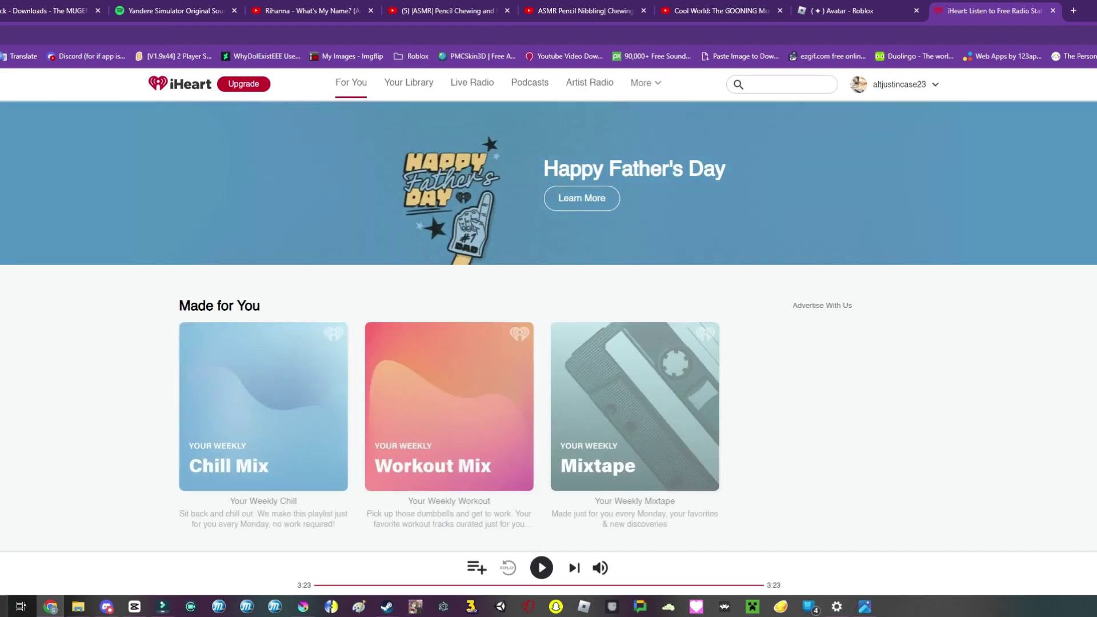
pyautogui.scroll(-1, 548, 343)
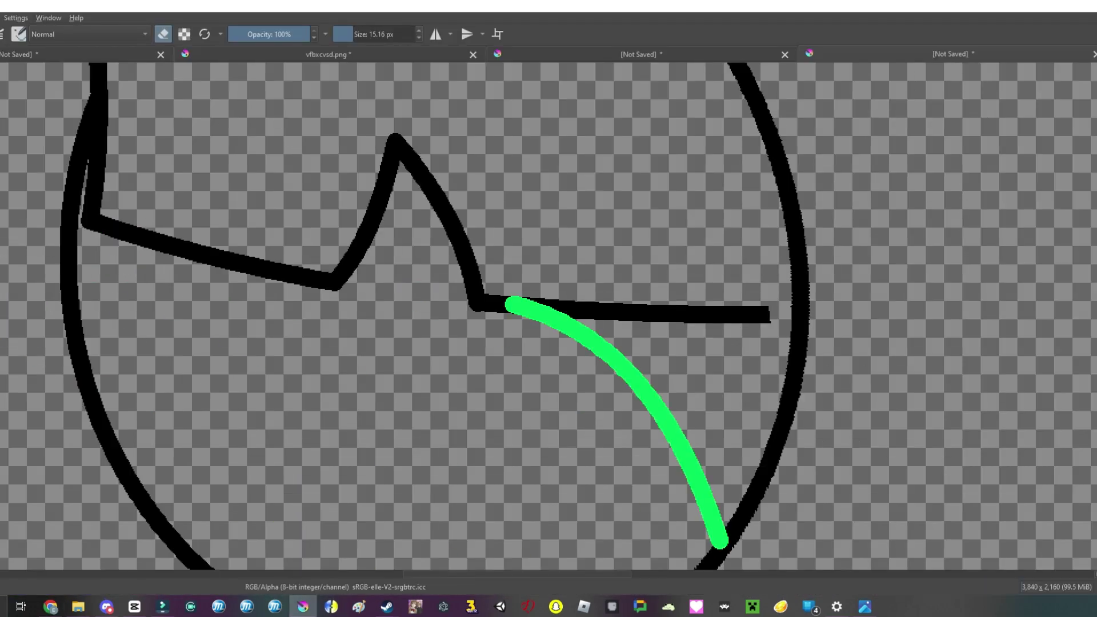
pyautogui.scroll(2, 760, 309)
pyautogui.press('e')
pyautogui.scroll(-2, 549, 315)
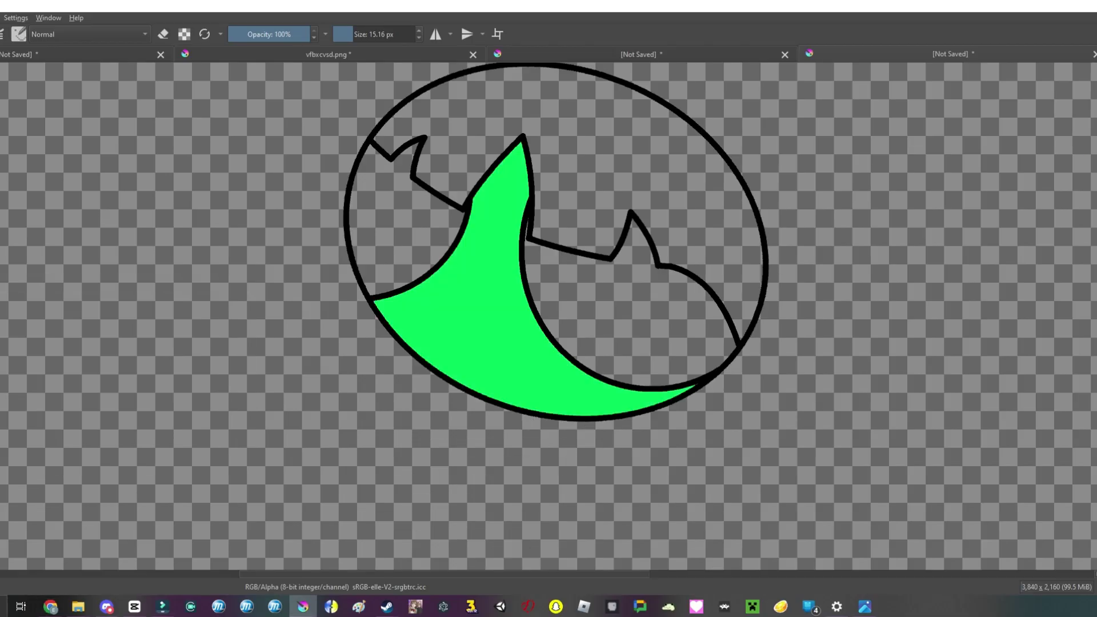
# Step: Try filling the face area between the eyes with green and inspect its narrow tip beside the right eye
pyautogui.scroll(5, 549, 314)
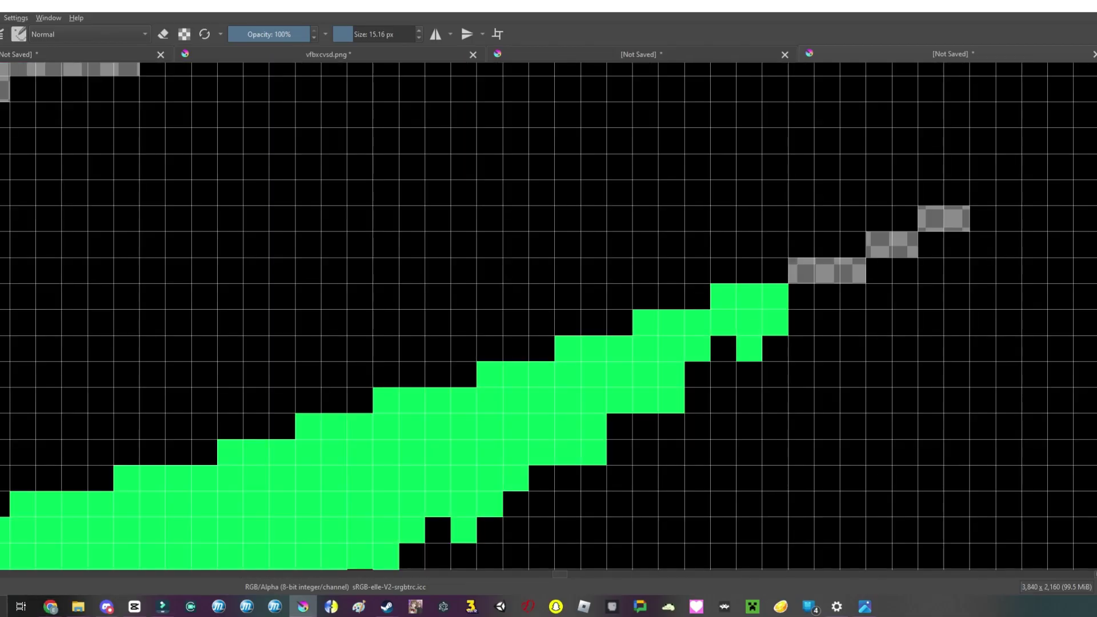
pyautogui.scroll(-3, 549, 314)
pyautogui.scroll(-1, 549, 315)
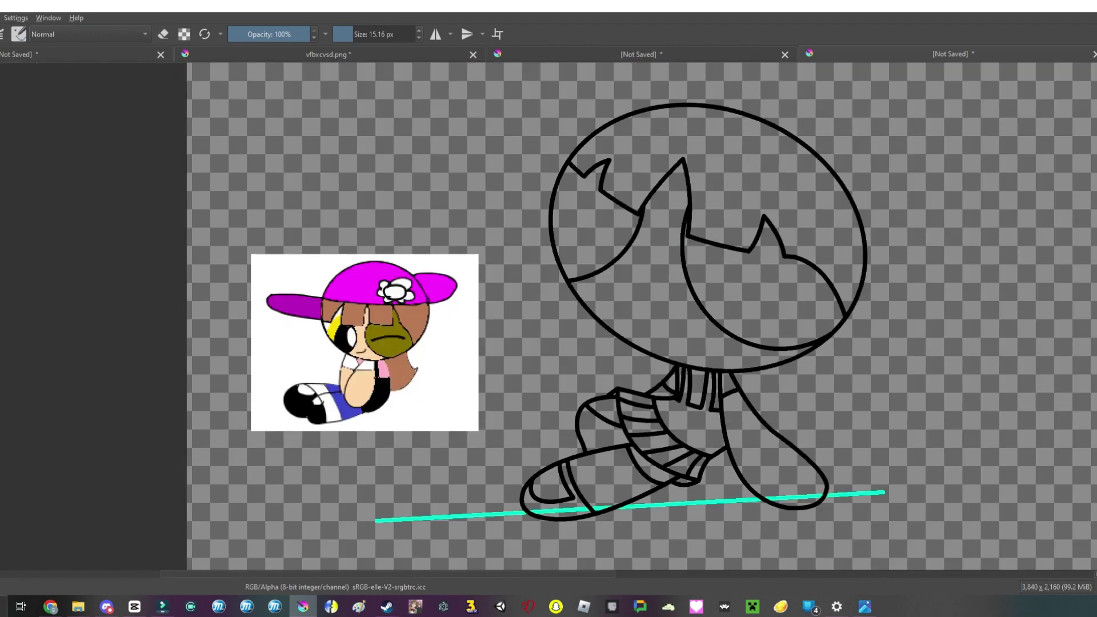
# Step: Draw three nested green circles for the right eye's parts and paste a mirrored copy for the left eye
pyautogui.scroll(-2, 548, 314)
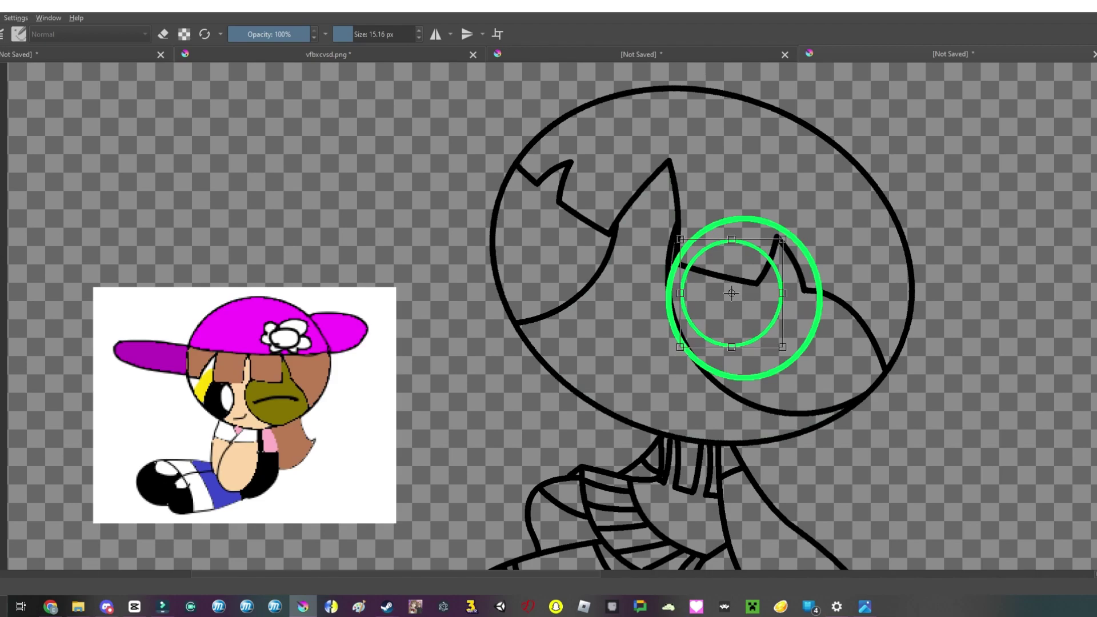
pyautogui.scroll(5, 732, 293)
pyautogui.moveTo(702, 262); pyautogui.dragTo(745, 304)
pyautogui.scroll(-3, 731, 293)
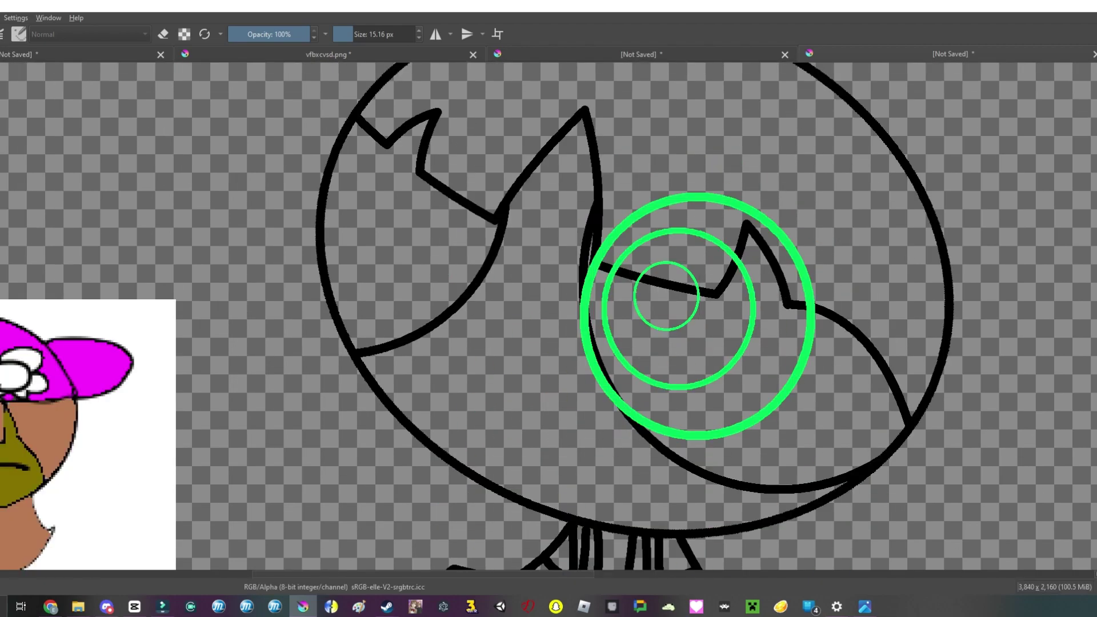
pyautogui.hotkey('ctrl', 'v')
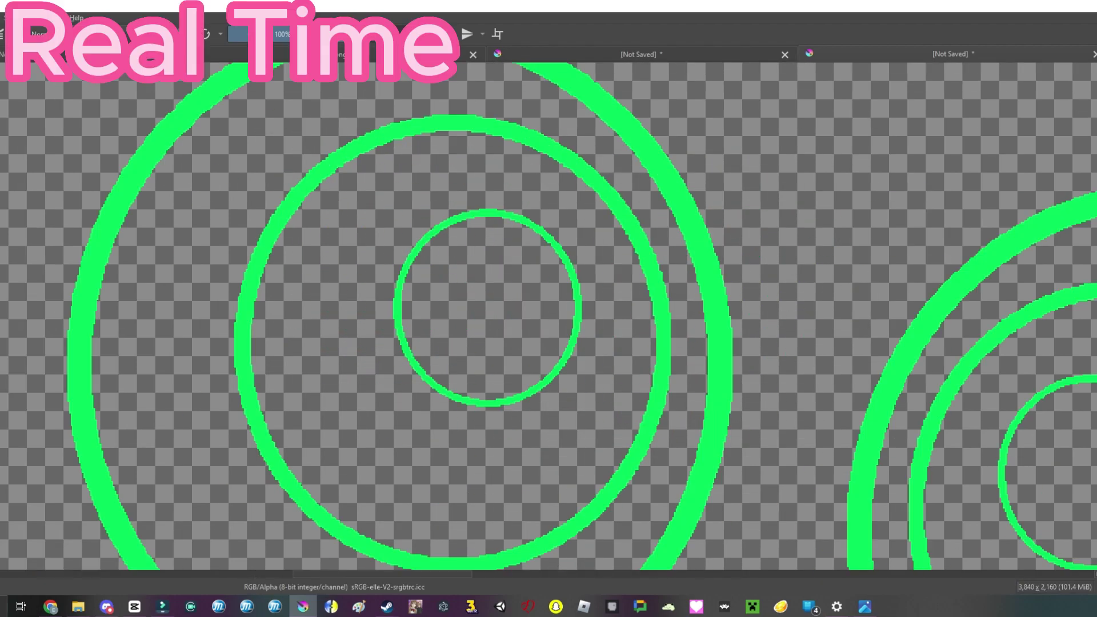
# Step: Fill the iris ring of both eyes with green, leaving the small inner circles empty
pyautogui.click(395, 257)
pyautogui.scroll(-3, 549, 308)
pyautogui.scroll(2, 730, 335)
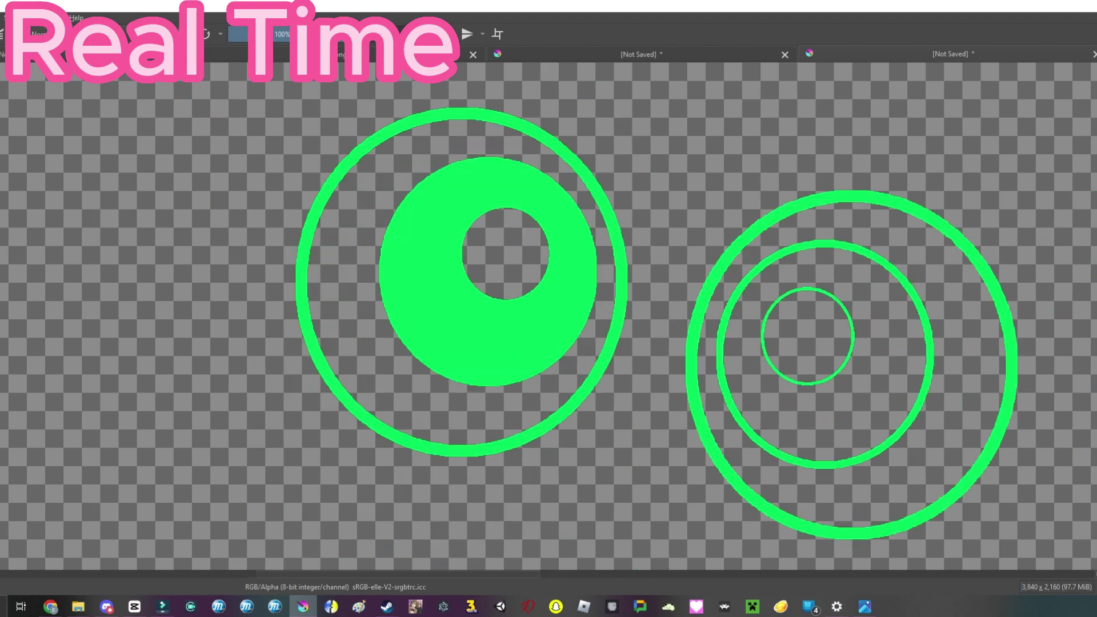
pyautogui.click(829, 428)
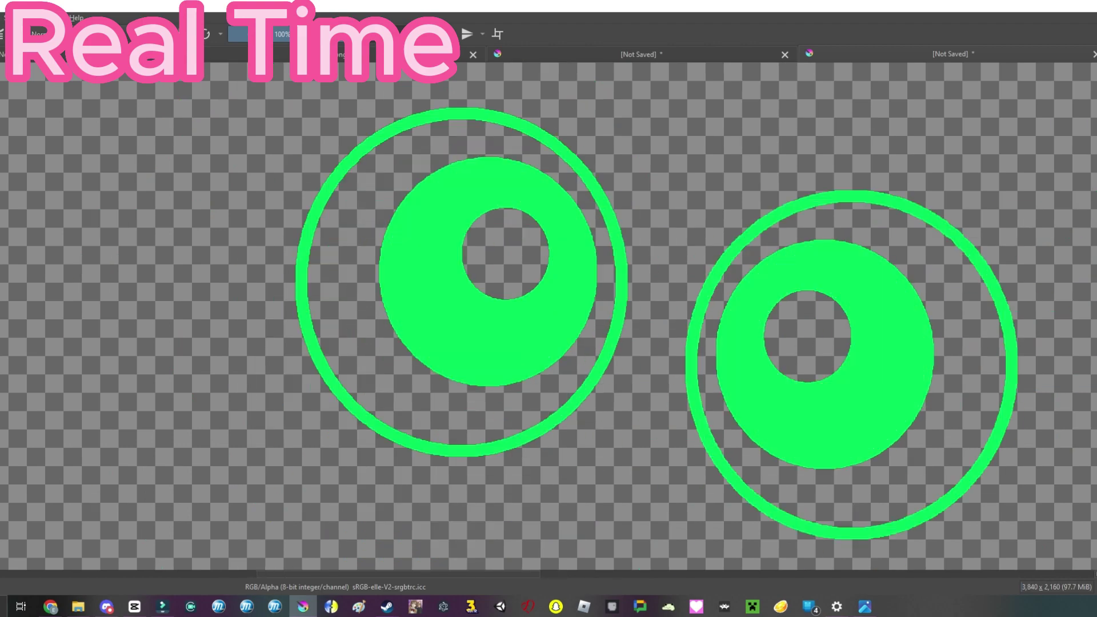
# Step: Fill the small highlight circle inside each iris with white
pyautogui.click(807, 337)
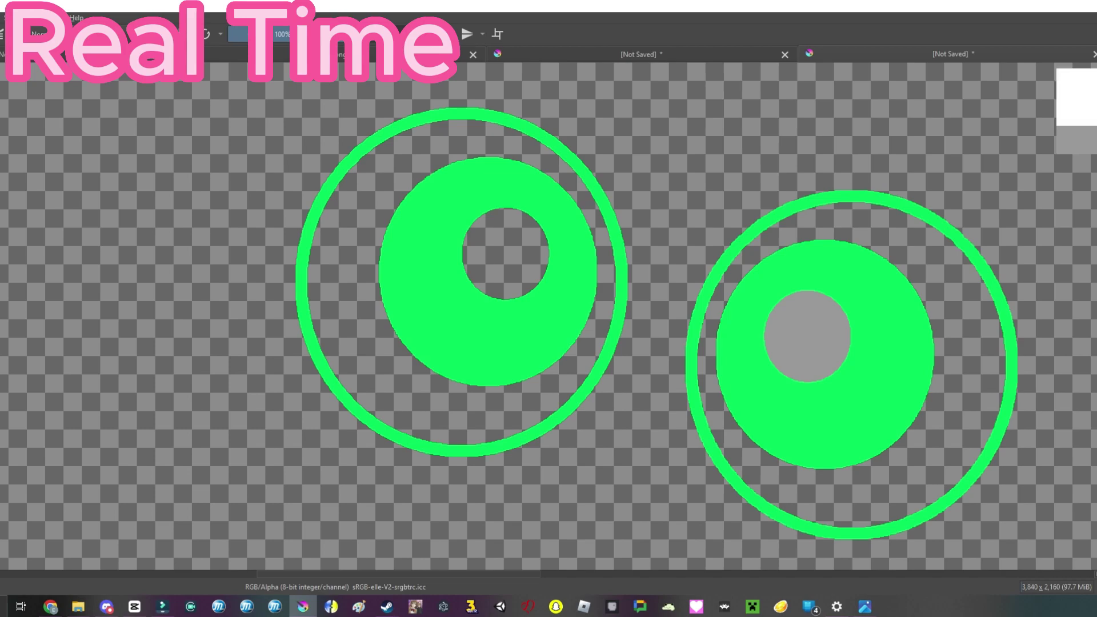
pyautogui.click(807, 336)
pyautogui.click(505, 254)
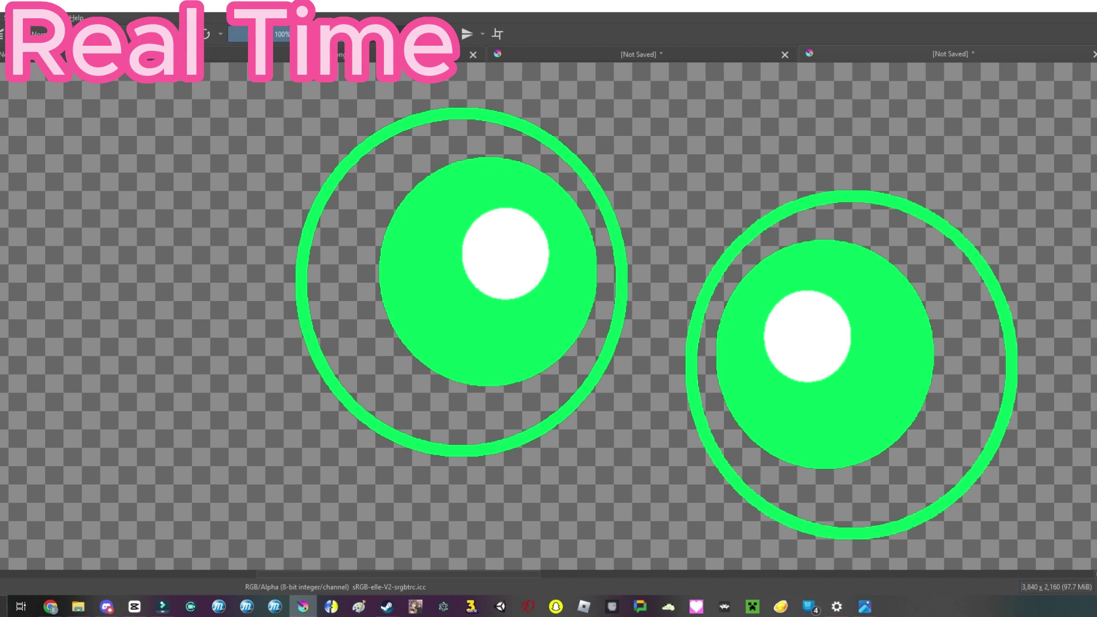
# Step: Fill the area around each iris, including the outer ring, with yellow
pyautogui.click(967, 366)
pyautogui.click(1013, 365)
pyautogui.click(320, 280)
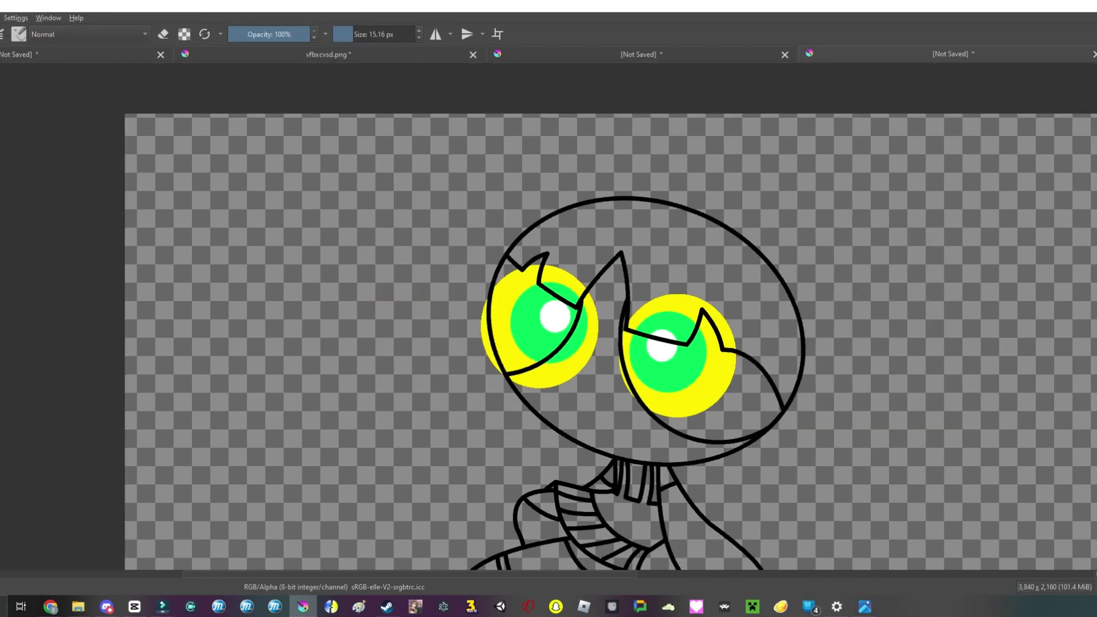
# Step: Recolour both irises black and extend them slightly into the yellow
pyautogui.scroll(3, 572, 314)
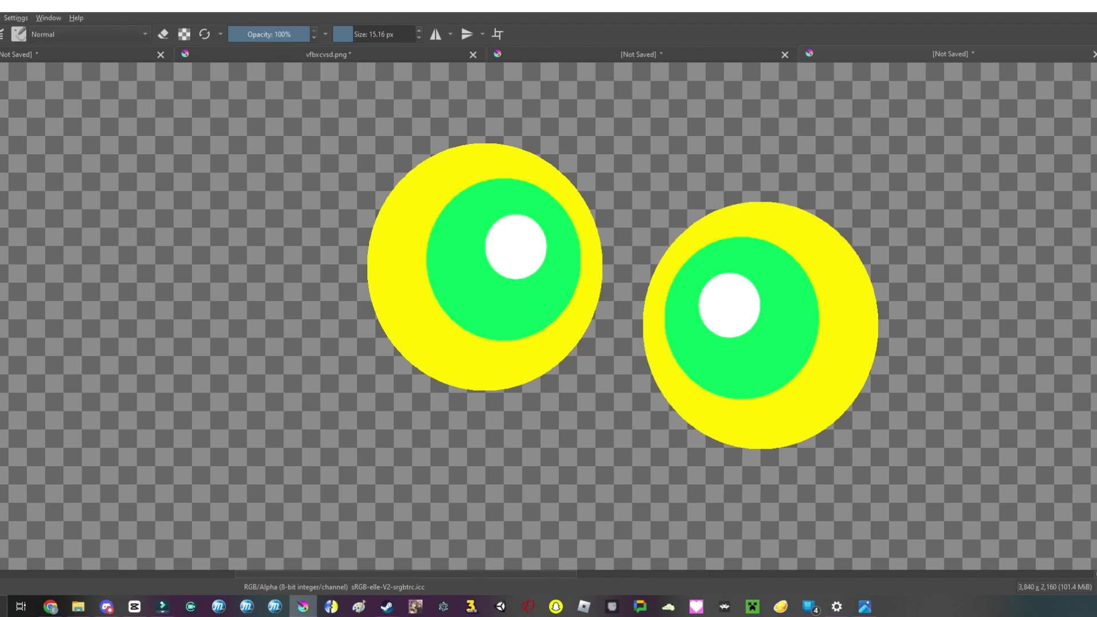
pyautogui.hotkey('shift', 'BackSpace')
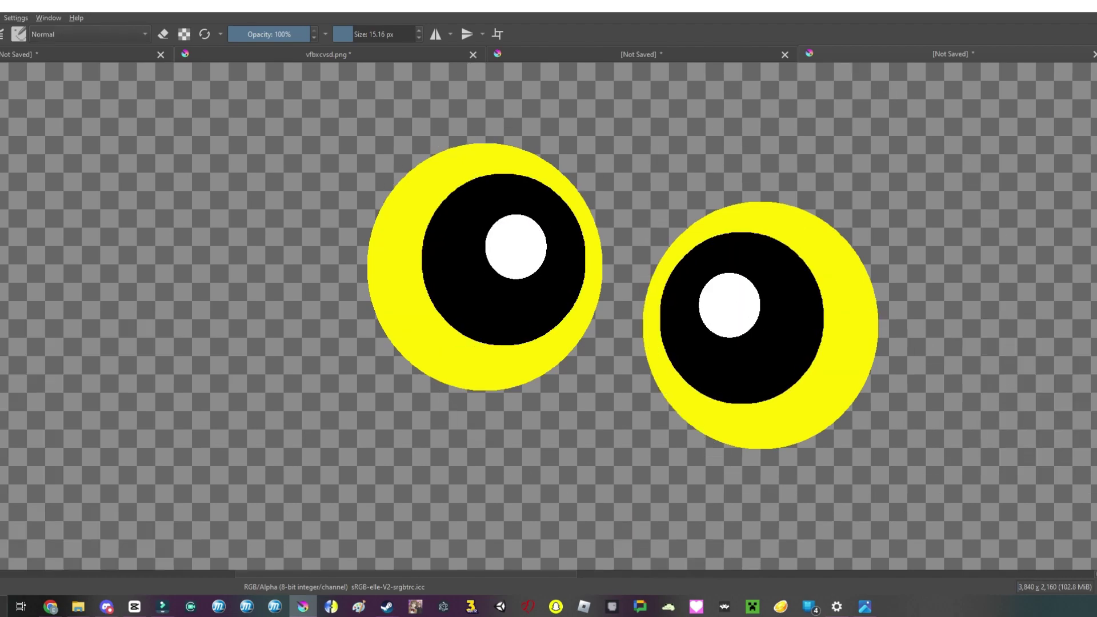
# Step: Cover the background, hair and face around the eye outlines with white to mask the overflowing eye colours
pyautogui.press('Delete')
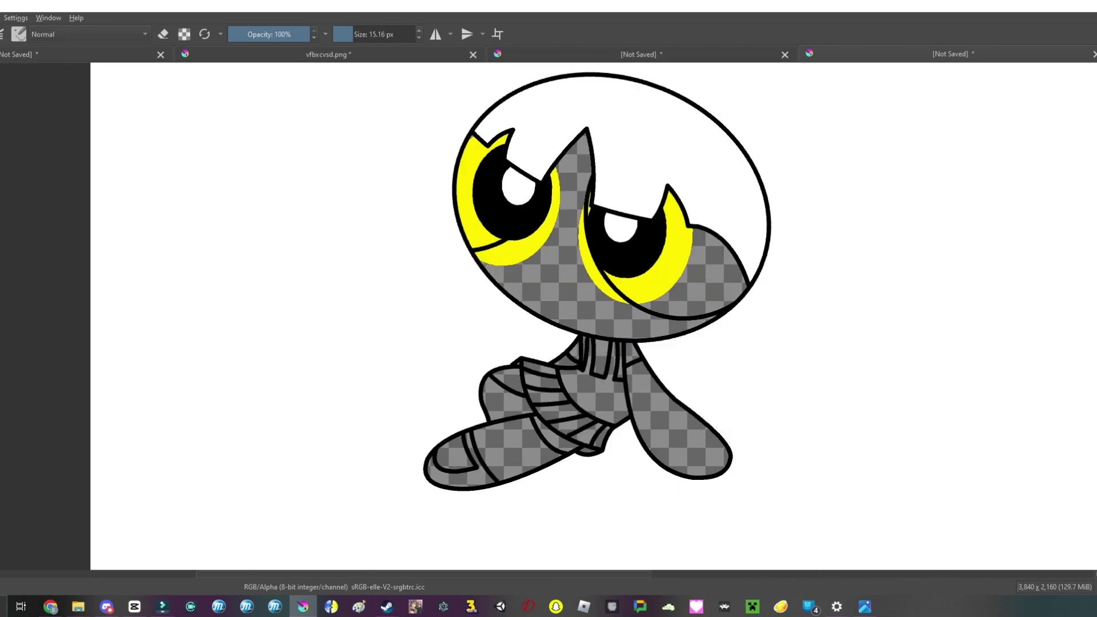
pyautogui.scroll(15, 594, 314)
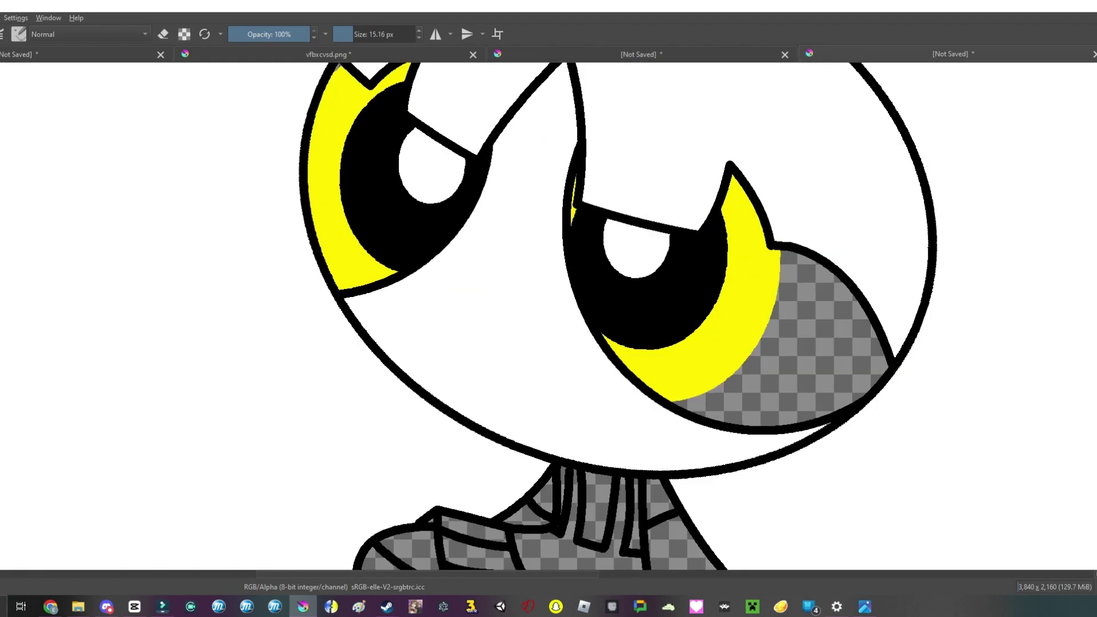
# Step: Try skewing, narrowing and moving the coloured eyes to fit them within the eye outlines
pyautogui.hotkey('ctrl', 't')
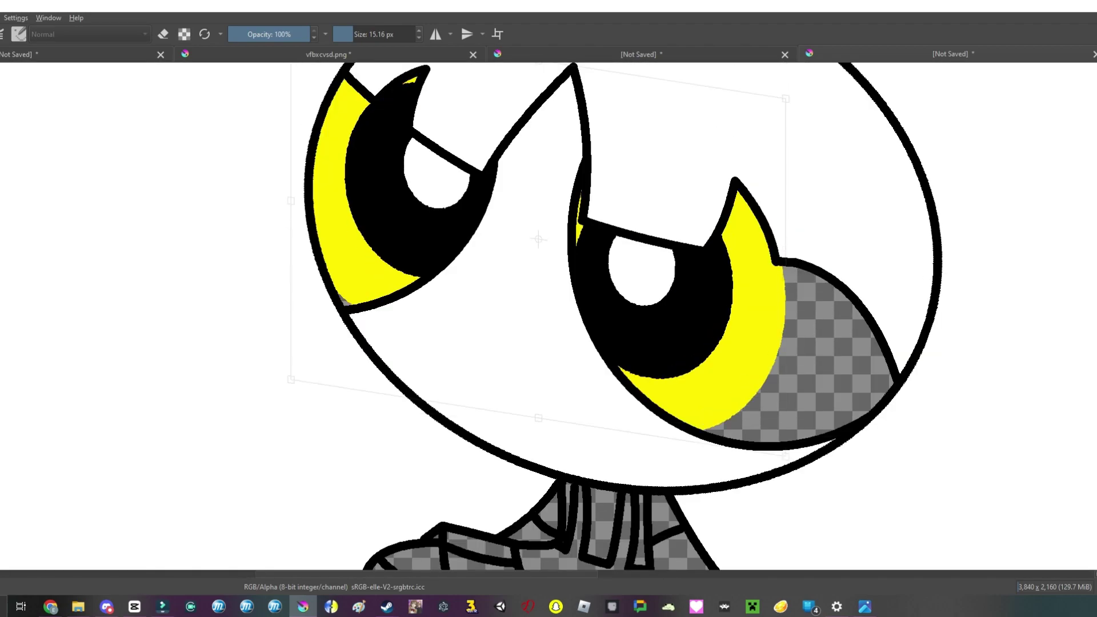
pyautogui.scroll(2, 387, 159)
pyautogui.rightClick(375, 269)
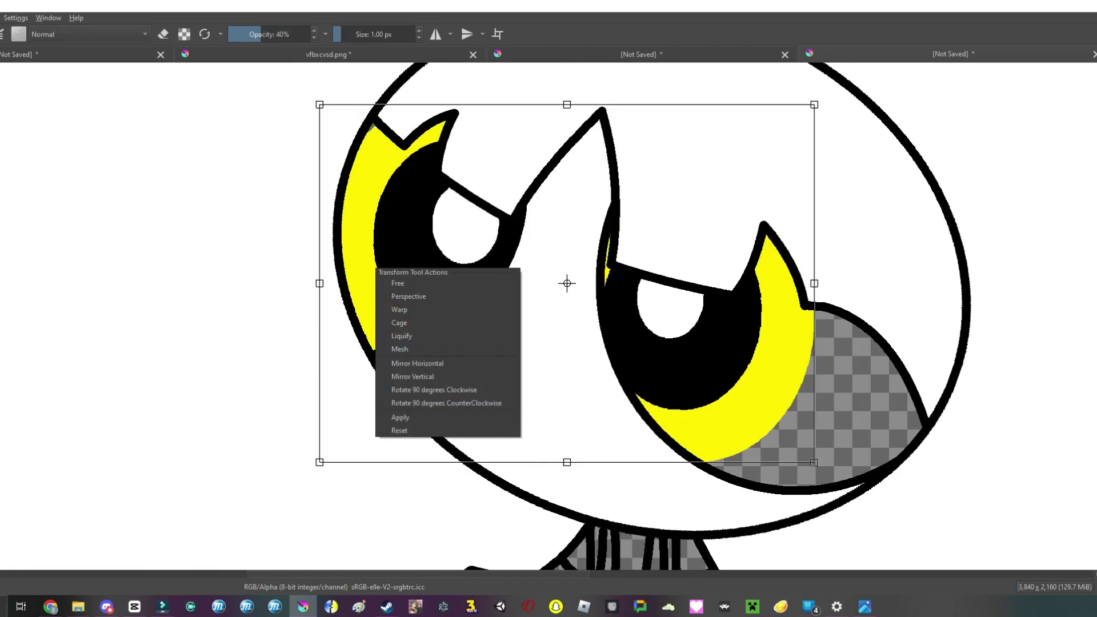
pyautogui.click(399, 419)
pyautogui.press('b')
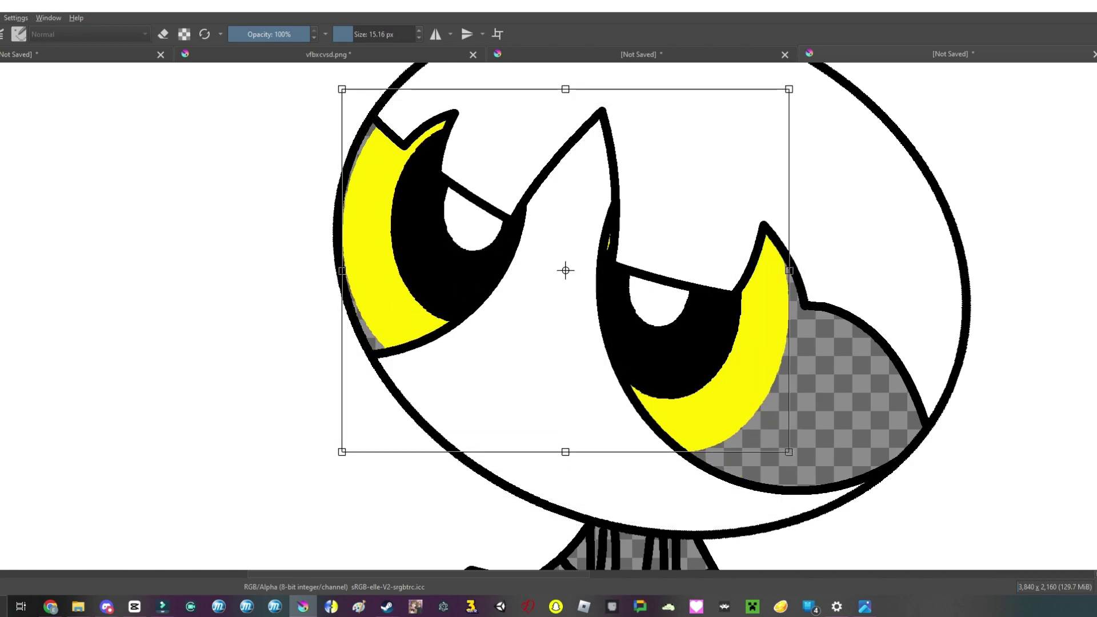
pyautogui.hotkey('ctrl', 'z')
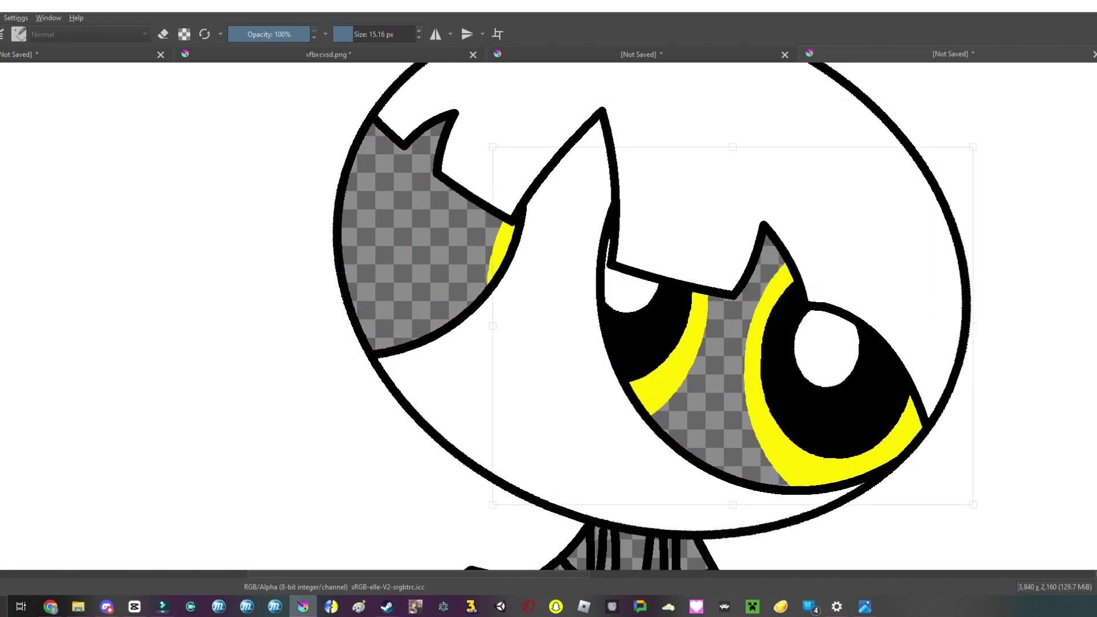
pyautogui.press('e')
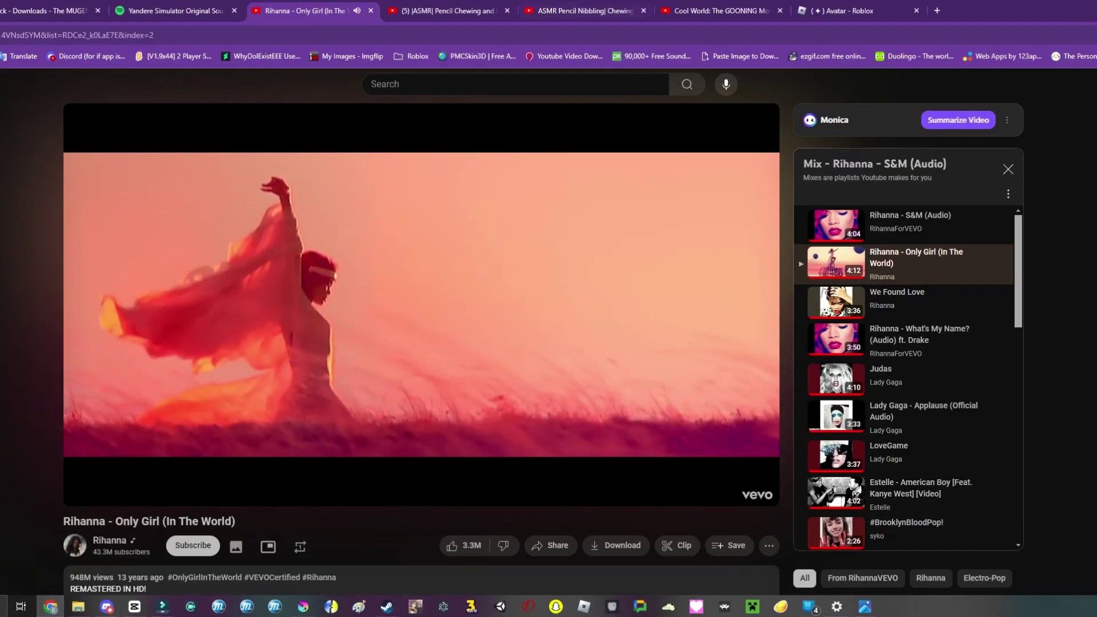
# Step: Switch to YouTube in the browser, search for "someone elses dream acoustic" and open the ABSOFACTO acoustic video
pyautogui.write('/someone elses dream acoustic')
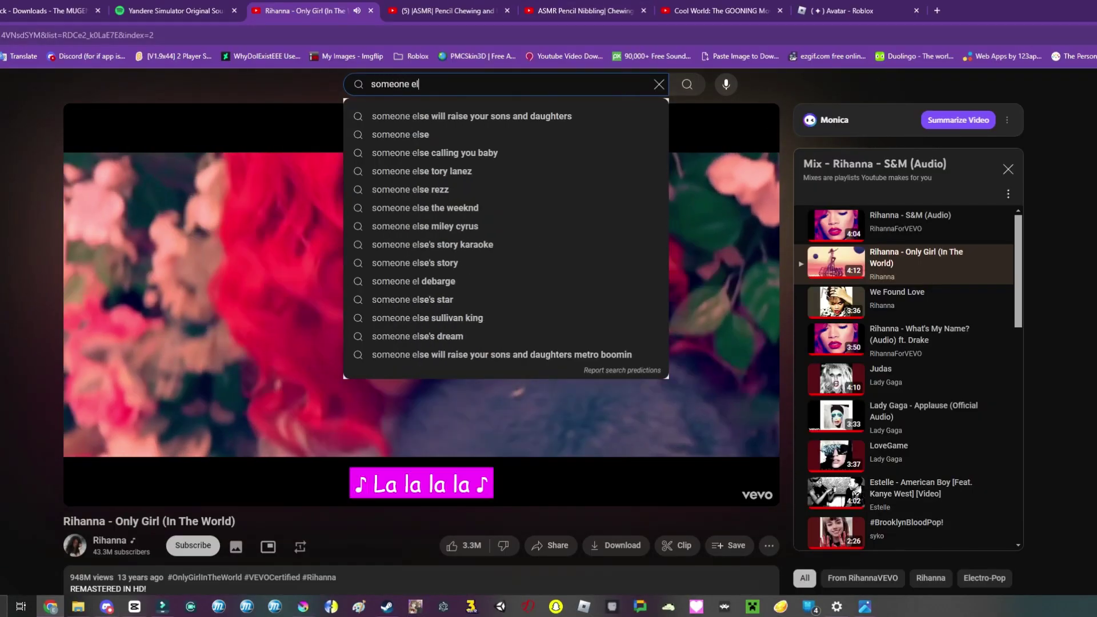
pyautogui.press('Return')
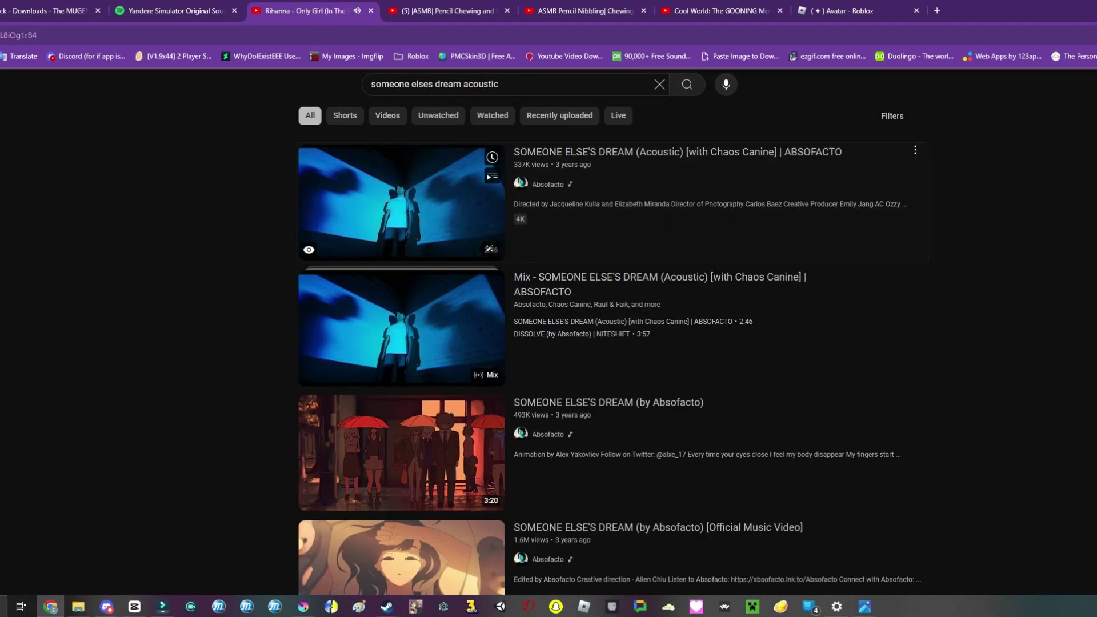
pyautogui.click(402, 203)
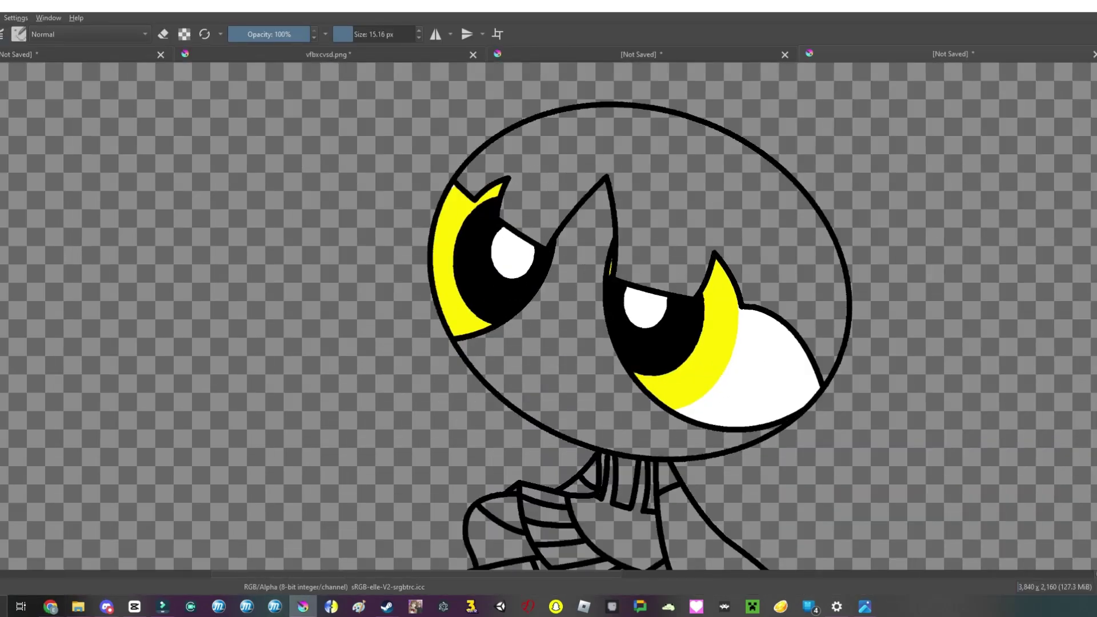
# Step: Draw a second, smaller white highlight low on the right side of the right eye's black iris
pyautogui.scroll(10, 688, 326)
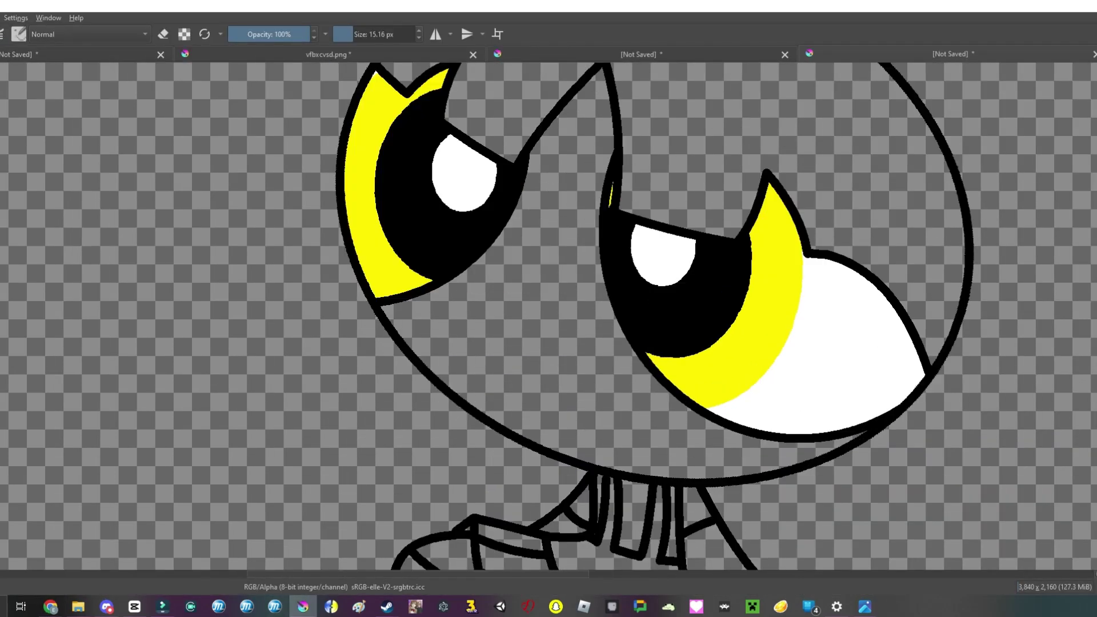
pyautogui.moveTo(614, 381); pyautogui.dragTo(635, 320)
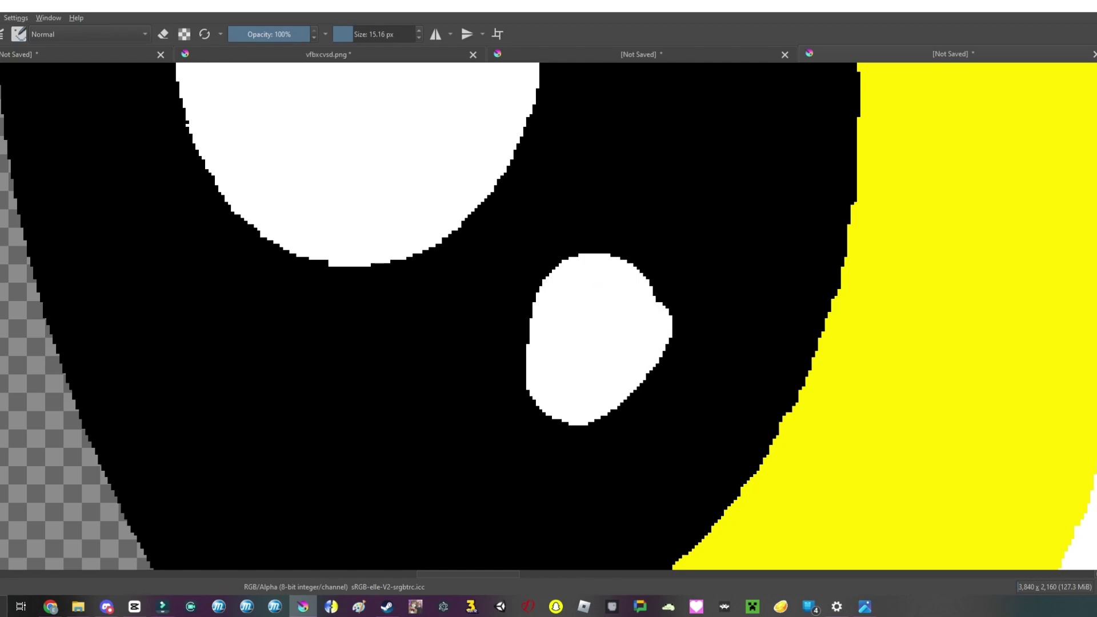
# Step: Round out the right eye's second highlight and add a smaller third white highlight low in its black iris
pyautogui.scroll(2, 605, 367)
pyautogui.scroll(-4, 579, 319)
pyautogui.moveTo(557, 323); pyautogui.dragTo(579, 319)
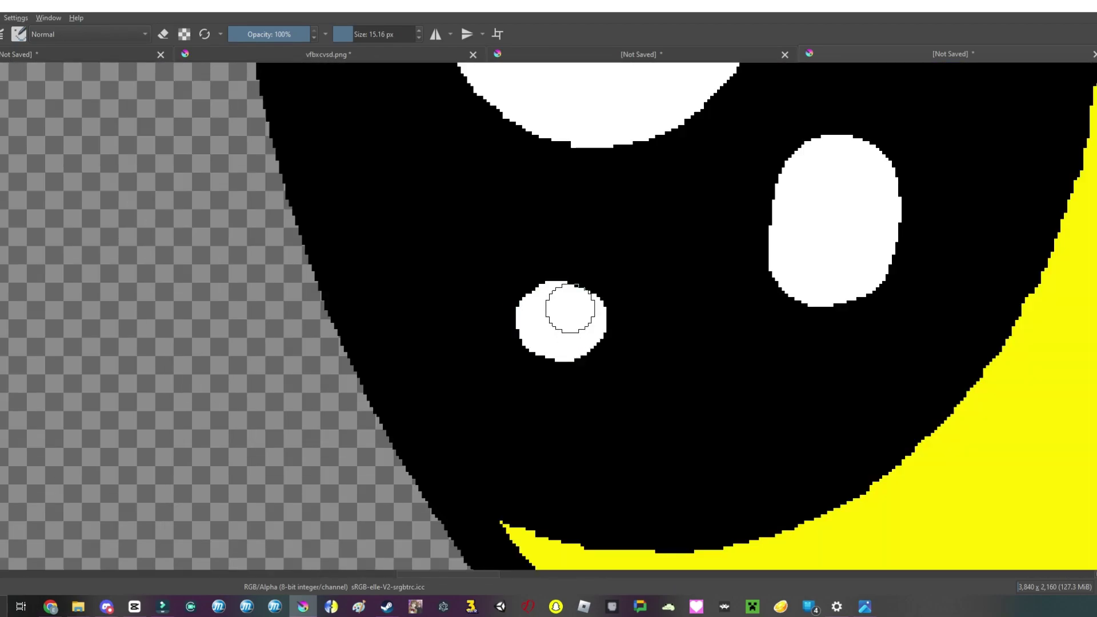
pyautogui.scroll(-3, 592, 317)
# Step: Add two smaller white highlights beside the large one in the left eye's black iris
pyautogui.scroll(6, 591, 317)
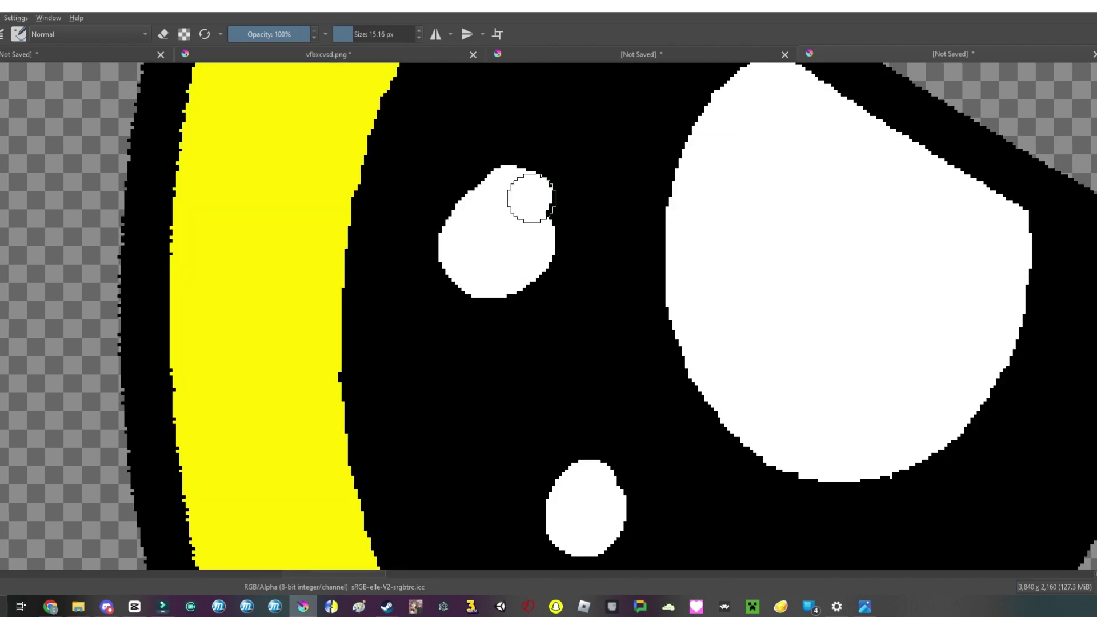
pyautogui.scroll(-6, 493, 197)
pyautogui.scroll(6, 682, 353)
pyautogui.scroll(1, 678, 356)
pyautogui.scroll(-6, 739, 311)
# Step: Draw a short black curved smile on the face between the two eyes
pyautogui.scroll(5, 623, 417)
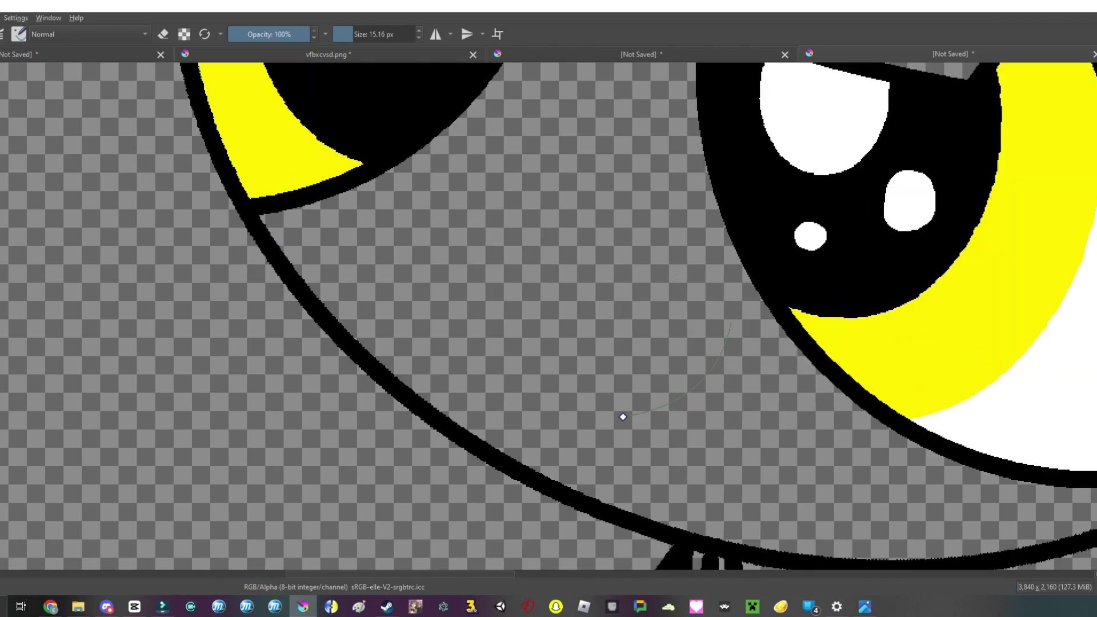
pyautogui.scroll(-5, 623, 417)
pyautogui.scroll(6, 686, 343)
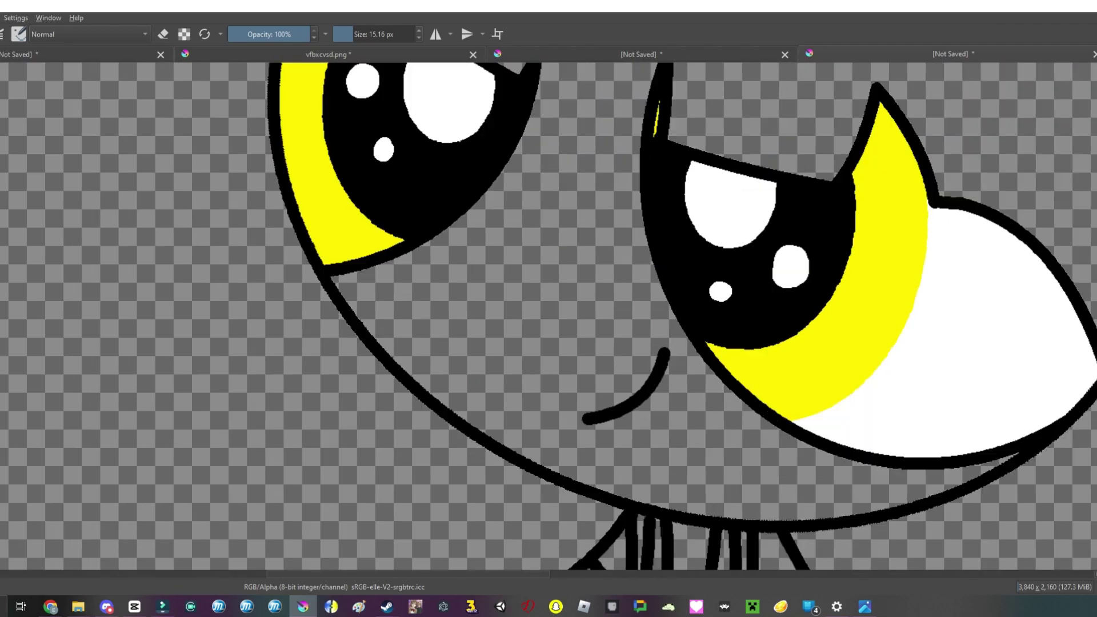
# Step: Mark a raised lower lid diagonally across the right eye in cyan and erase the eye colours beneath it
pyautogui.scroll(-5, 686, 343)
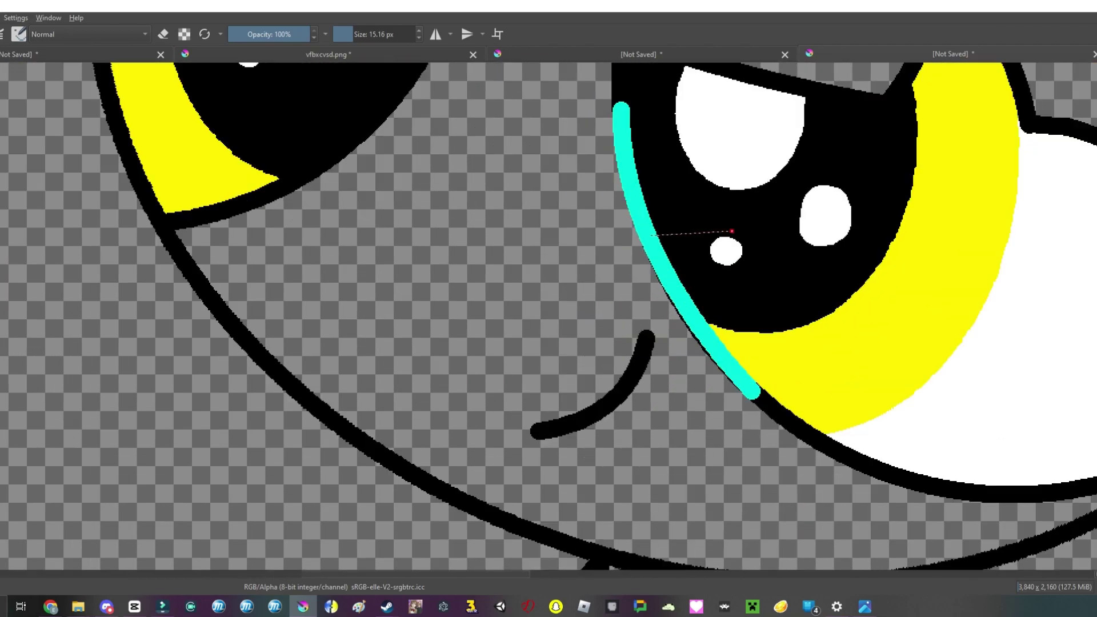
pyautogui.scroll(5, 686, 343)
pyautogui.scroll(-2, 549, 315)
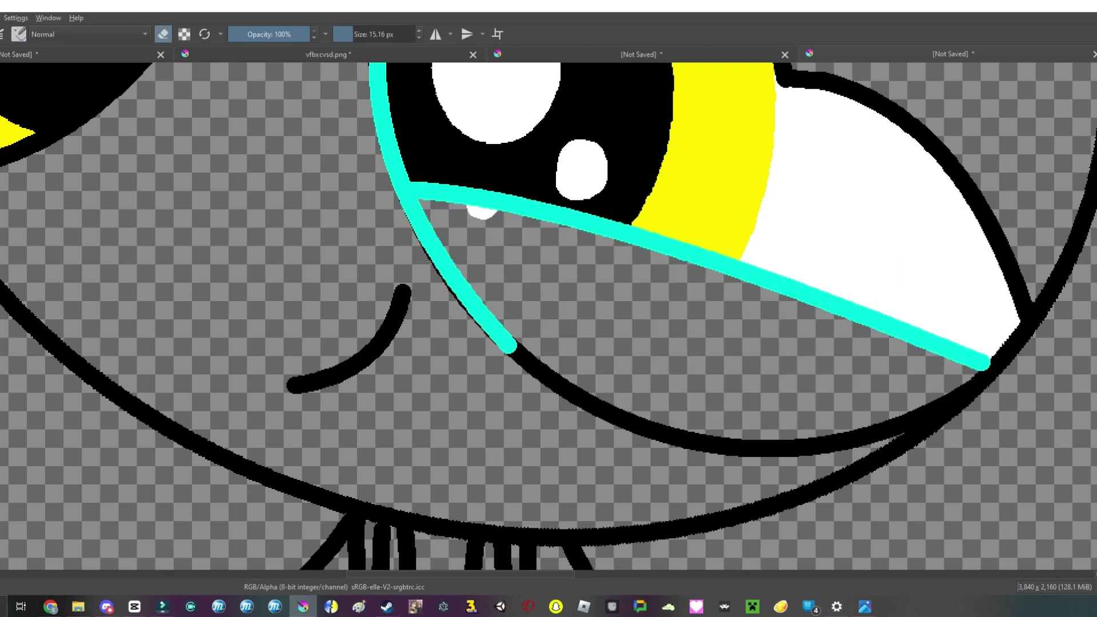
pyautogui.scroll(2, 549, 314)
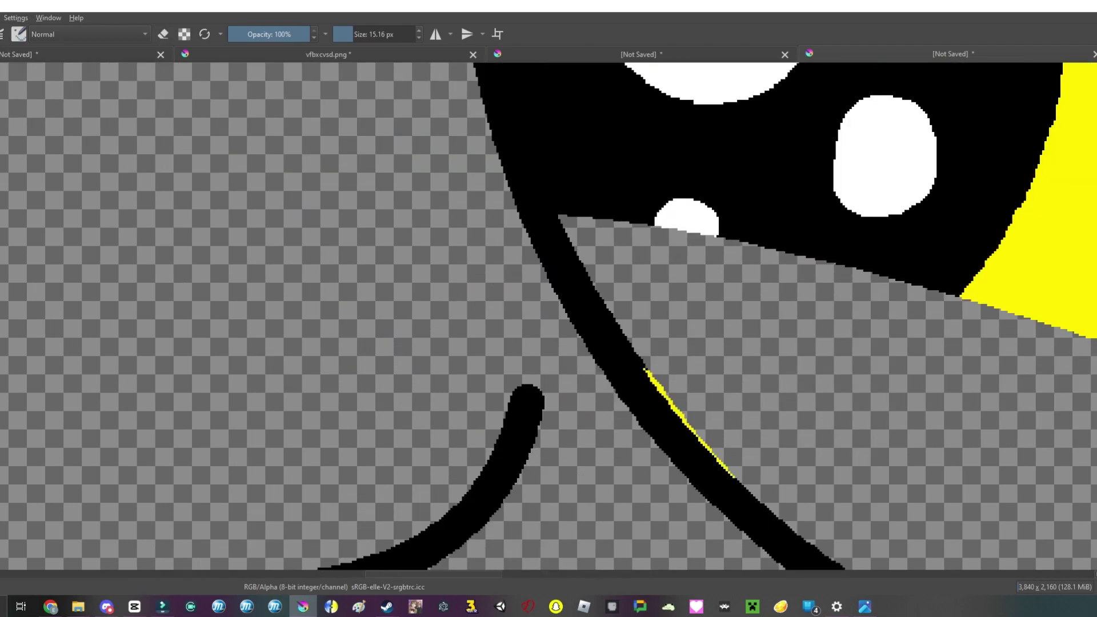
# Step: Draw the right eye's raised lower lid as a black curve from the iris to the outer corner
pyautogui.scroll(-3, 549, 314)
pyautogui.scroll(1, 548, 314)
pyautogui.scroll(-4, 548, 314)
pyautogui.scroll(6, 585, 289)
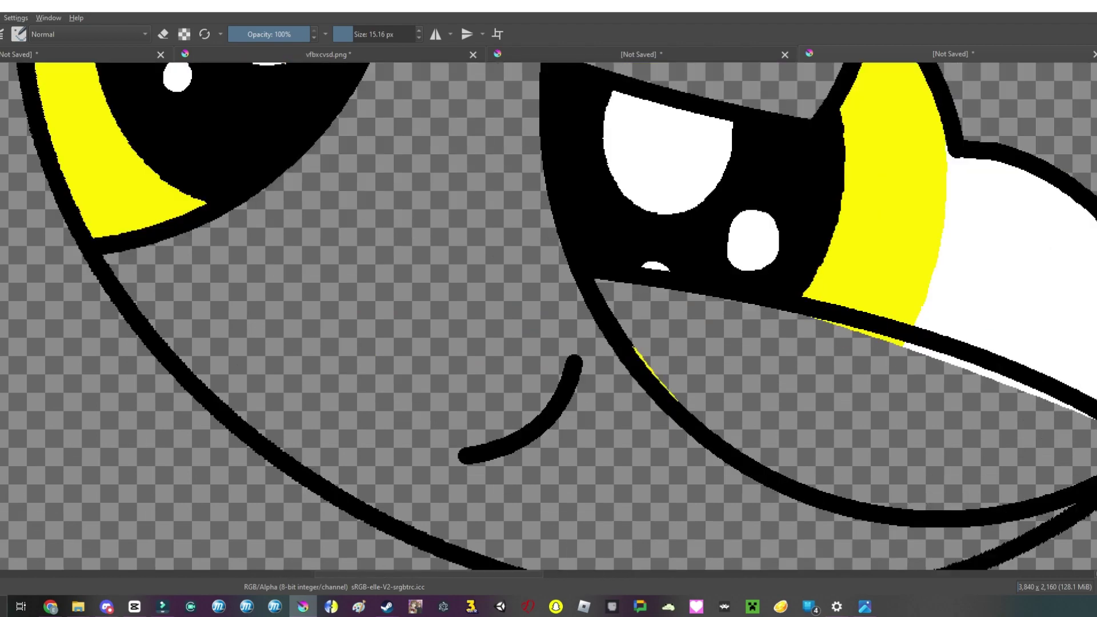
# Step: Erase the right eye's old lower outline and the yellow and white slivers beneath the new lid line
pyautogui.press('e')
pyautogui.scroll(-3, 549, 314)
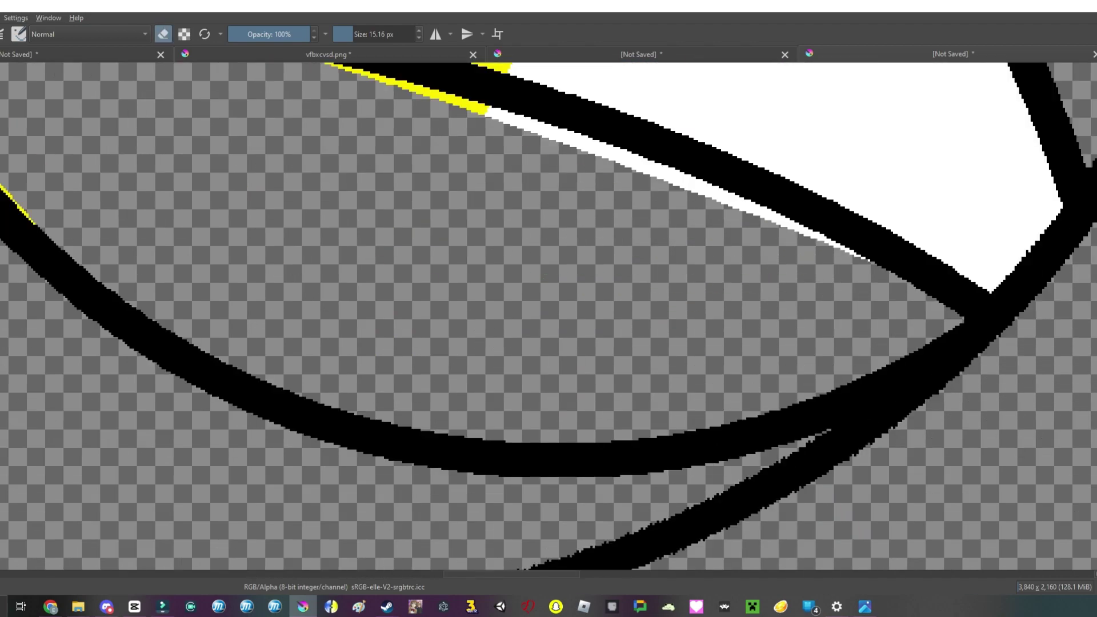
pyautogui.scroll(-3, 820, 269)
pyautogui.scroll(4, 549, 315)
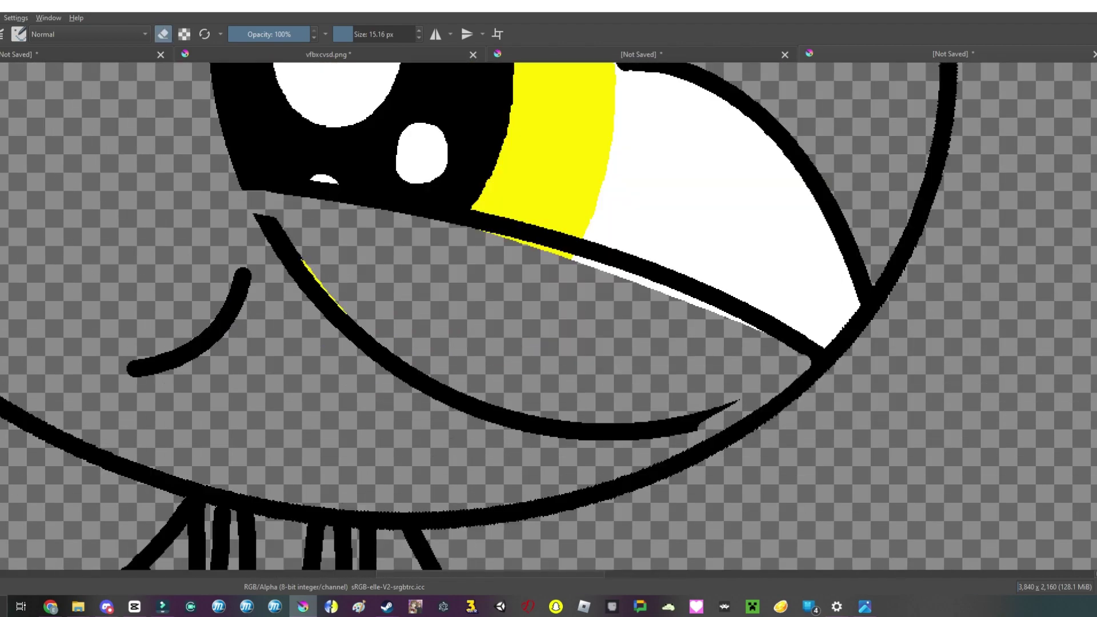
pyautogui.hotkey('ctrl', 'z')
pyautogui.scroll(3, 549, 315)
pyautogui.scroll(-2, 549, 314)
pyautogui.scroll(-3, 549, 314)
pyautogui.scroll(3, 548, 314)
pyautogui.scroll(-3, 549, 315)
# Step: Glance at the YouTube video in the browser, return to Krita and tidy both ends of the right eye's lower lid
pyautogui.hotkey('alt', 'Tab')
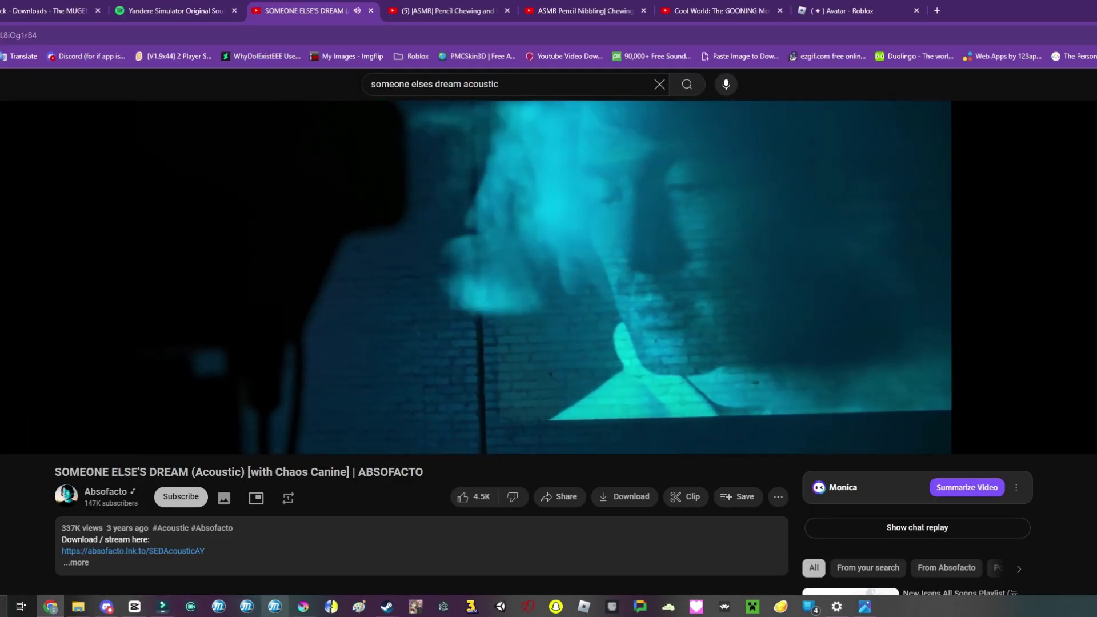
pyautogui.hotkey('alt', 'Tab')
pyautogui.scroll(3, 1055, 318)
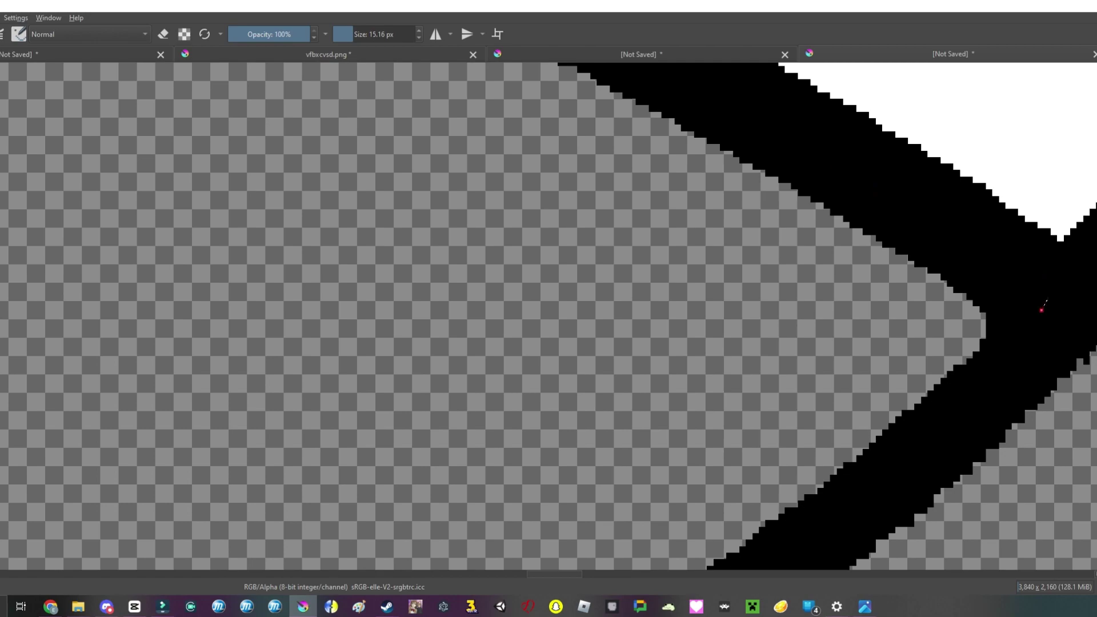
pyautogui.scroll(-4, 906, 465)
pyautogui.scroll(4, 911, 324)
pyautogui.scroll(-4, 911, 323)
pyautogui.scroll(-3, 549, 315)
# Step: Move the smile sideways so it sits below the right eye
pyautogui.scroll(3, 549, 315)
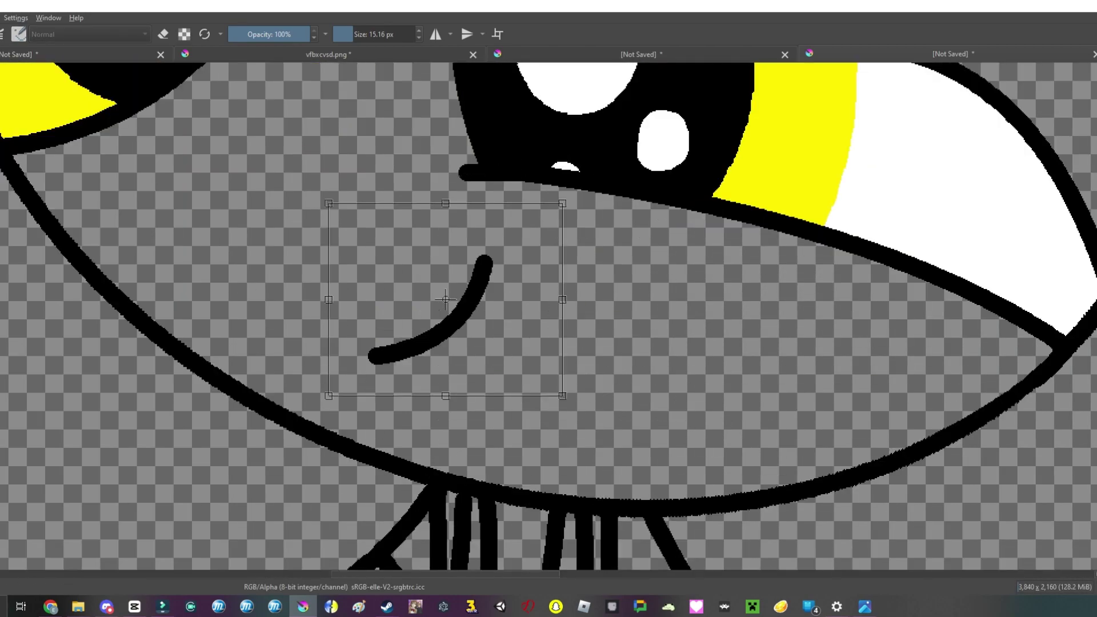
pyautogui.scroll(-3, 446, 300)
pyautogui.rightClick(417, 250)
pyautogui.click(457, 320)
pyautogui.scroll(-5, 549, 315)
# Step: Draw the cap's lower edge in yellow as a diagonal curve from above the head down across the forehead
pyautogui.scroll(8, 549, 315)
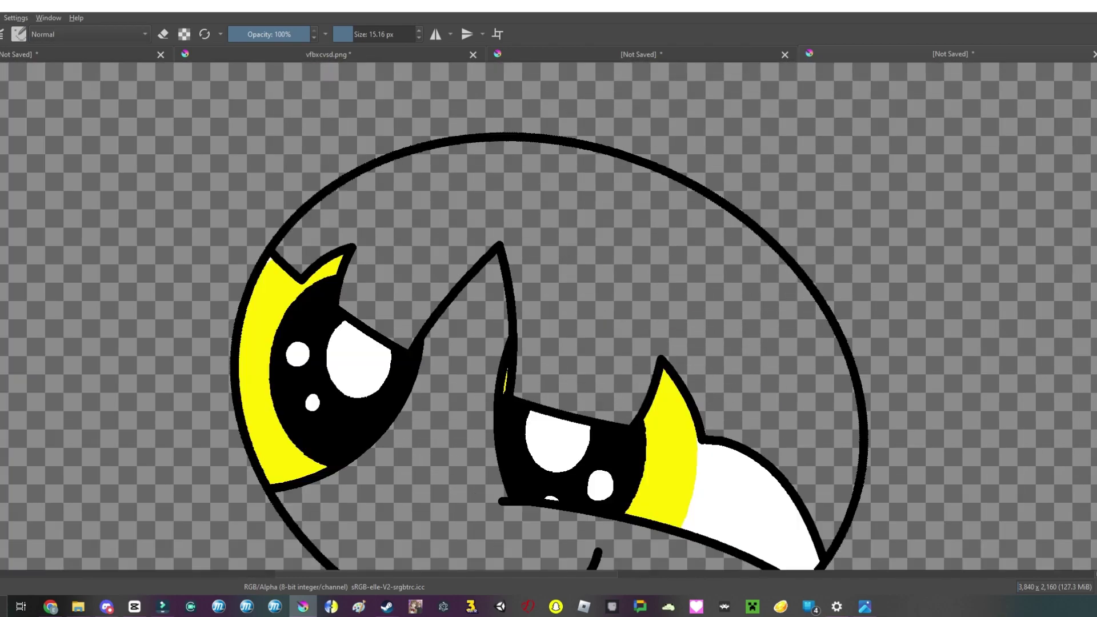
pyautogui.scroll(-3, 549, 315)
pyautogui.scroll(2, 549, 314)
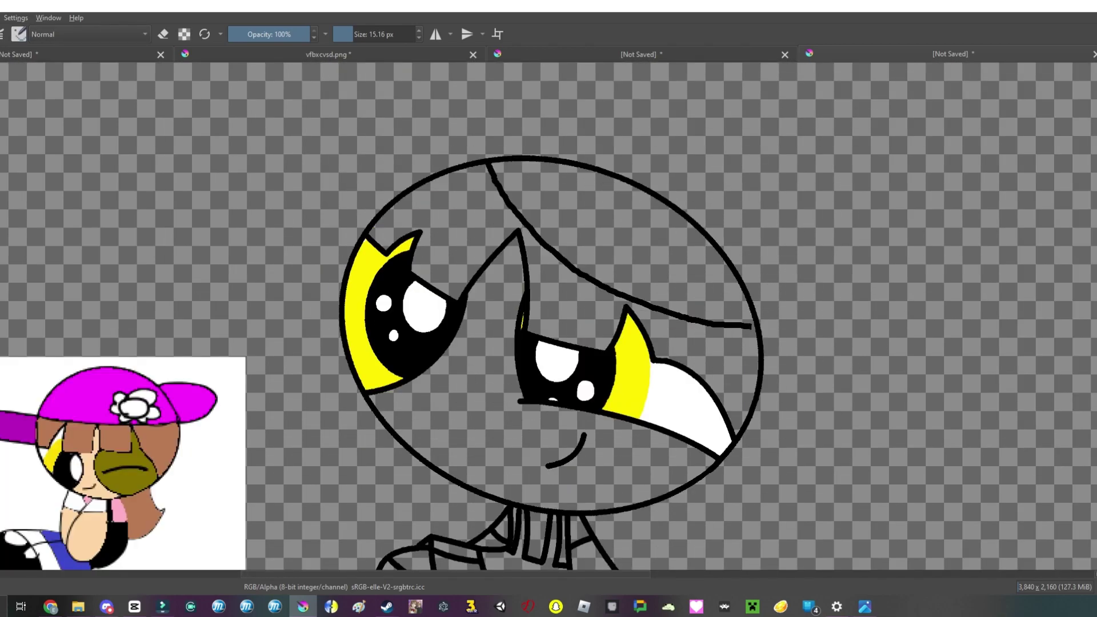
pyautogui.moveTo(451, 110); pyautogui.dragTo(844, 260)
pyautogui.moveTo(412, 82); pyautogui.dragTo(827, 306)
pyautogui.scroll(-3, 827, 306)
pyautogui.scroll(6, 736, 428)
pyautogui.press('e')
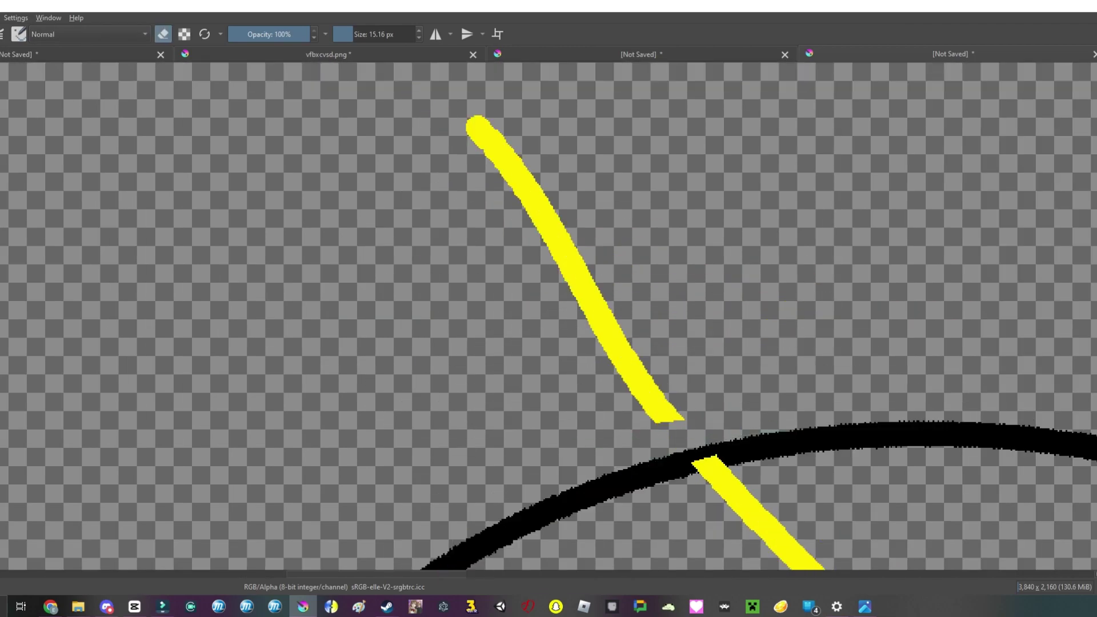
pyautogui.hotkey('ctrl', 'z')
pyautogui.scroll(-5, 549, 314)
pyautogui.scroll(1, 548, 315)
pyautogui.scroll(3, 852, 446)
# Step: Draw the cap's rounded bill on the right of the head and join the dome's side to the brim
pyautogui.moveTo(772, 291); pyautogui.dragTo(575, 443)
pyautogui.rightClick(485, 369)
pyautogui.click(503, 378)
pyautogui.hotkey('ctrl', 'shift', 'z')
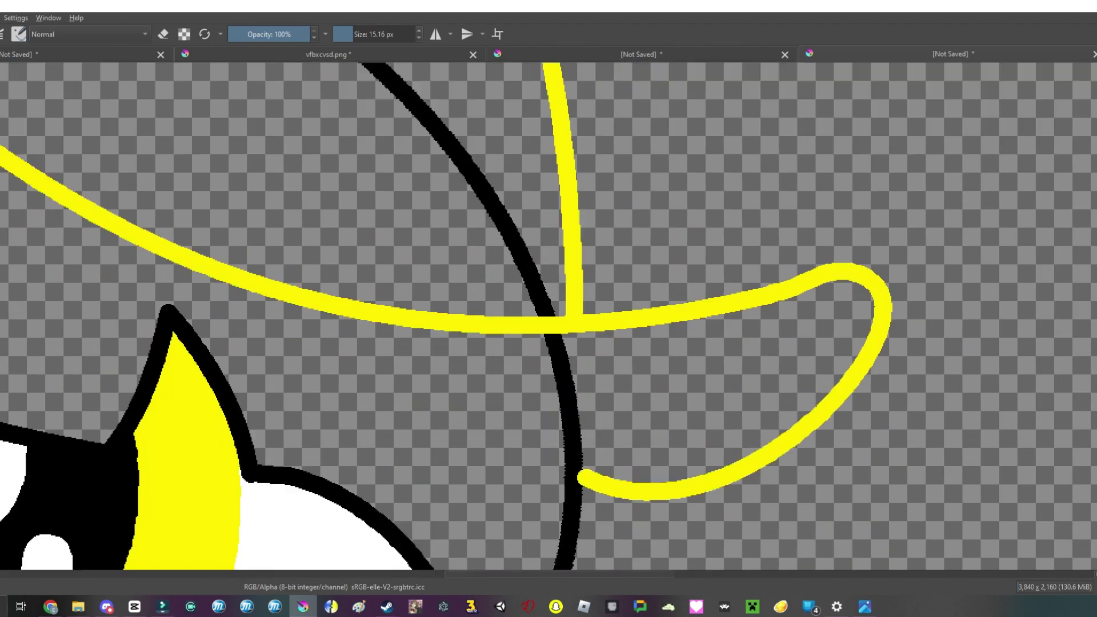
# Step: Rework the yellow dome line where it comes down to meet the cap's bill
pyautogui.scroll(2, 714, 371)
pyautogui.moveTo(580, 285); pyautogui.dragTo(616, 285)
pyautogui.moveTo(432, 296); pyautogui.dragTo(709, 283)
pyautogui.scroll(-5, 549, 314)
pyautogui.hotkey('ctrl', 'z')
pyautogui.scroll(5, 548, 315)
pyautogui.scroll(-5, 549, 314)
pyautogui.scroll(5, 366, 379)
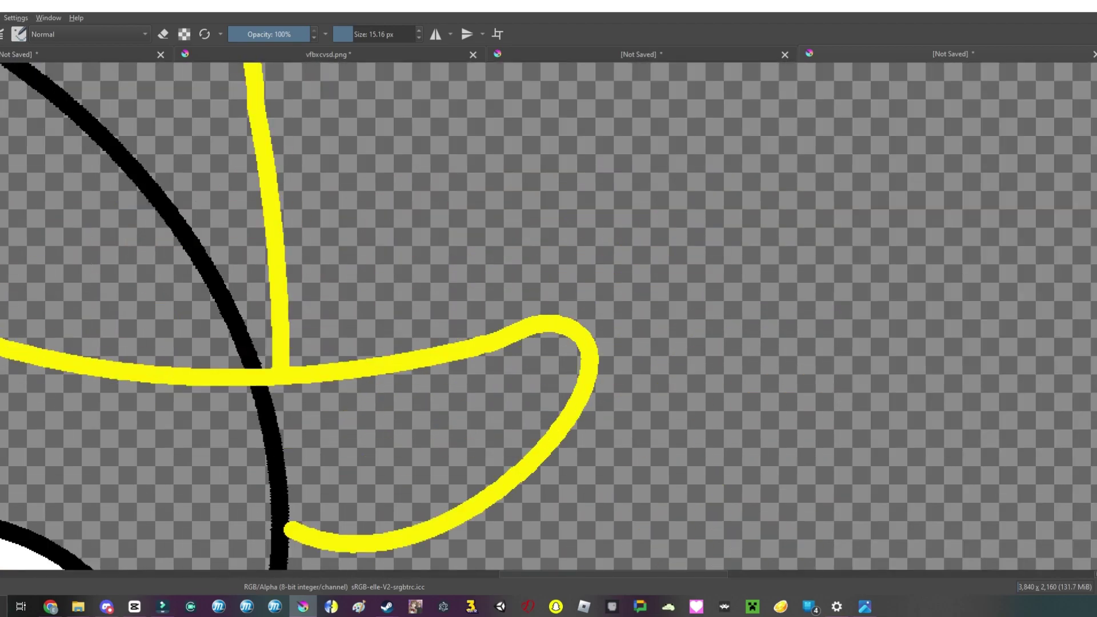
# Step: Add an inner line along the cap's bill and a small double loop at the cap's left end
pyautogui.scroll(-5, 549, 315)
pyautogui.scroll(5, 549, 314)
pyautogui.moveTo(240, 320); pyautogui.dragTo(474, 172)
pyautogui.scroll(-5, 549, 314)
pyautogui.scroll(5, 549, 315)
pyautogui.hotkey('ctrl', 'z')
pyautogui.moveTo(368, 522); pyautogui.dragTo(575, 454)
pyautogui.hotkey('ctrl', 'z')
pyautogui.moveTo(343, 159); pyautogui.dragTo(612, 380)
pyautogui.hotkey('ctrl', 'z')
pyautogui.moveTo(343, 208); pyautogui.dragTo(637, 404)
pyautogui.scroll(-5, 548, 314)
pyautogui.scroll(5, 715, 320)
# Step: Try drawing the first green petals of a flower on the right side of the cap
pyautogui.moveTo(703, 297); pyautogui.dragTo(663, 400)
pyautogui.hotkey('ctrl', 'z')
pyautogui.moveTo(795, 209)
pyautogui.mouseDown()
pyautogui.moveTo(743, 320)
pyautogui.moveTo(914, 285)
pyautogui.mouseUp()
pyautogui.moveTo(789, 338); pyautogui.dragTo(786, 452)
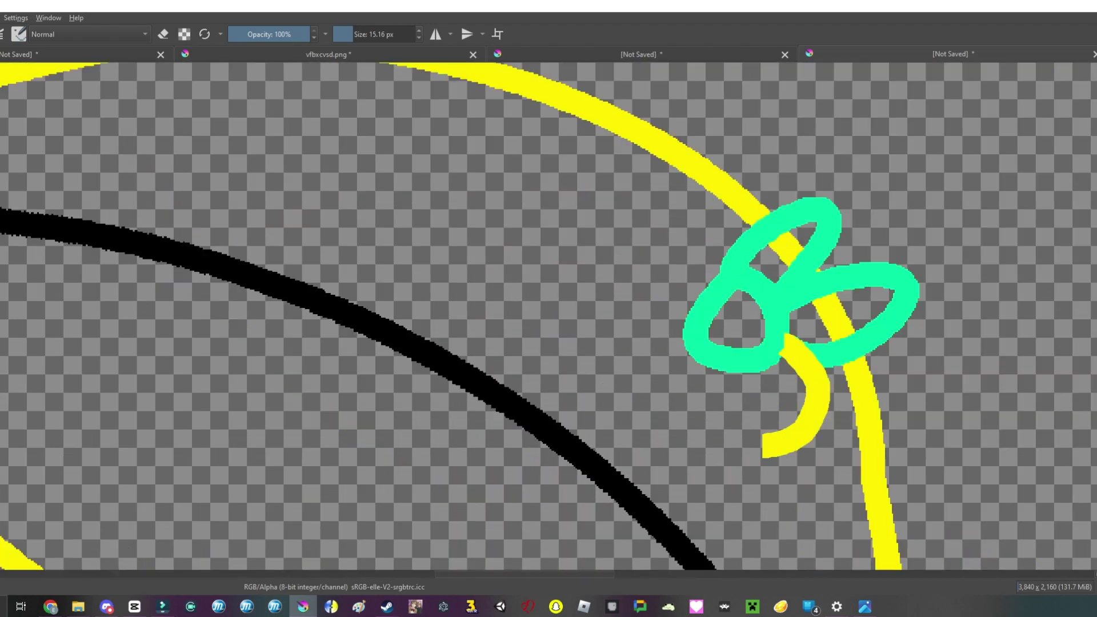
pyautogui.hotkey('ctrl', 'z')
pyautogui.hotkey('ctrl', 'z')
pyautogui.hotkey('ctrl', 'z')
pyautogui.moveTo(703, 235); pyautogui.dragTo(711, 229)
pyautogui.hotkey('ctrl', 'z')
# Step: Draw a green five-petal flower with a round centre near the cap's right edge and select it for transforming
pyautogui.scroll(-5, 549, 315)
pyautogui.scroll(5, 549, 314)
pyautogui.moveTo(488, 198)
pyautogui.mouseDown()
pyautogui.moveTo(455, 217)
pyautogui.moveTo(483, 325)
pyautogui.moveTo(497, 200)
pyautogui.moveTo(538, 269)
pyautogui.moveTo(523, 351)
pyautogui.mouseUp()
pyautogui.hotkey('ctrl', 'z')
pyautogui.moveTo(412, 240); pyautogui.dragTo(354, 320)
pyautogui.hotkey('ctrl', 'z')
pyautogui.moveTo(400, 171); pyautogui.dragTo(435, 241)
pyautogui.scroll(-6, 549, 314)
pyautogui.hotkey('ctrl', 't')
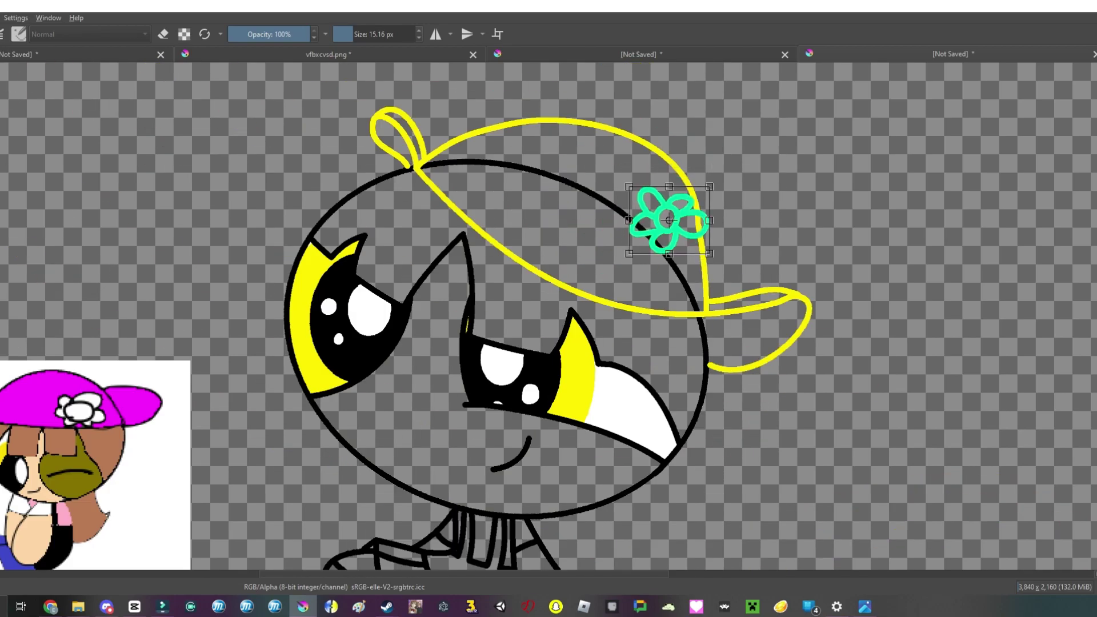
# Step: Try filling the inside of the cap with black around the flower
pyautogui.click(549, 172)
pyautogui.scroll(6, 669, 220)
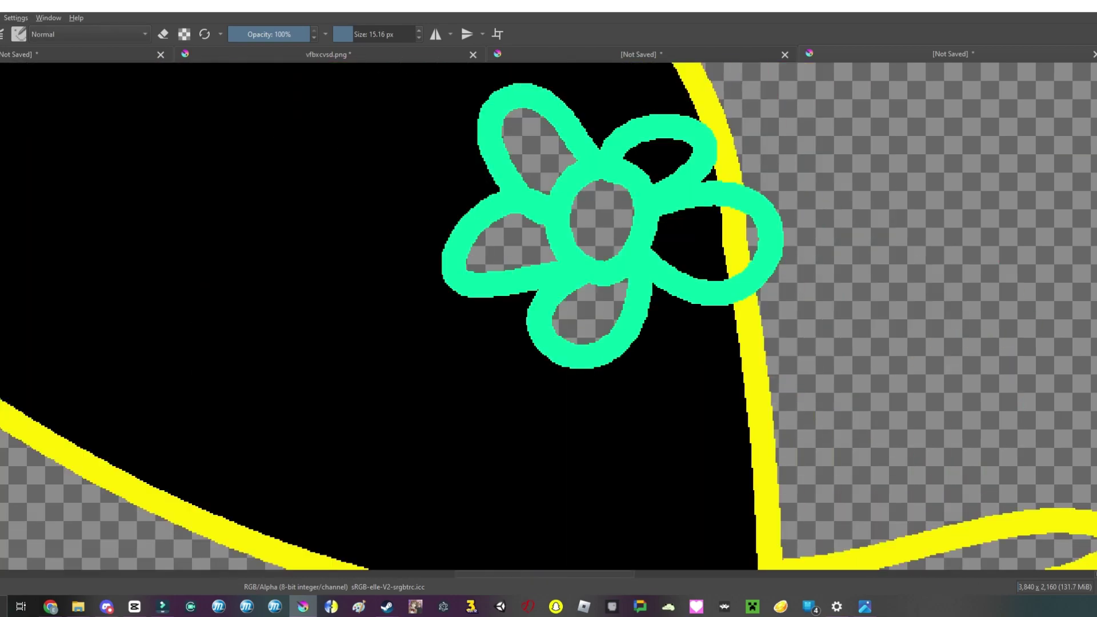
pyautogui.scroll(-6, 669, 220)
pyautogui.scroll(3, 669, 220)
pyautogui.hotkey('ctrl', 'z')
# Step: Remove the head outline inside the cap and recolour the cap and flower lines black
pyautogui.scroll(3, 680, 285)
pyautogui.hotkey('ctrl', 'z')
pyautogui.scroll(4, 680, 285)
pyautogui.scroll(-6, 680, 285)
pyautogui.scroll(2, 680, 286)
pyautogui.hotkey('ctrl', 'z')
pyautogui.scroll(2, 681, 286)
pyautogui.hotkey('ctrl', 'z')
pyautogui.scroll(-6, 680, 286)
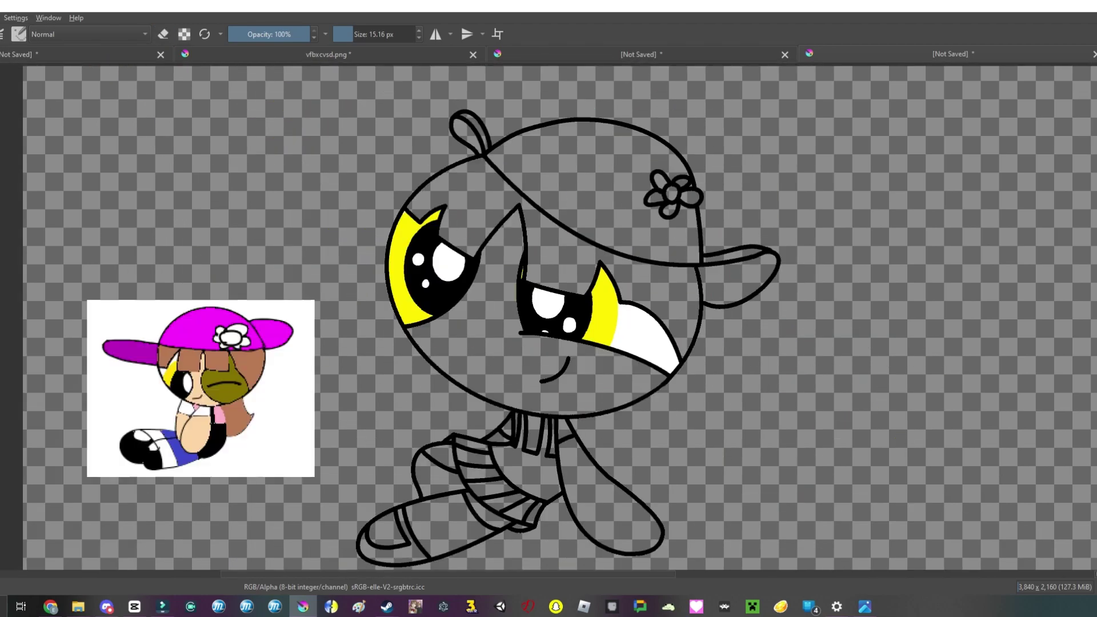
# Step: Draw the inner edge of the long hair in green from the head's right side down over the arm with jagged notches
pyautogui.scroll(2, 680, 286)
pyautogui.scroll(3, 662, 324)
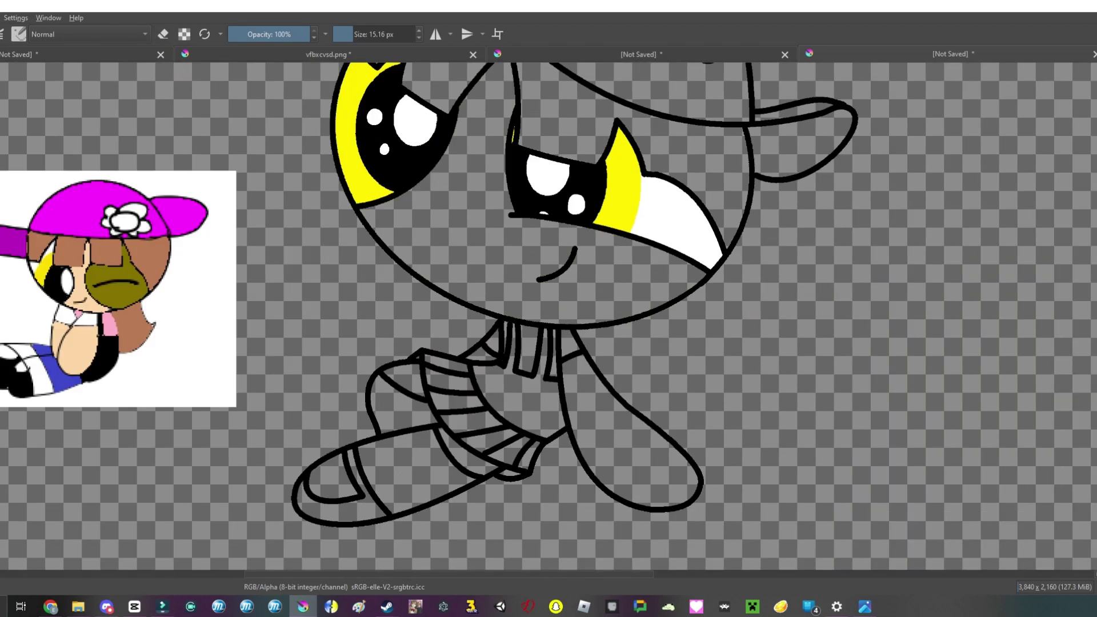
pyautogui.scroll(2, 709, 297)
pyautogui.scroll(-2, 709, 297)
pyautogui.moveTo(709, 298)
pyautogui.mouseDown()
pyautogui.moveTo(723, 383)
pyautogui.moveTo(675, 416)
pyautogui.moveTo(742, 481)
pyautogui.moveTo(626, 243)
pyautogui.moveTo(522, 500)
pyautogui.moveTo(577, 361)
pyautogui.mouseUp()
pyautogui.scroll(3, 703, 373)
pyautogui.scroll(-5, 523, 569)
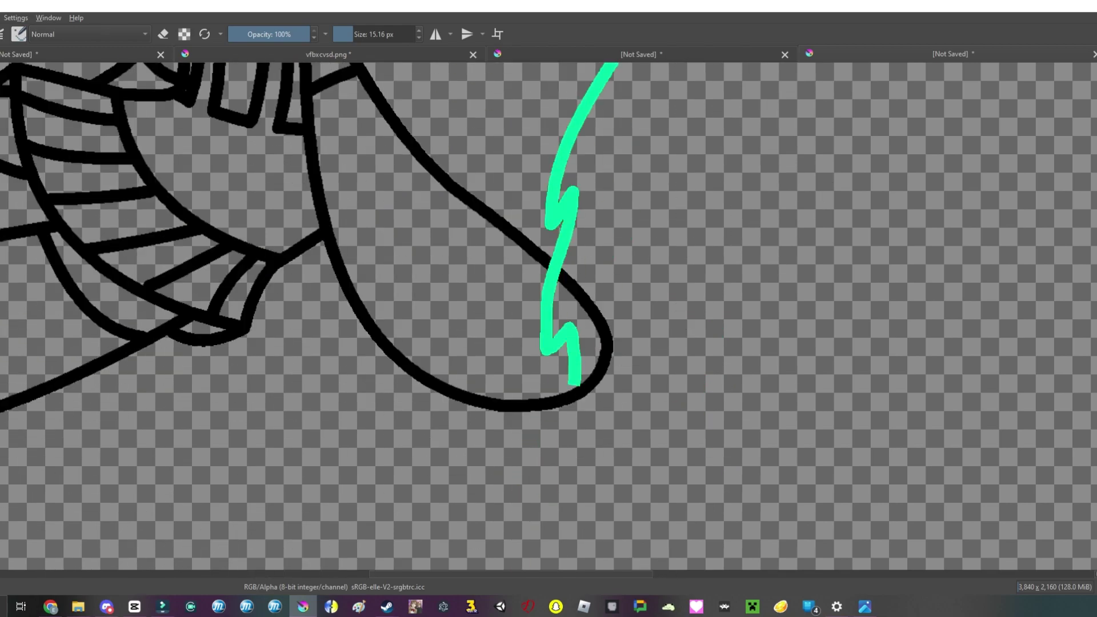
# Step: Draw curled green hair ends beside the hand and a straight cyan guide line beneath the character
pyautogui.scroll(-3, 657, 411)
pyautogui.scroll(3, 657, 412)
pyautogui.moveTo(658, 412)
pyautogui.mouseDown()
pyautogui.moveTo(710, 454)
pyautogui.moveTo(880, 394)
pyautogui.mouseUp()
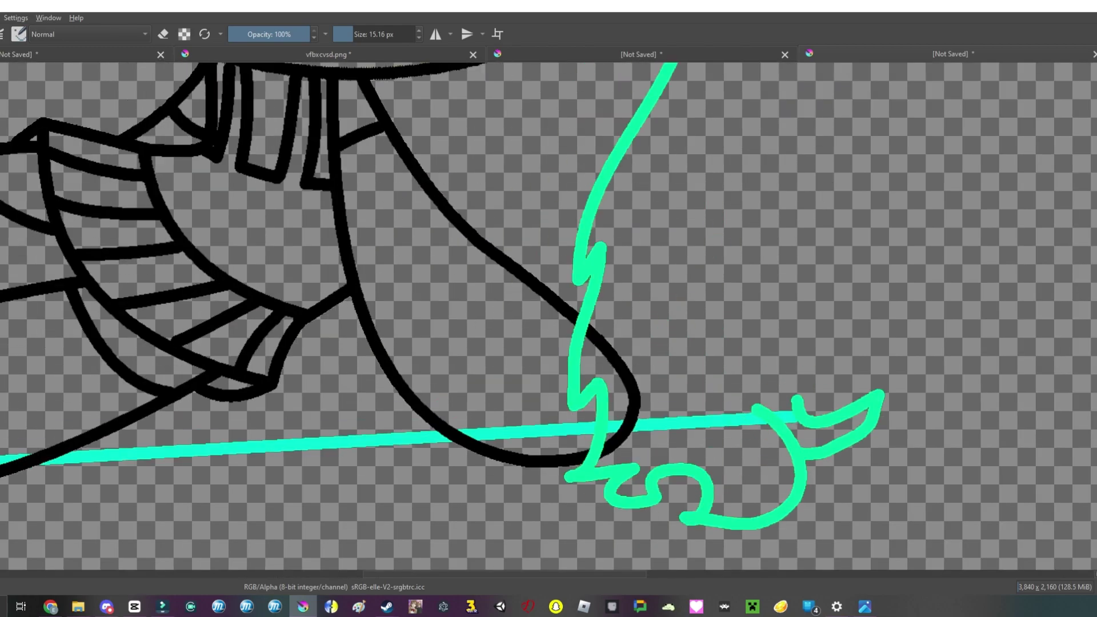
# Step: Draw the hair's outer edge in green from under the cap's brim down towards the curled ends
pyautogui.scroll(-3, 549, 314)
pyautogui.scroll(2, 549, 314)
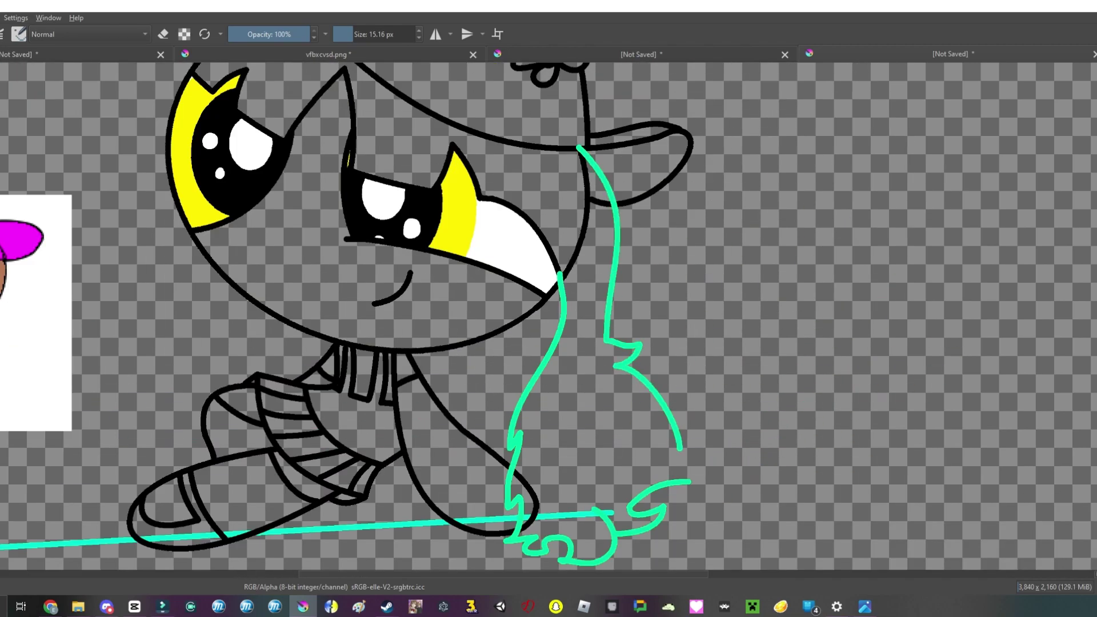
pyautogui.scroll(-2, 549, 314)
pyautogui.moveTo(577, 100); pyautogui.dragTo(680, 411)
pyautogui.scroll(-3, 549, 315)
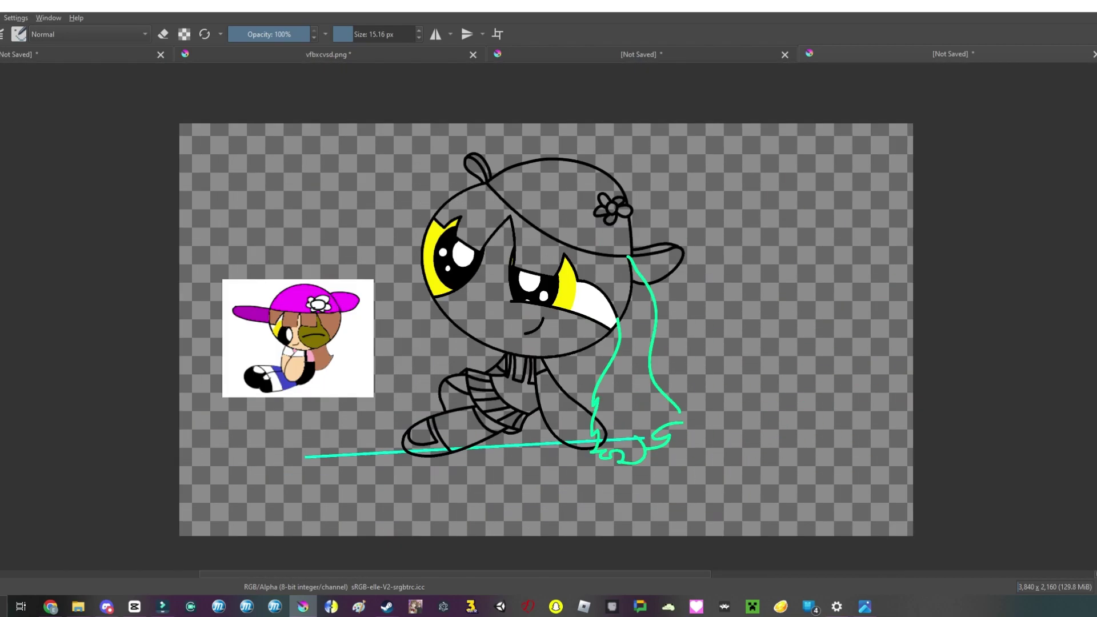
# Step: Connect the hair's outer edge to the curled ends with jagged tips and erase the overlapping stroke parts
pyautogui.scroll(5, 641, 452)
pyautogui.press('e')
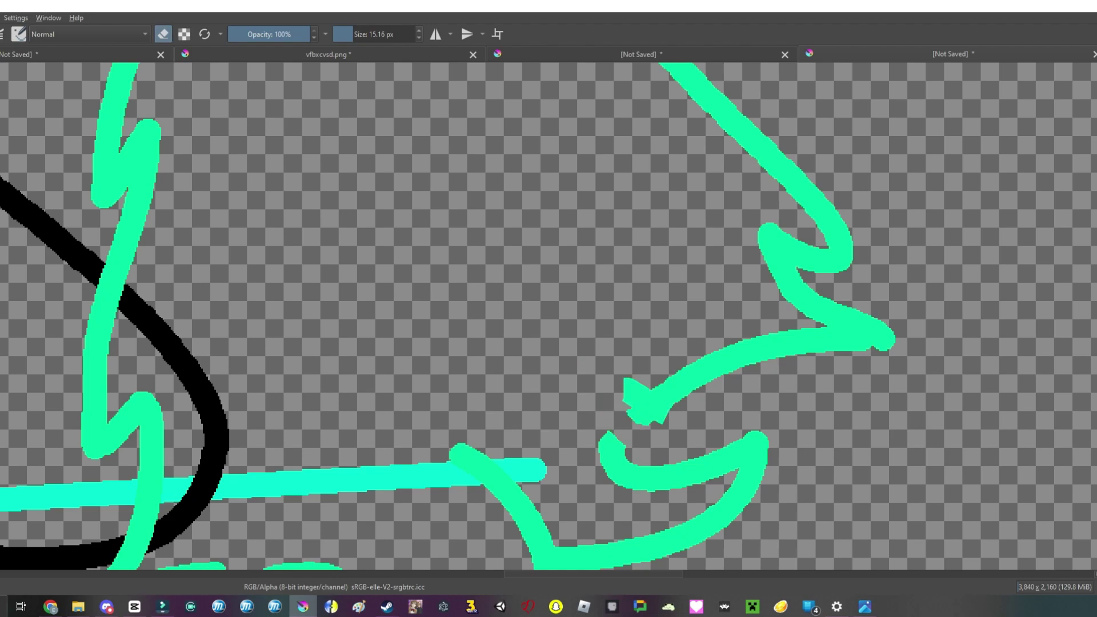
pyautogui.scroll(2, 549, 315)
pyautogui.scroll(-5, 549, 315)
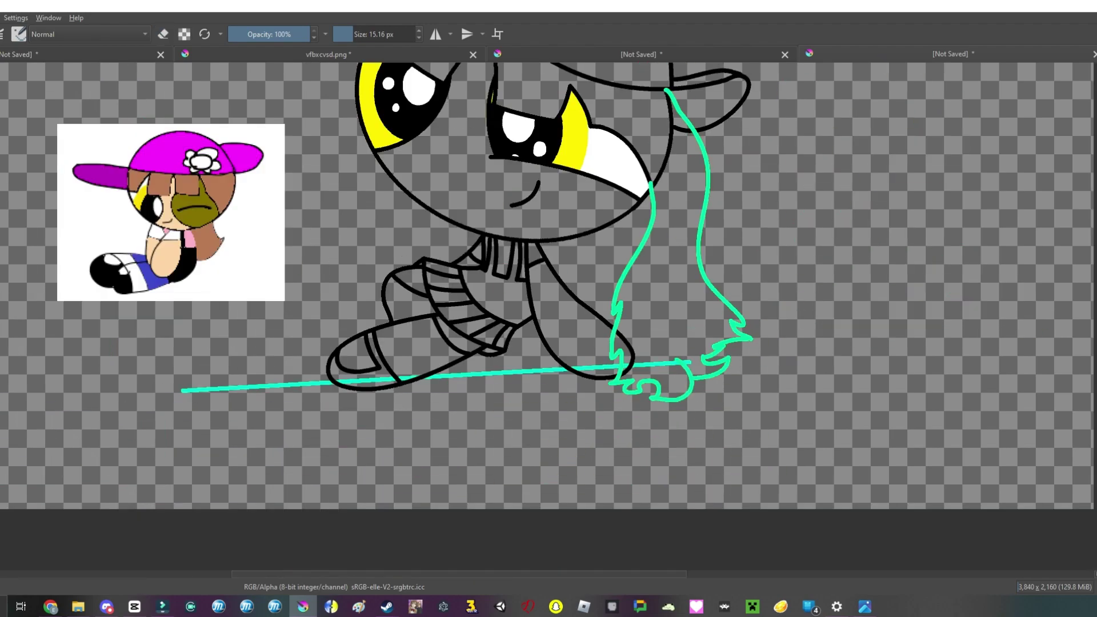
# Step: Draw a green hair strand from the left cheek to the shoe and a curved hair edge below the skirt
pyautogui.scroll(1, 549, 314)
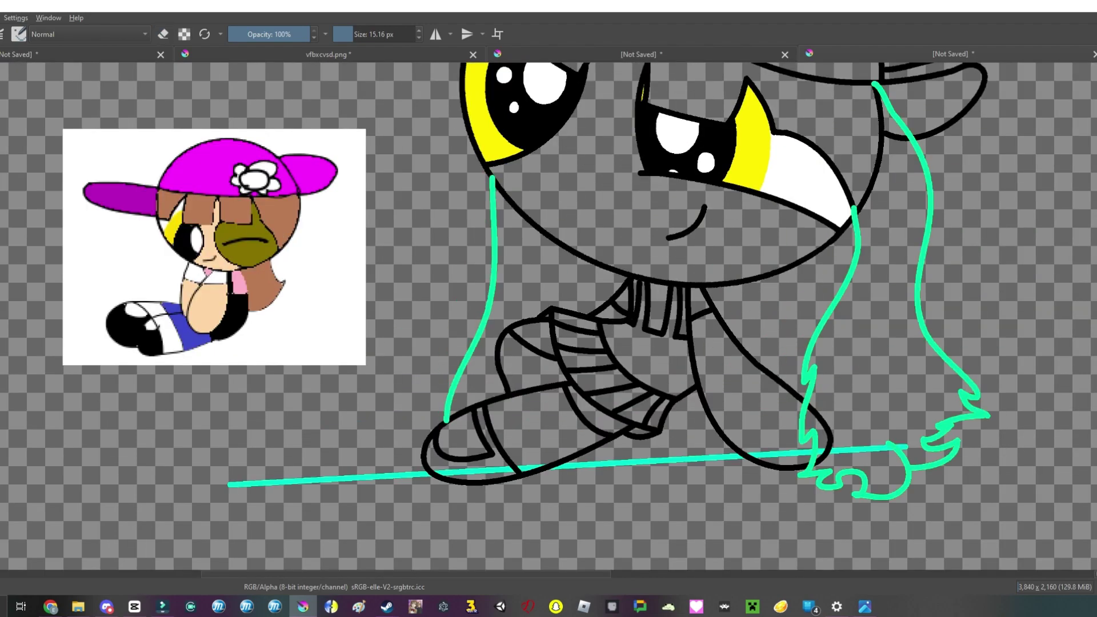
pyautogui.scroll(2, 549, 314)
pyautogui.moveTo(614, 439); pyautogui.dragTo(735, 455)
pyautogui.scroll(-4, 549, 314)
pyautogui.scroll(1, 549, 314)
# Step: Erase the straight guide line and the outlines overlapping the hair, and recolour the green hair lines black
pyautogui.press('e')
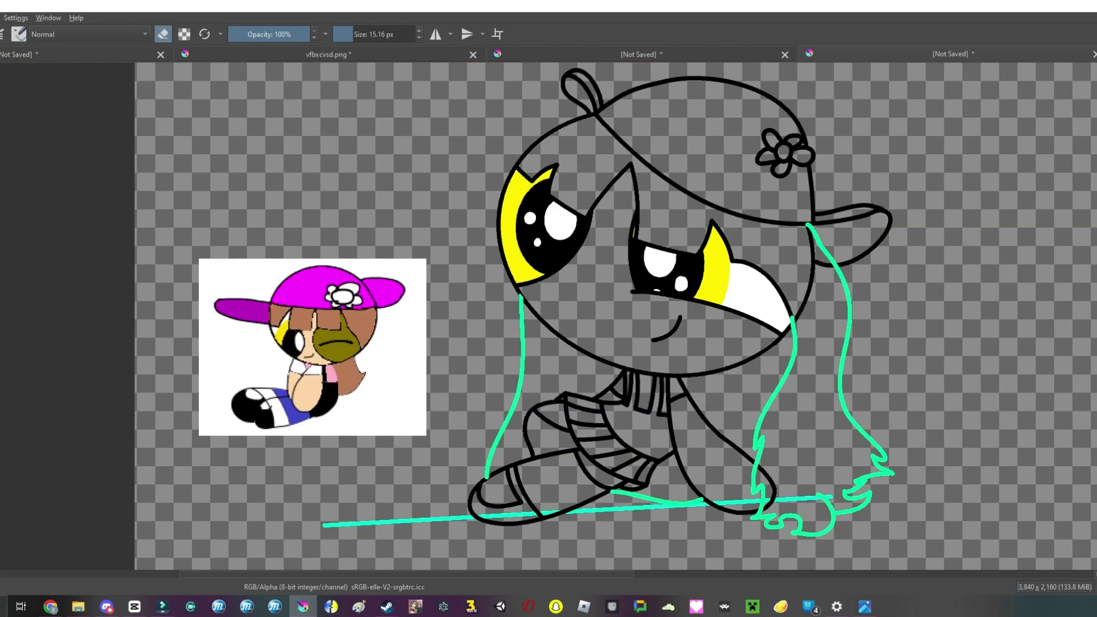
pyautogui.press('e')
pyautogui.scroll(5, 549, 315)
pyautogui.scroll(-4, 549, 314)
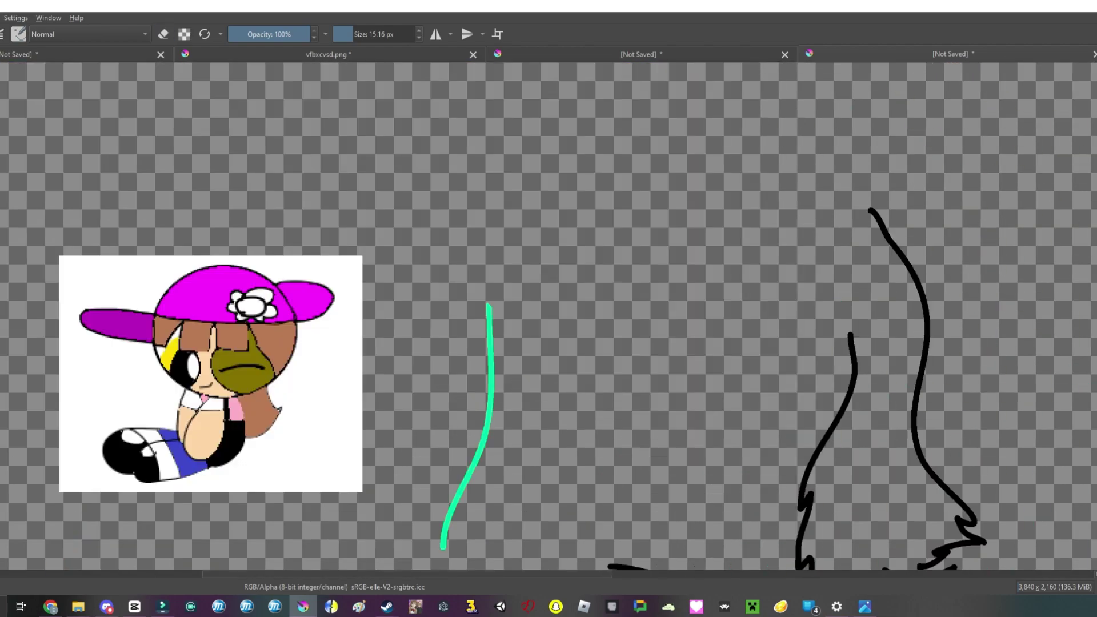
pyautogui.scroll(-1, 549, 314)
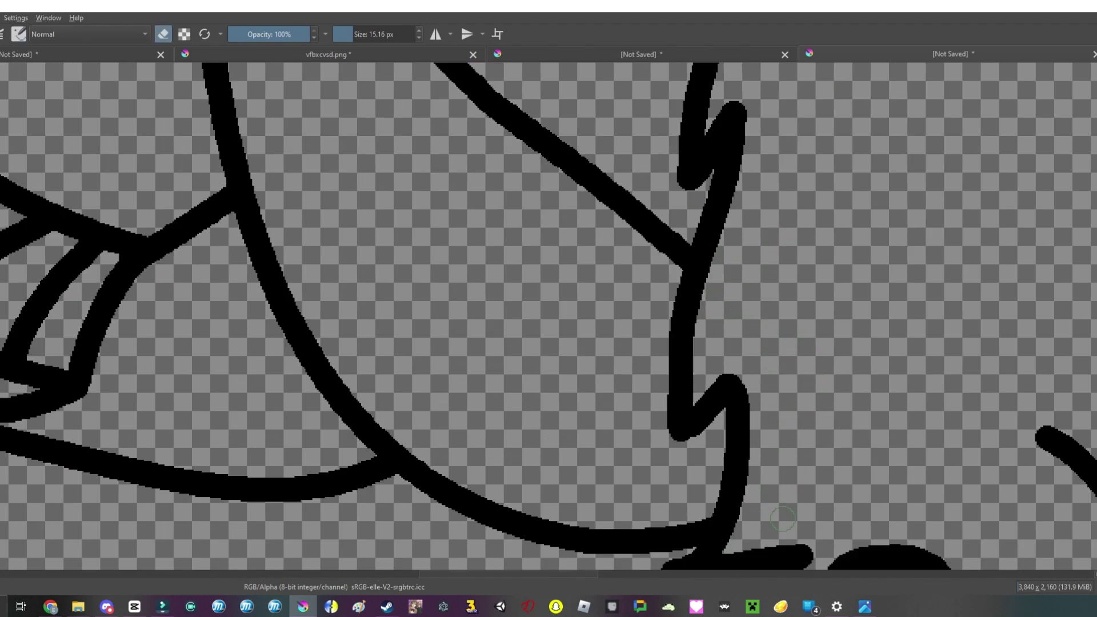
pyautogui.scroll(-10, 783, 503)
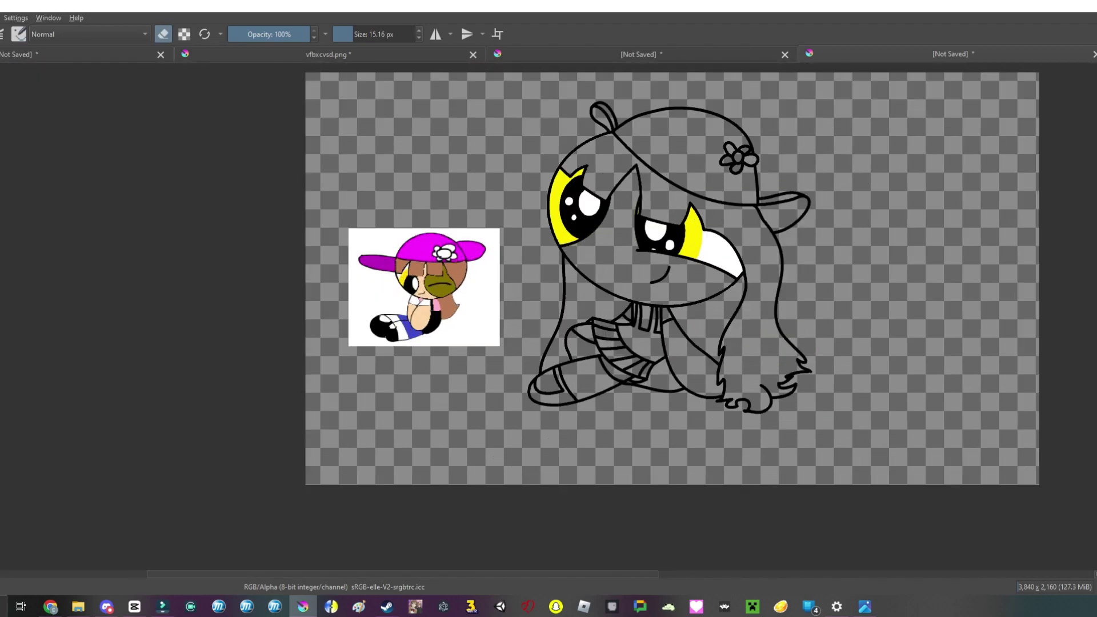
# Step: Draw an additional green hair strand from the right eye down to the hair's jagged inner edge
pyautogui.press('e')
pyautogui.scroll(4, 727, 261)
pyautogui.doubleClick(657, 428)
pyautogui.scroll(-3, 629, 285)
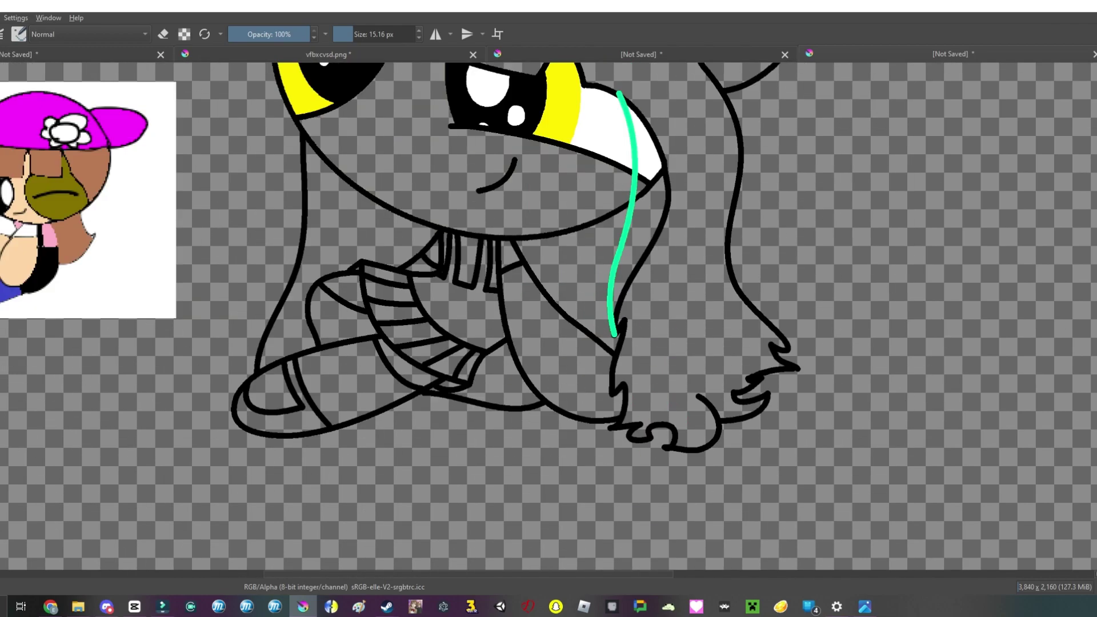
# Step: Fit the green strand to the right eye's edge, erase the eye outline overlapping it, and recolour the strand black
pyautogui.scroll(8, 571, 229)
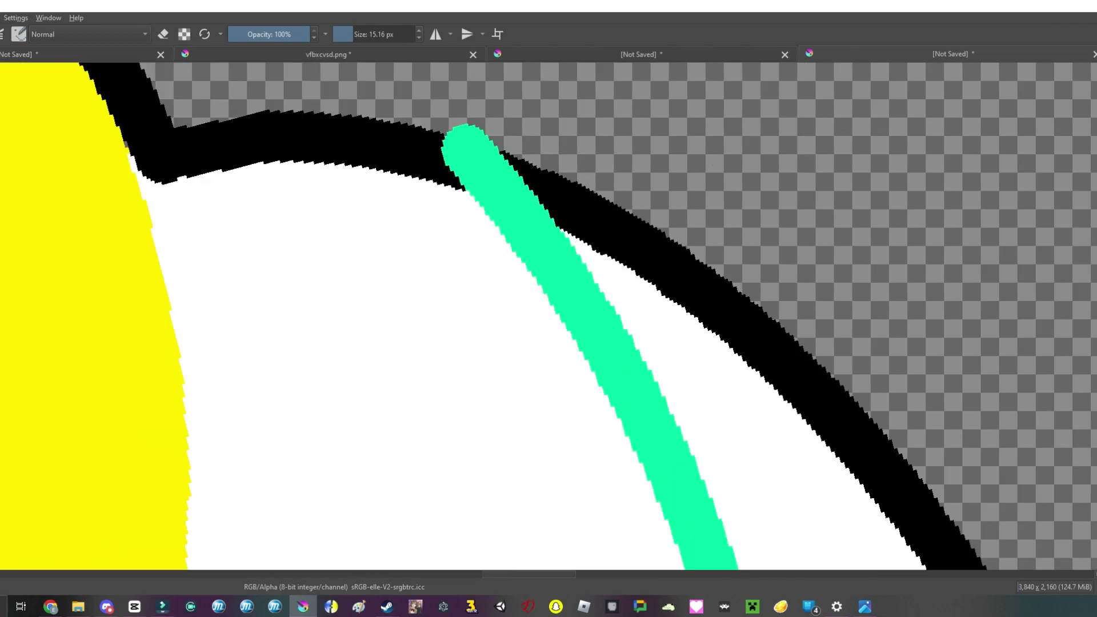
pyautogui.rightClick(600, 233)
pyautogui.scroll(-8, 600, 233)
pyautogui.scroll(8, 649, 237)
pyautogui.press('e')
pyautogui.scroll(3, 649, 236)
pyautogui.press('e')
pyautogui.moveTo(625, 392); pyautogui.dragTo(661, 355)
pyautogui.press('e')
pyautogui.scroll(-5, 661, 355)
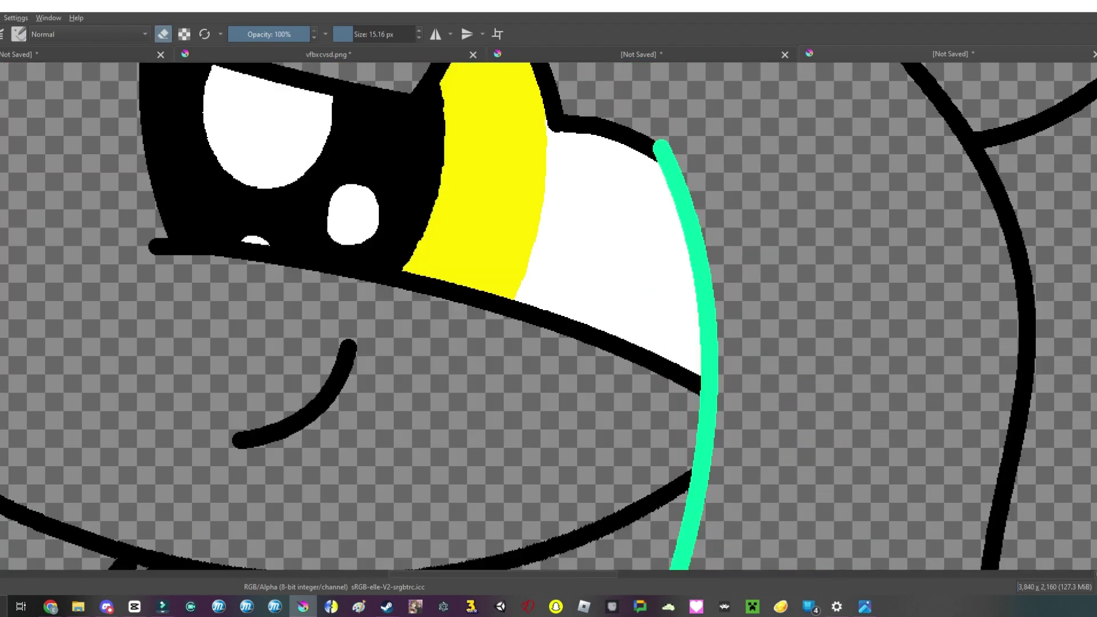
pyautogui.press('e')
pyautogui.scroll(-6, 657, 315)
pyautogui.scroll(3, 657, 314)
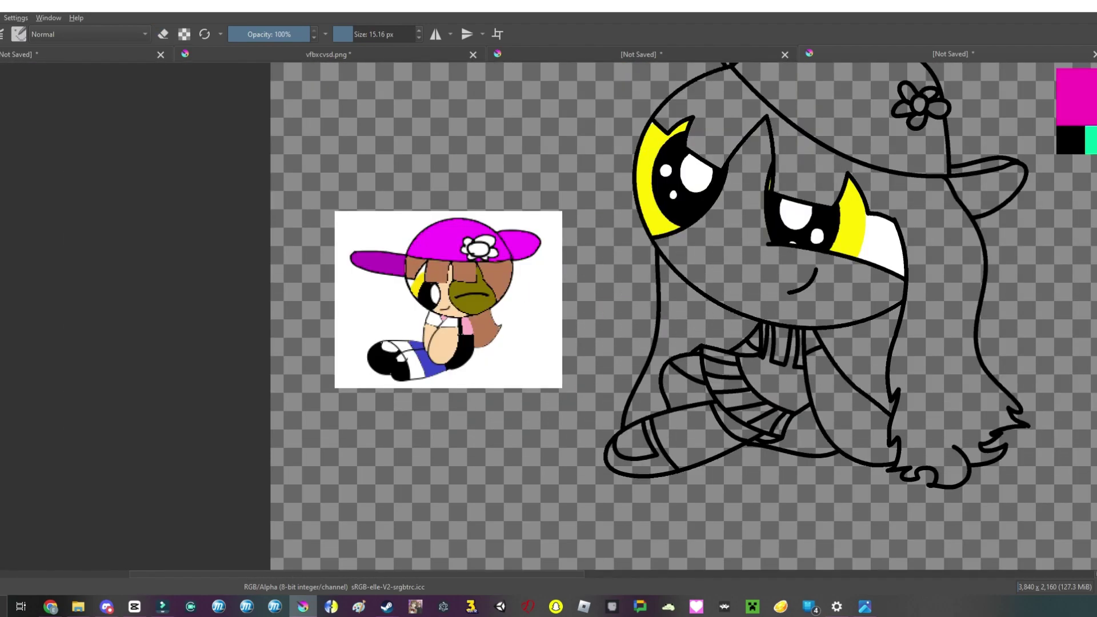
# Step: Fill the cap's crown with pink, its brim pieces with pink and dark magenta, and its flower with bright green
pyautogui.scroll(4, 1000, 51)
pyautogui.scroll(-2, 948, 251)
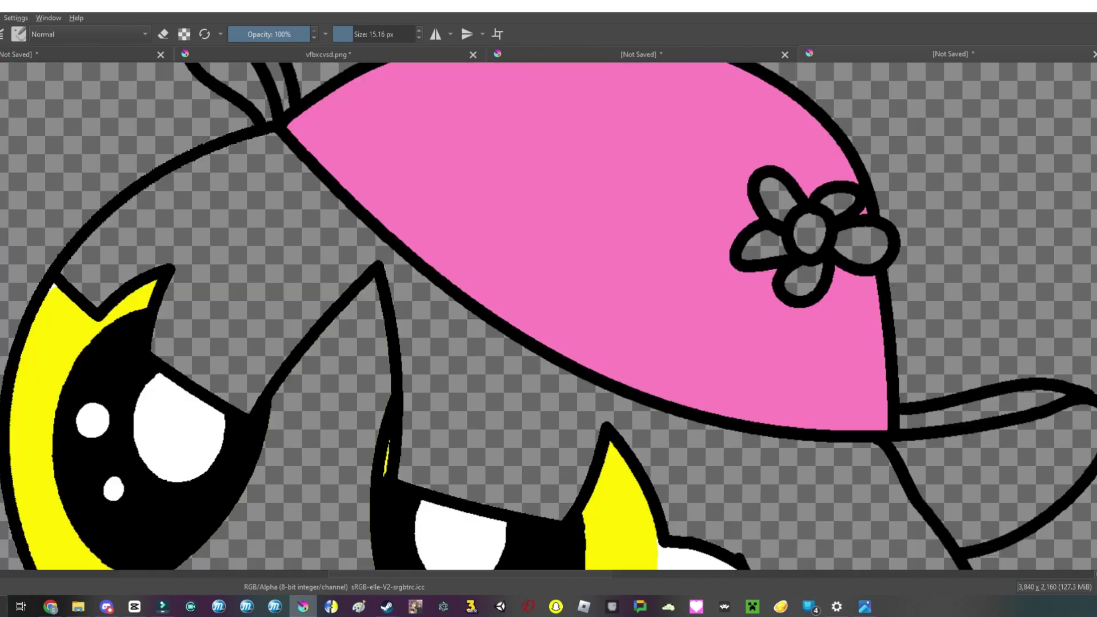
pyautogui.scroll(2, 629, 286)
pyautogui.scroll(-2, 857, 331)
pyautogui.scroll(3, 857, 331)
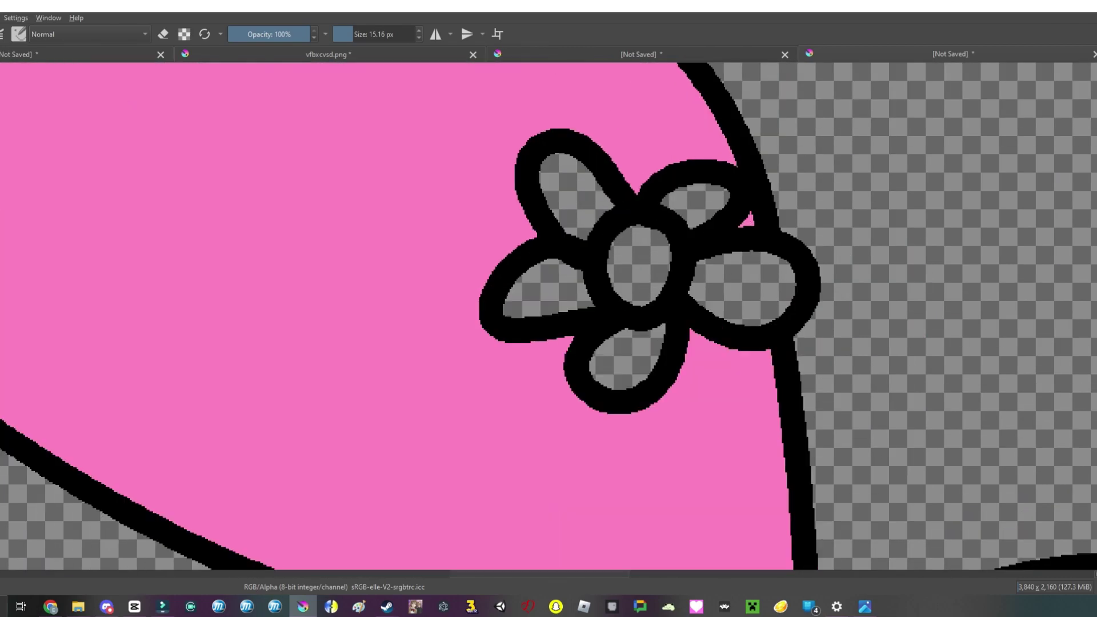
pyautogui.scroll(-3, 857, 331)
# Step: Fill the front hair and the hair hanging beside the body with brown
pyautogui.scroll(3, 857, 332)
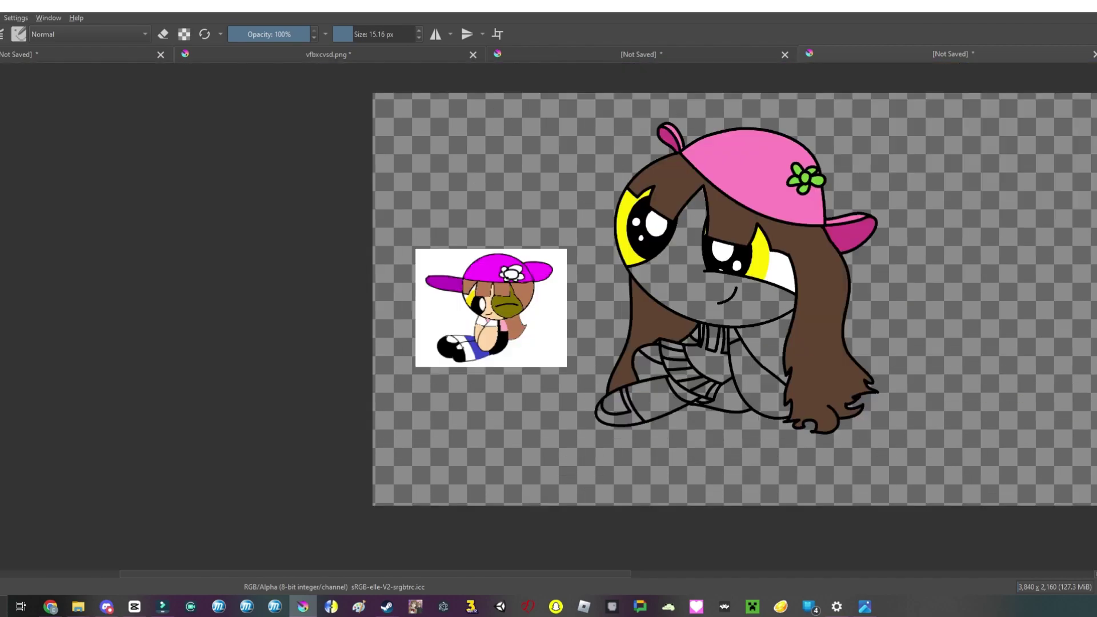
pyautogui.scroll(3, 629, 314)
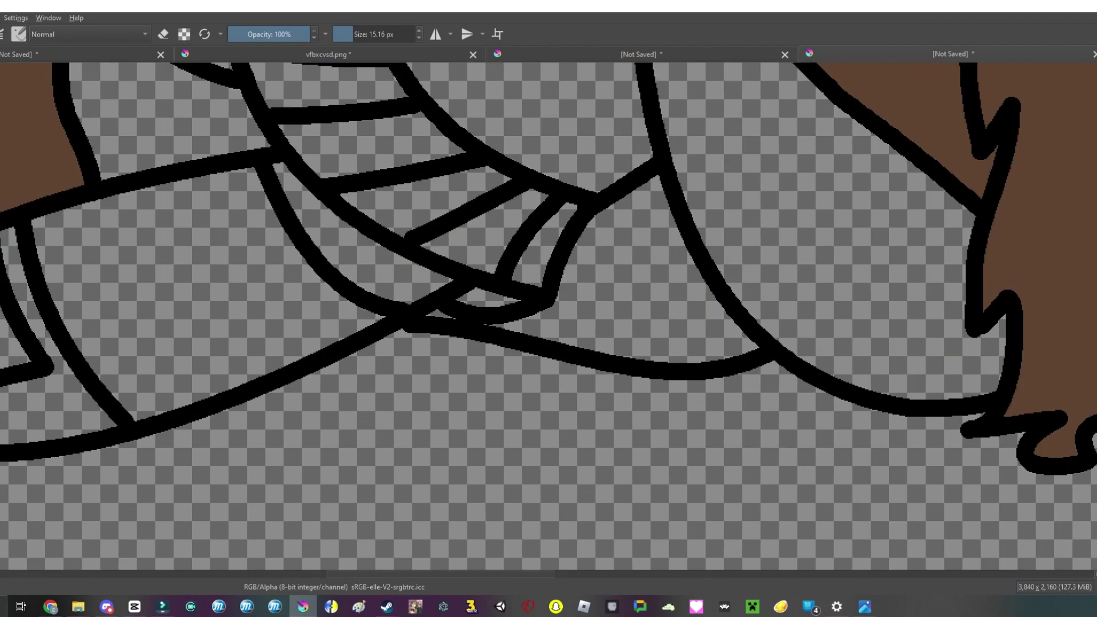
pyautogui.scroll(-2, 629, 314)
pyautogui.scroll(2, 628, 315)
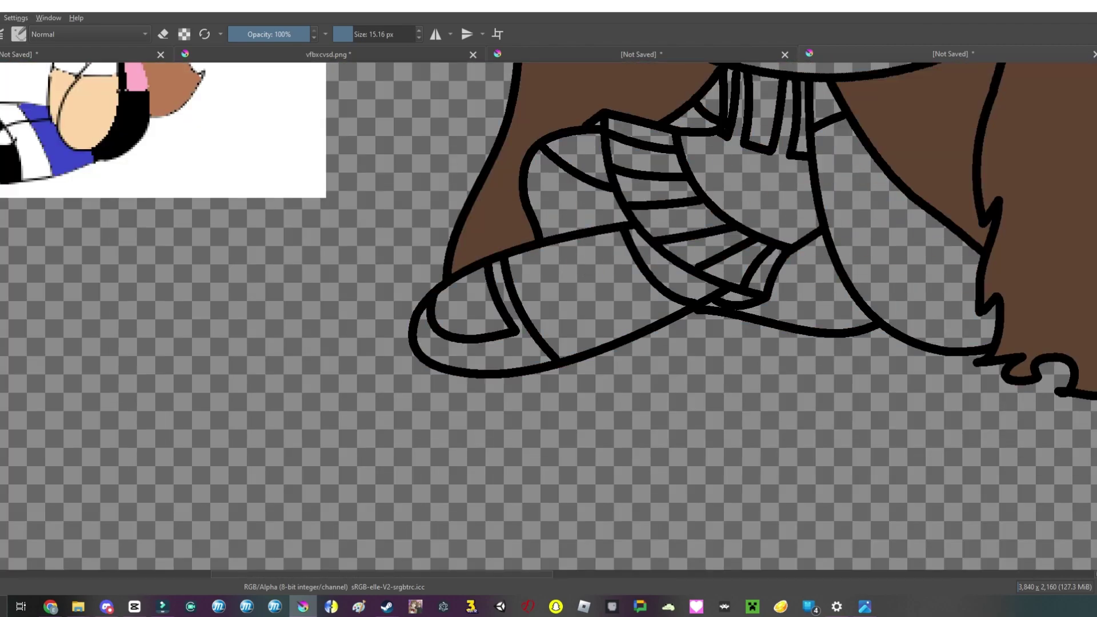
# Step: Fill the hair behind the body, including the area below the skirt, with a darker brown
pyautogui.scroll(-5, 549, 314)
pyautogui.scroll(8, 548, 314)
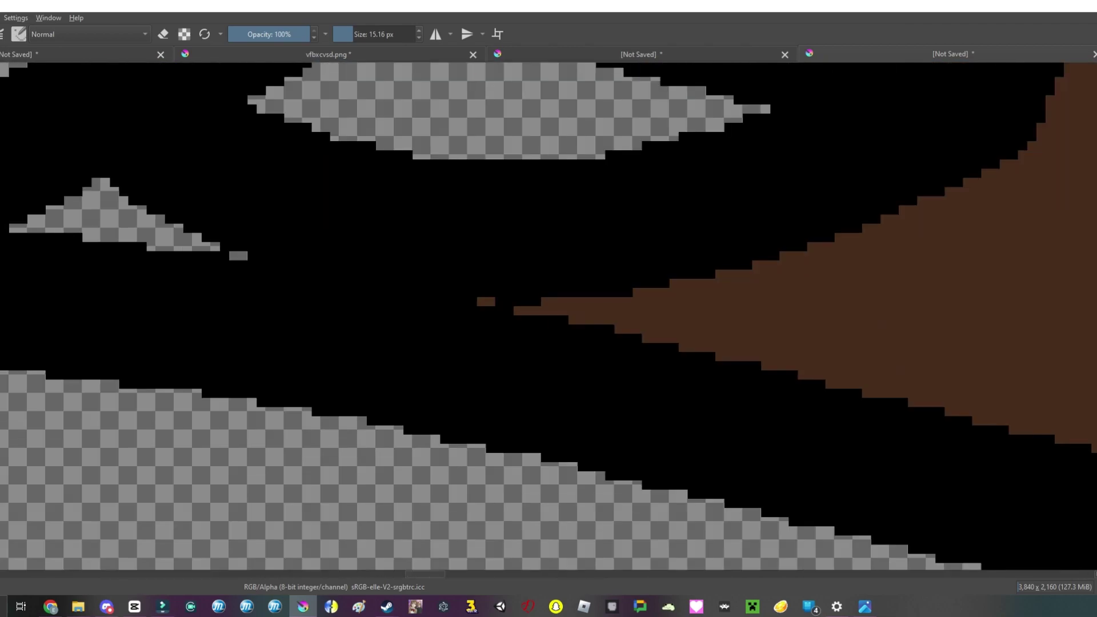
pyautogui.scroll(-10, 549, 314)
pyautogui.scroll(6, 555, 241)
pyautogui.scroll(-1, 554, 240)
pyautogui.hscroll(5, 548, 315)
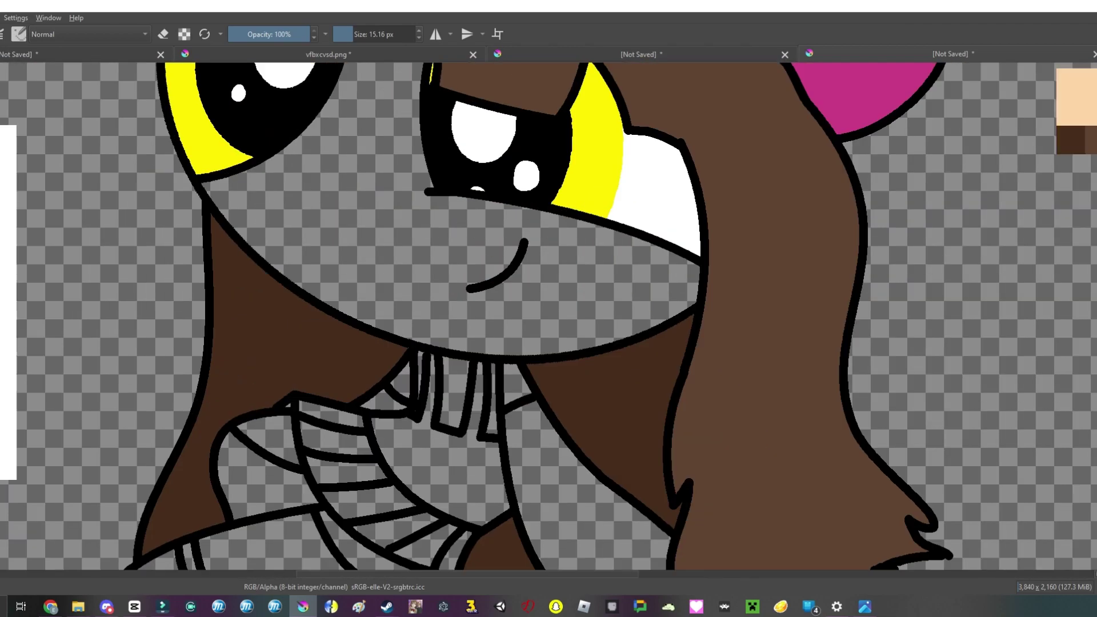
# Step: Fill the face and both arms with a peach skin colour
pyautogui.scroll(-5, 549, 315)
pyautogui.scroll(6, 549, 314)
pyautogui.scroll(-5, 549, 315)
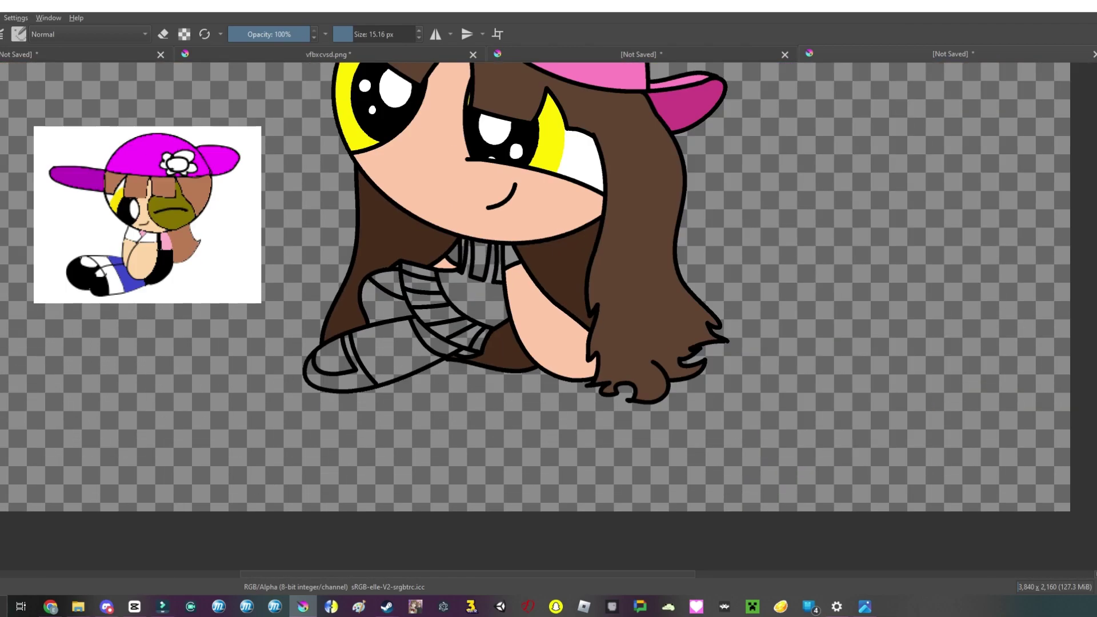
pyautogui.scroll(6, 549, 314)
pyautogui.scroll(-5, 549, 314)
pyautogui.hotkey('alt', 'Tab')
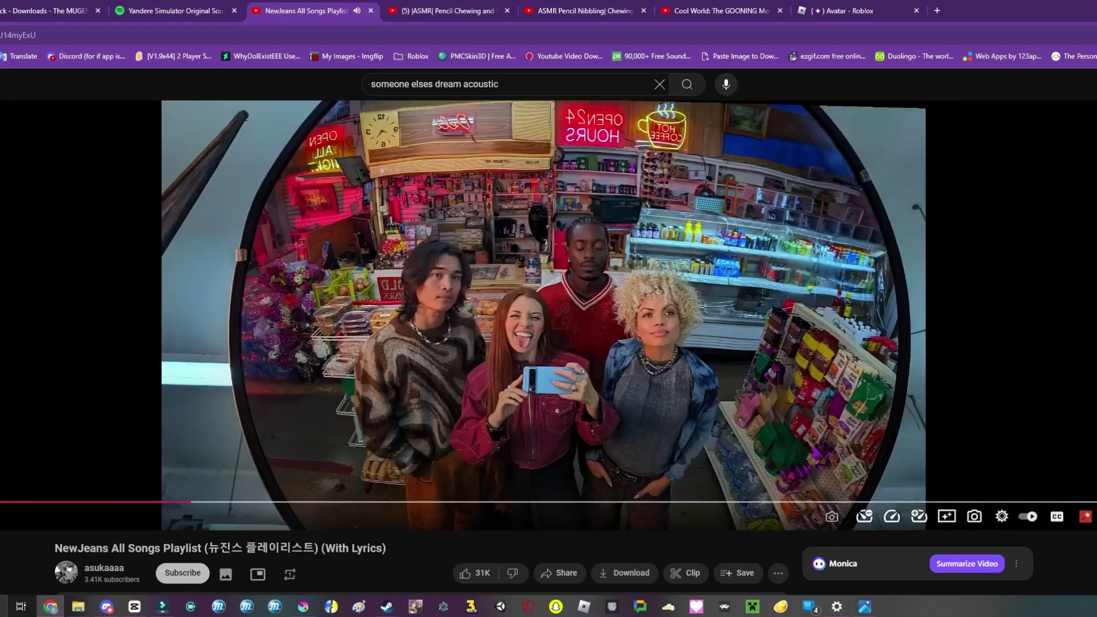
pyautogui.hotkey('alt', 'Tab')
# Step: Fill the overall top and its straps with dark grey and the shirt sections with light pinks
pyautogui.scroll(10, 549, 315)
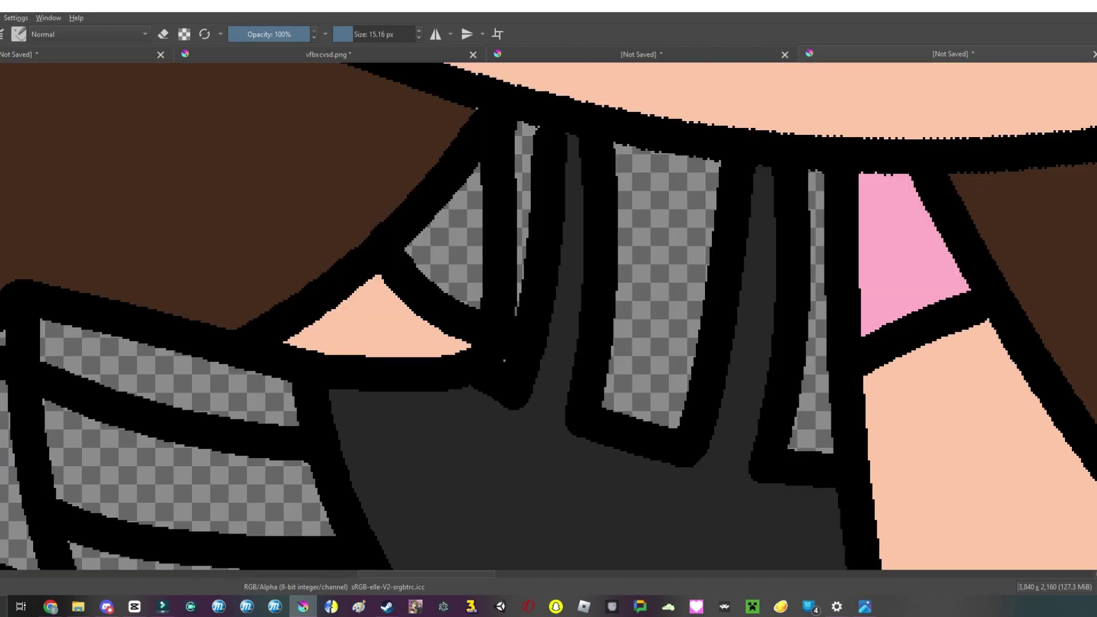
pyautogui.scroll(-10, 548, 315)
pyautogui.scroll(-5, 549, 315)
pyautogui.scroll(2, 549, 314)
# Step: Fill the skirt's pleats with blue and the small underside pieces with a darker blue
pyautogui.scroll(3, 548, 315)
pyautogui.scroll(4, 548, 315)
pyautogui.scroll(-4, 549, 314)
pyautogui.scroll(5, 548, 314)
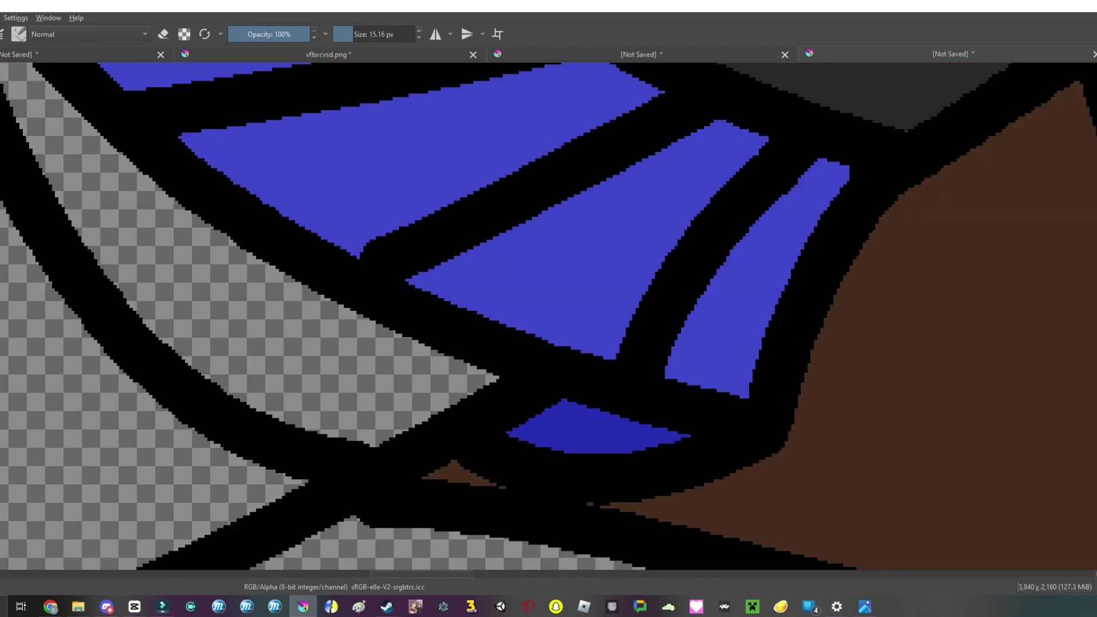
pyautogui.scroll(-6, 549, 314)
pyautogui.scroll(3, 548, 314)
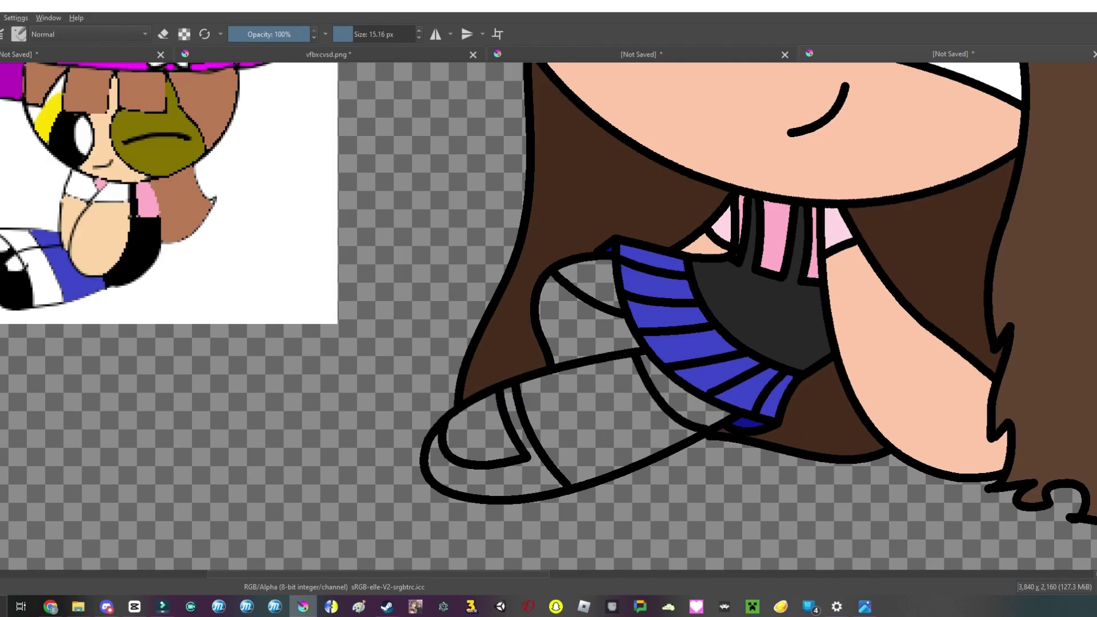
# Step: Fill the socks and the shoe's opening with white, and the remaining areas under the skirt with dark blue
pyautogui.scroll(2, 549, 314)
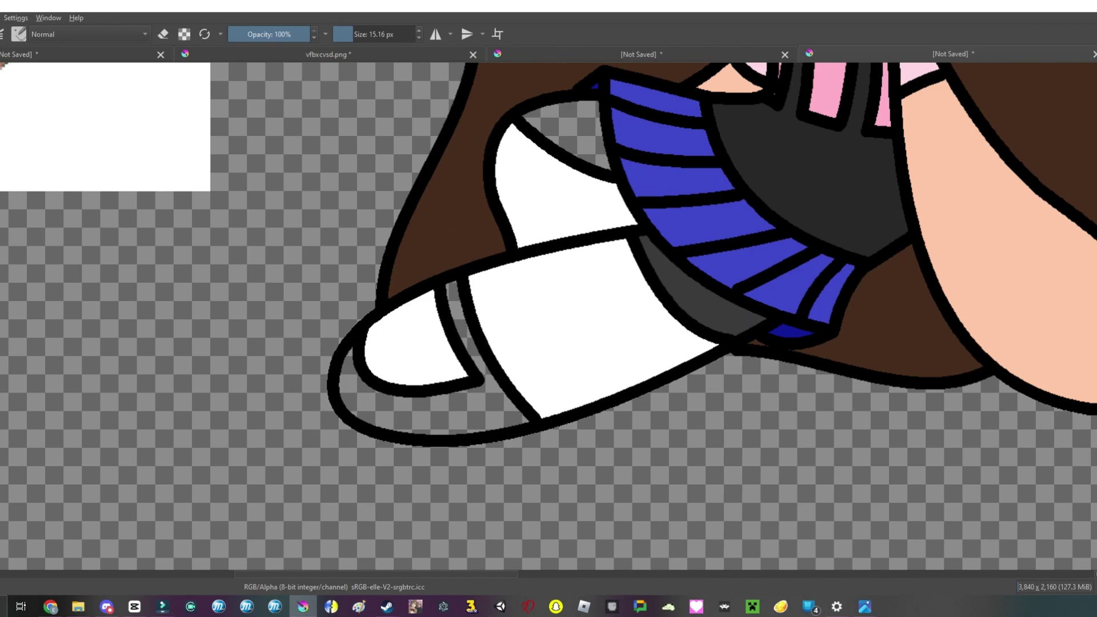
pyautogui.scroll(-4, 549, 315)
pyautogui.scroll(8, 549, 314)
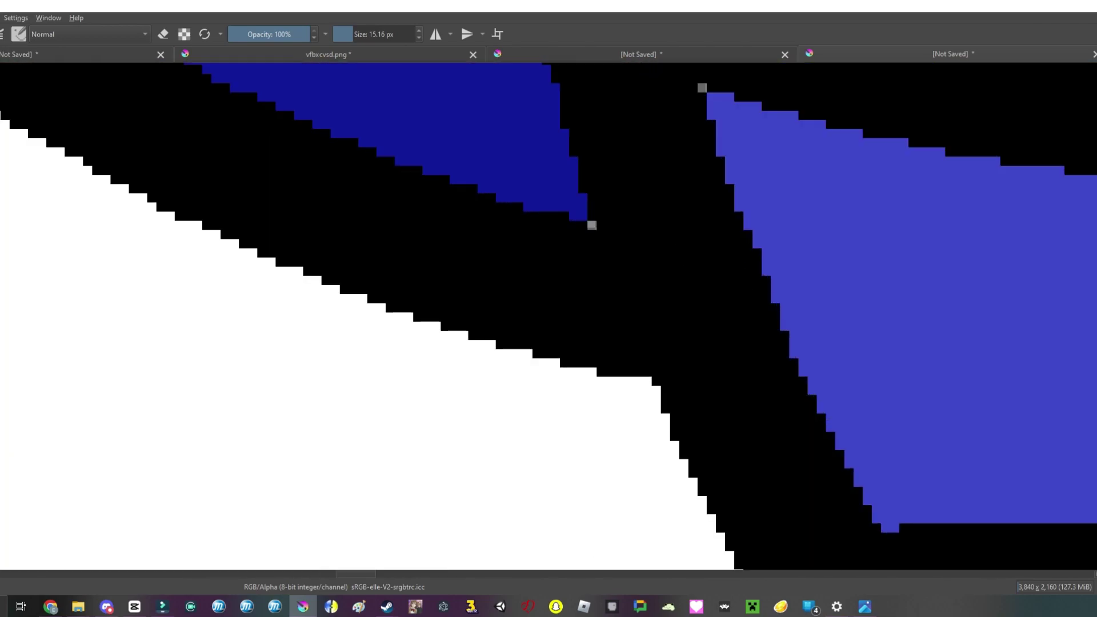
pyautogui.scroll(2, 549, 315)
pyautogui.scroll(-5, 549, 315)
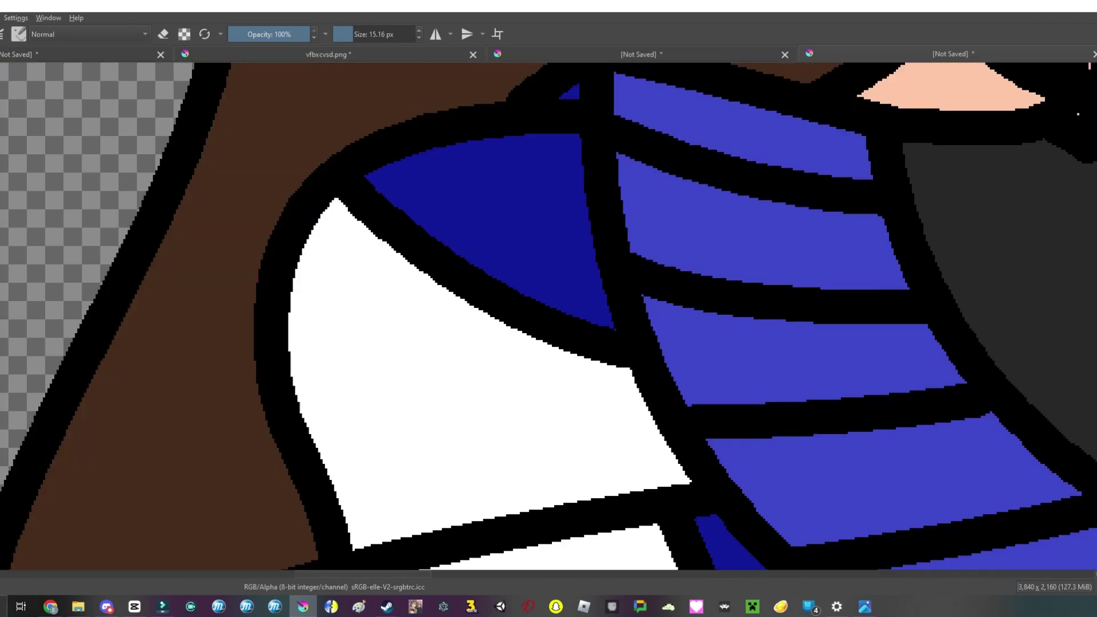
# Step: Fill the shoe's sole and strap area with bright green
pyautogui.scroll(-6, 549, 314)
pyautogui.scroll(2, 549, 315)
pyautogui.scroll(-2, 548, 315)
pyautogui.scroll(2, 548, 314)
pyautogui.scroll(-4, 549, 314)
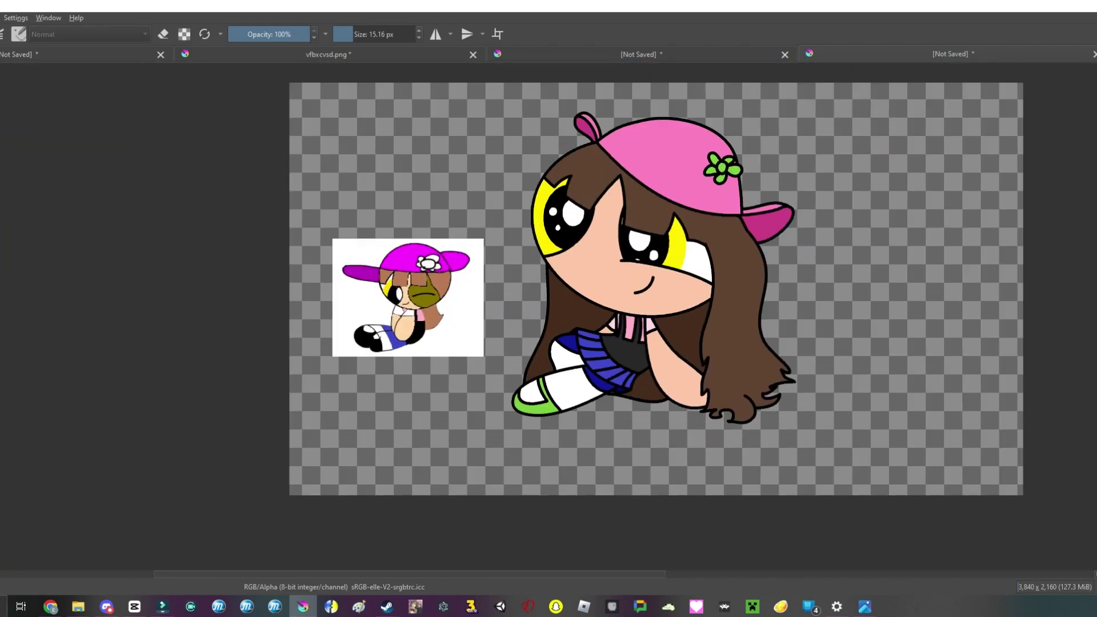
# Step: Select the brown front hair area and set the brush size to 144.28 px
pyautogui.scroll(3, 549, 314)
pyautogui.scroll(-3, 549, 314)
pyautogui.scroll(4, 548, 314)
pyautogui.scroll(-5, 549, 314)
pyautogui.scroll(1, 549, 315)
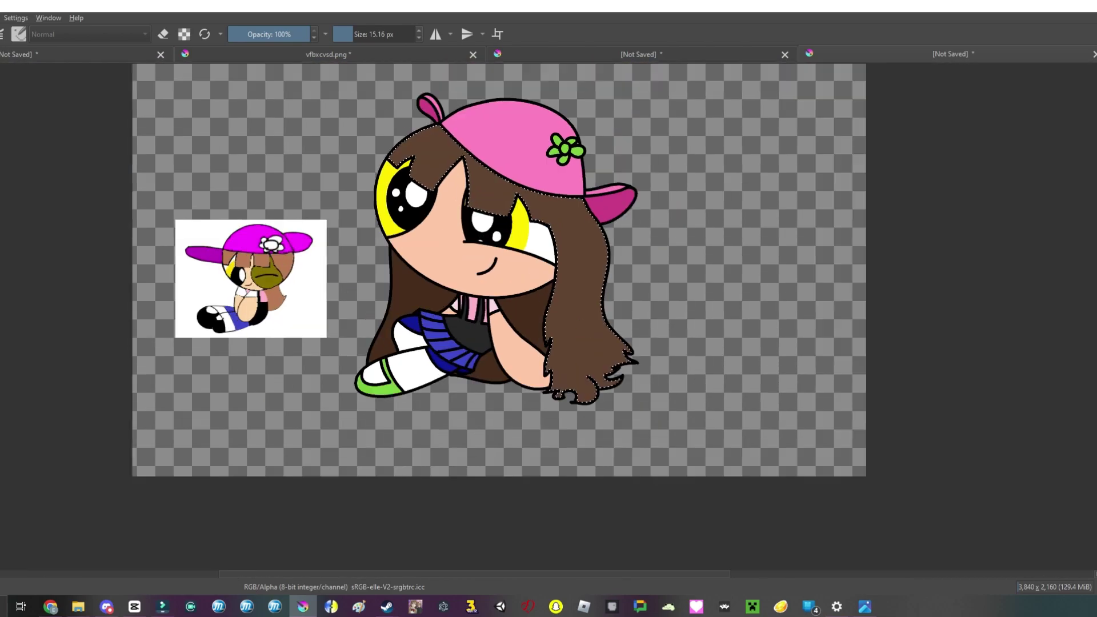
pyautogui.scroll(1, 569, 151)
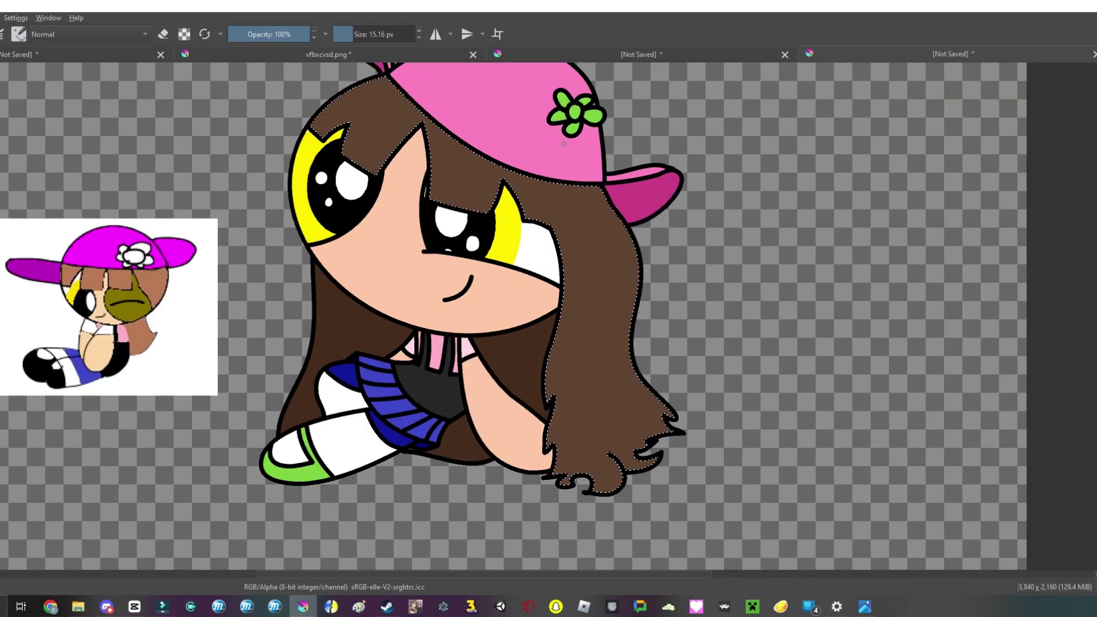
pyautogui.hotkey('ctrl', 'z')
pyautogui.scroll(1, 624, 303)
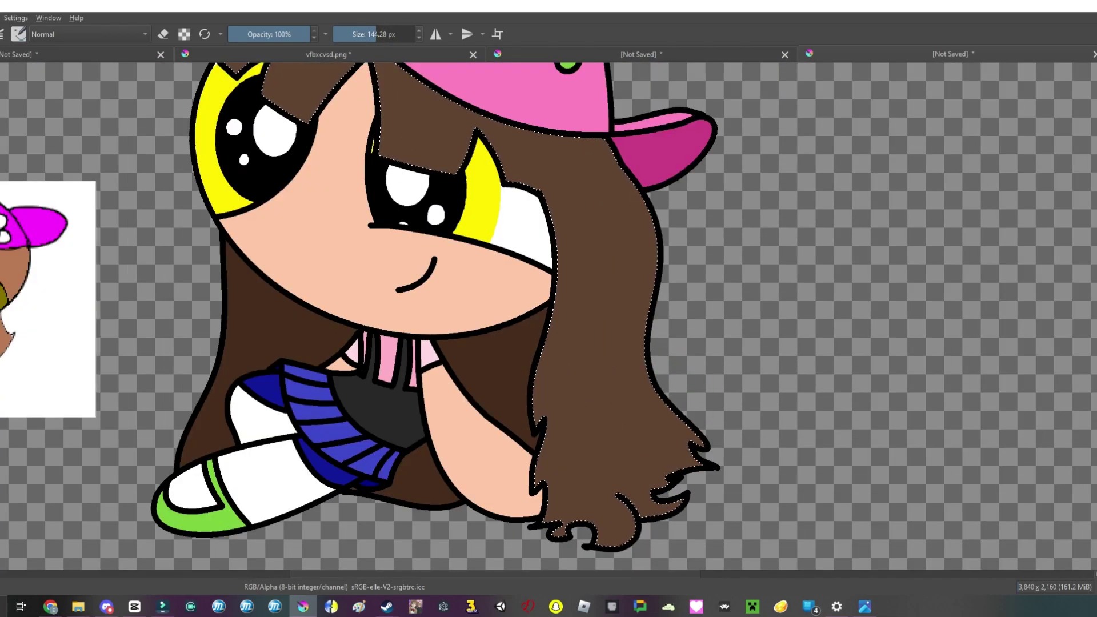
# Step: Try to paint a wavy salmon shading strip along the front hair's outer edge, and undo it
pyautogui.moveTo(589, 143); pyautogui.dragTo(686, 458)
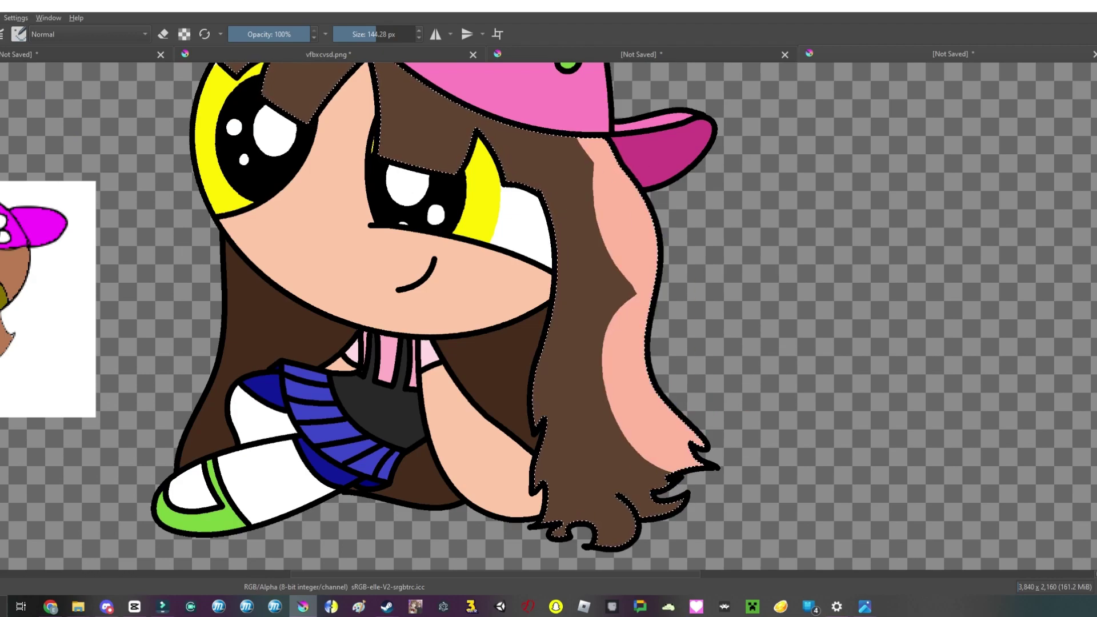
pyautogui.scroll(-2, 628, 343)
pyautogui.hotkey('ctrl', 'z')
pyautogui.scroll(1, 597, 91)
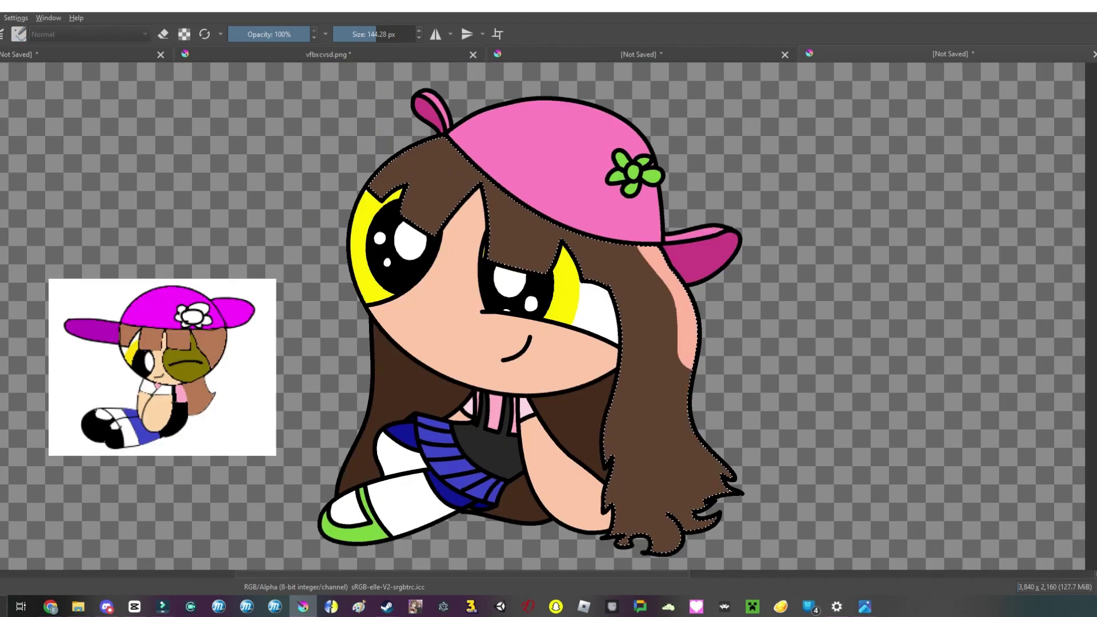
# Step: Paint a salmon shading band along the front hair's outer edge from the cap down to the jagged tips
pyautogui.moveTo(625, 195); pyautogui.dragTo(723, 546)
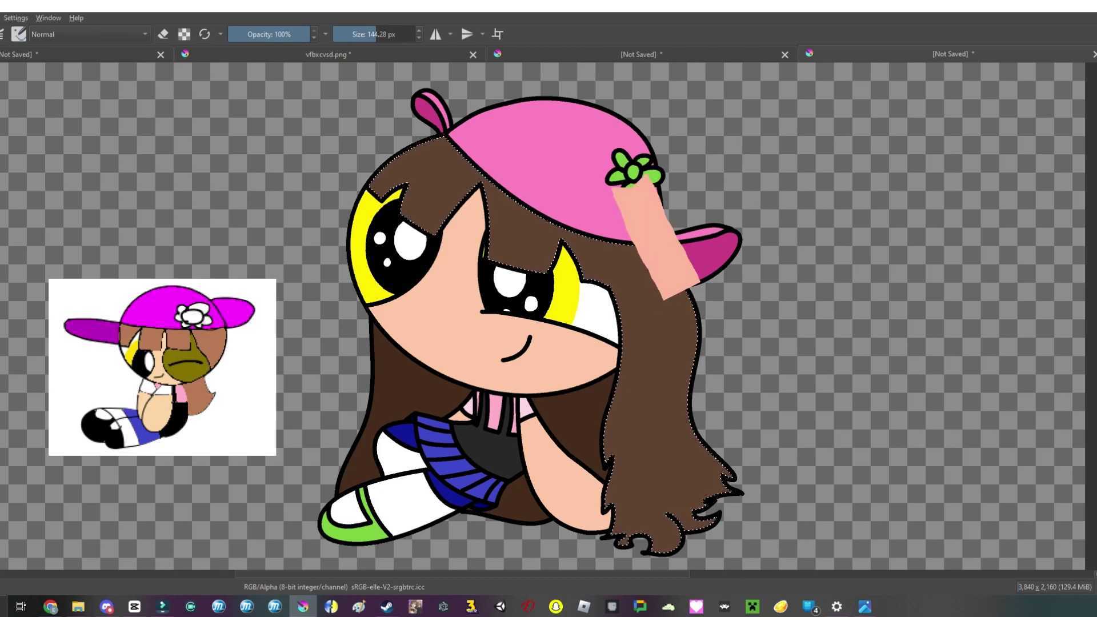
pyautogui.moveTo(637, 245); pyautogui.dragTo(717, 503)
pyautogui.scroll(2, 549, 314)
pyautogui.scroll(-2, 548, 314)
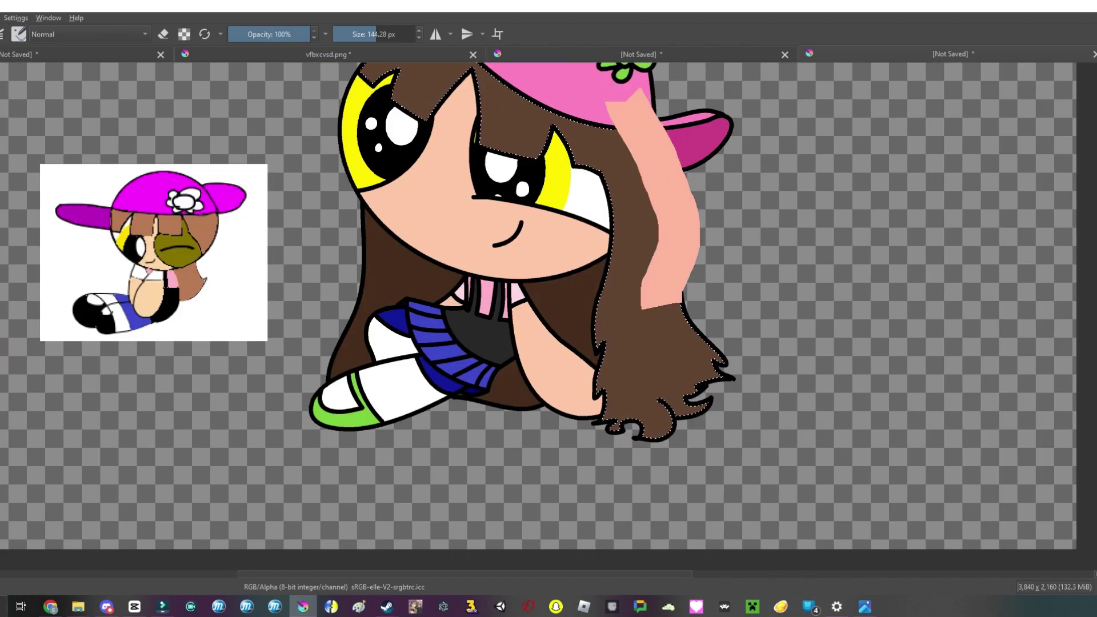
pyautogui.scroll(-3, 549, 308)
# Step: Select the pink crown of the cap and paint salmon shading on its edge behind the flower
pyautogui.scroll(2, 549, 309)
pyautogui.scroll(8, 673, 159)
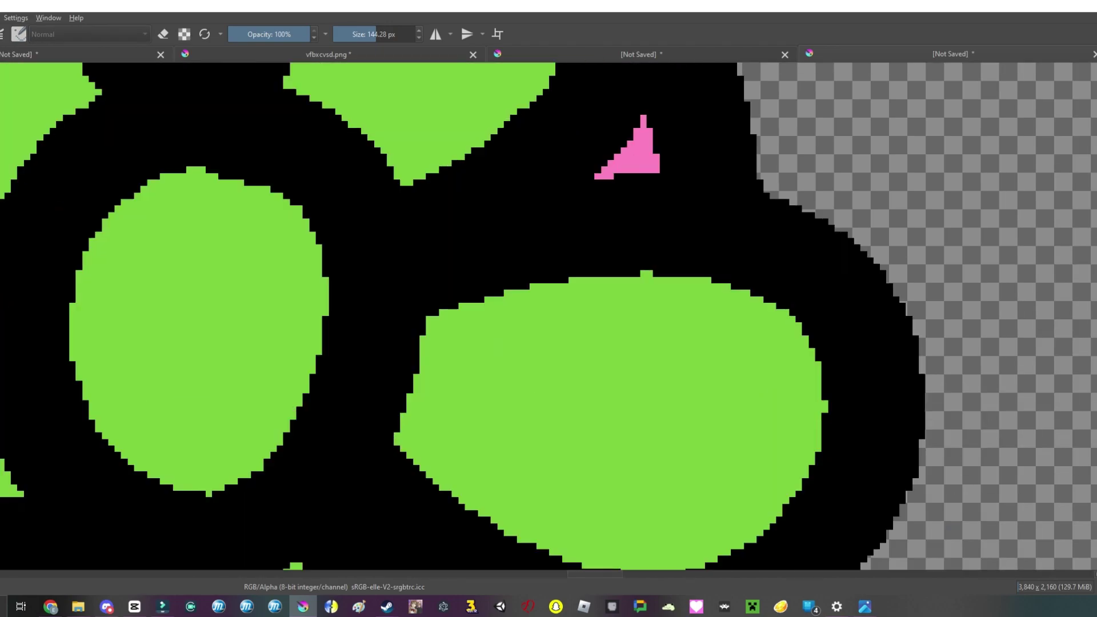
pyautogui.scroll(-6, 656, 149)
pyautogui.scroll(-3, 673, 285)
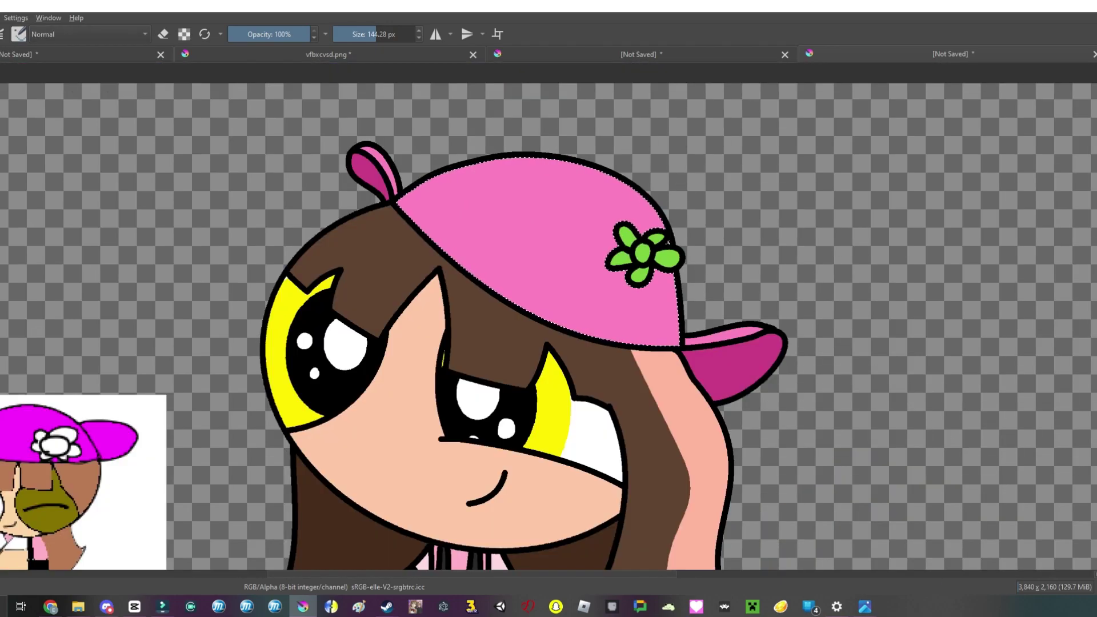
pyautogui.scroll(-1, 549, 309)
pyautogui.scroll(3, 572, 286)
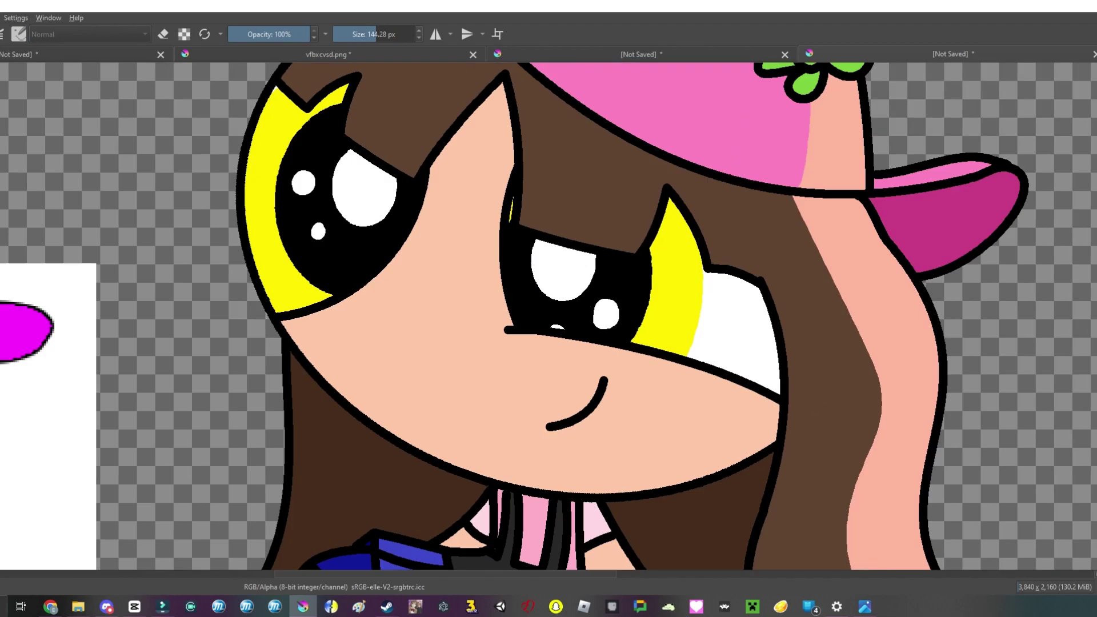
# Step: Select the face skin together with the yellow and white areas of both eyes
pyautogui.scroll(4, 669, 286)
pyautogui.scroll(-4, 669, 285)
pyautogui.scroll(5, 566, 308)
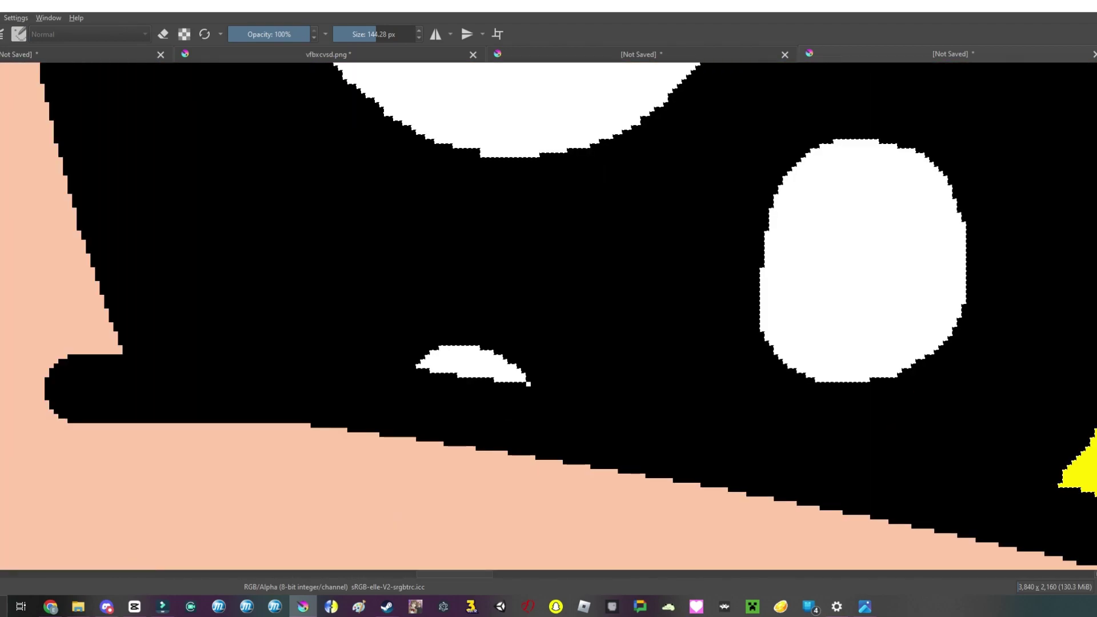
pyautogui.scroll(-4, 548, 314)
pyautogui.scroll(2, 549, 314)
pyautogui.scroll(2, 549, 308)
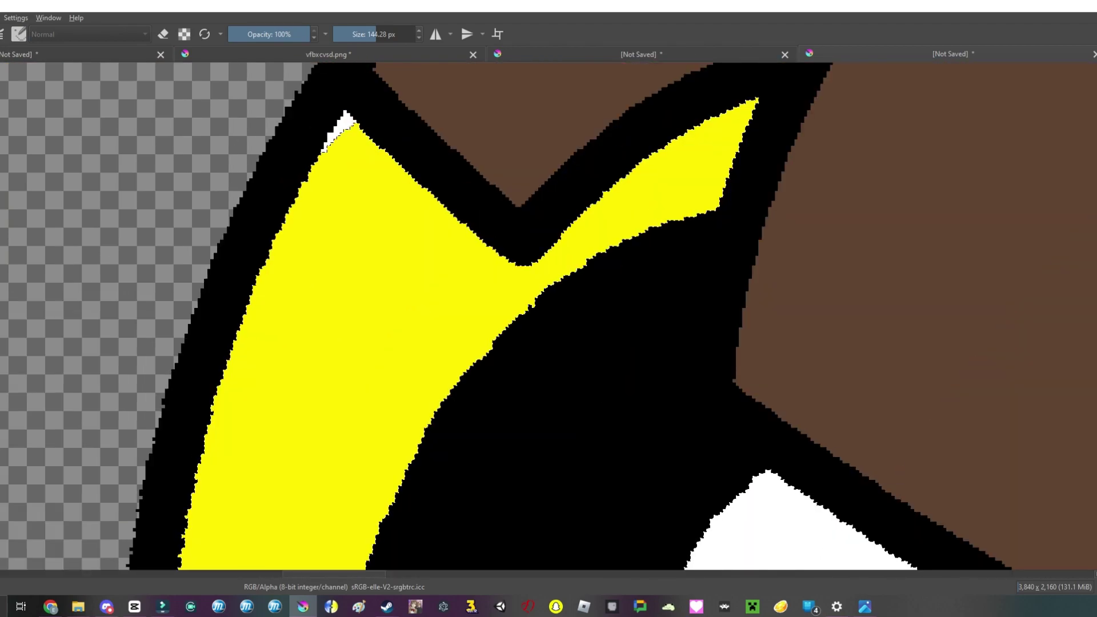
pyautogui.scroll(-6, 548, 309)
# Step: Paint salmon shading across the selected face and eyes beneath the fringe and along the chin
pyautogui.moveTo(412, 389); pyautogui.dragTo(663, 303)
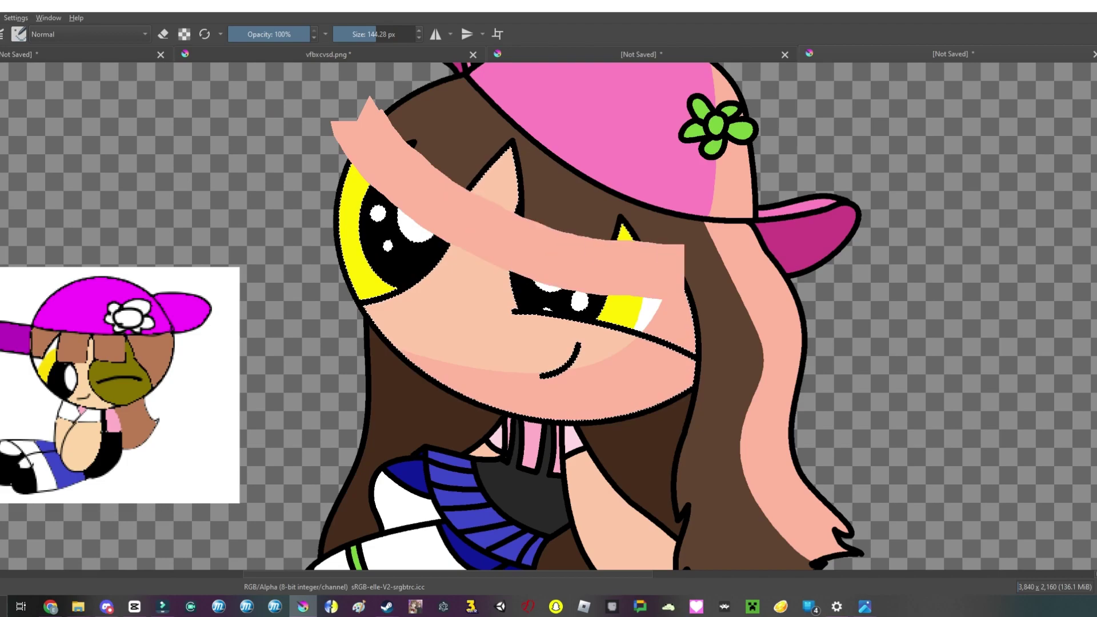
pyautogui.moveTo(343, 172); pyautogui.dragTo(686, 297)
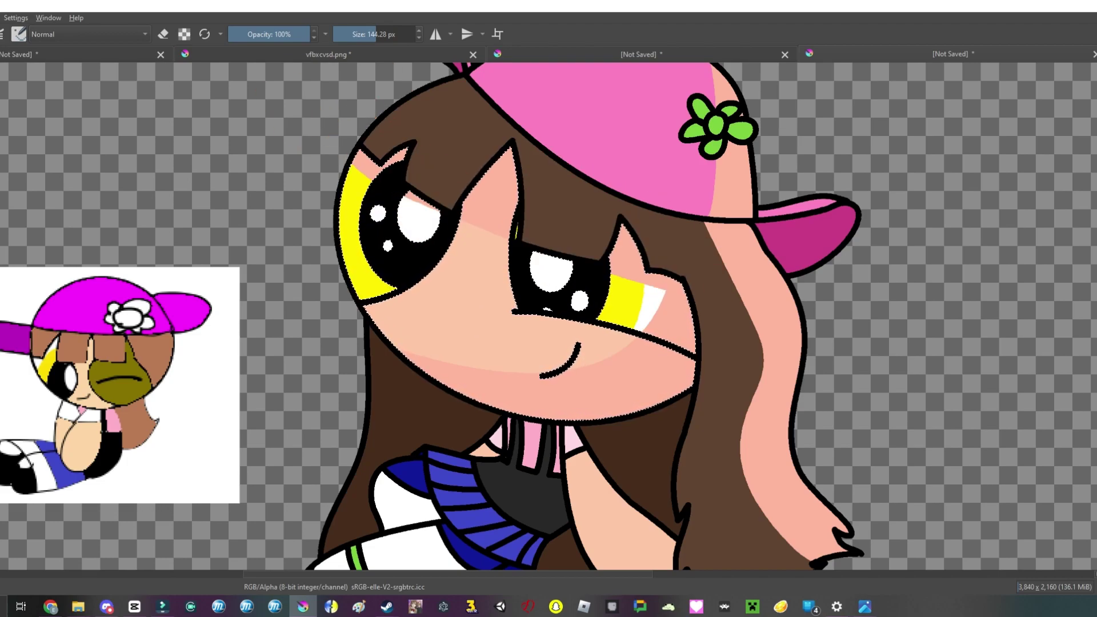
pyautogui.scroll(-1, 549, 314)
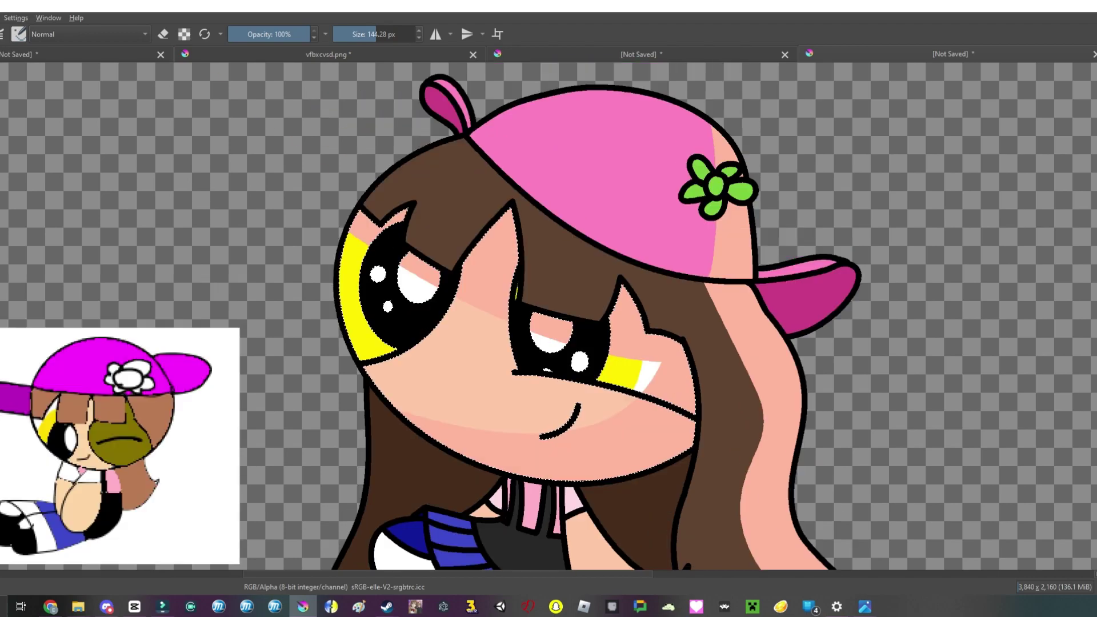
pyautogui.scroll(3, 640, 269)
pyautogui.hotkey('ctrl', 'z')
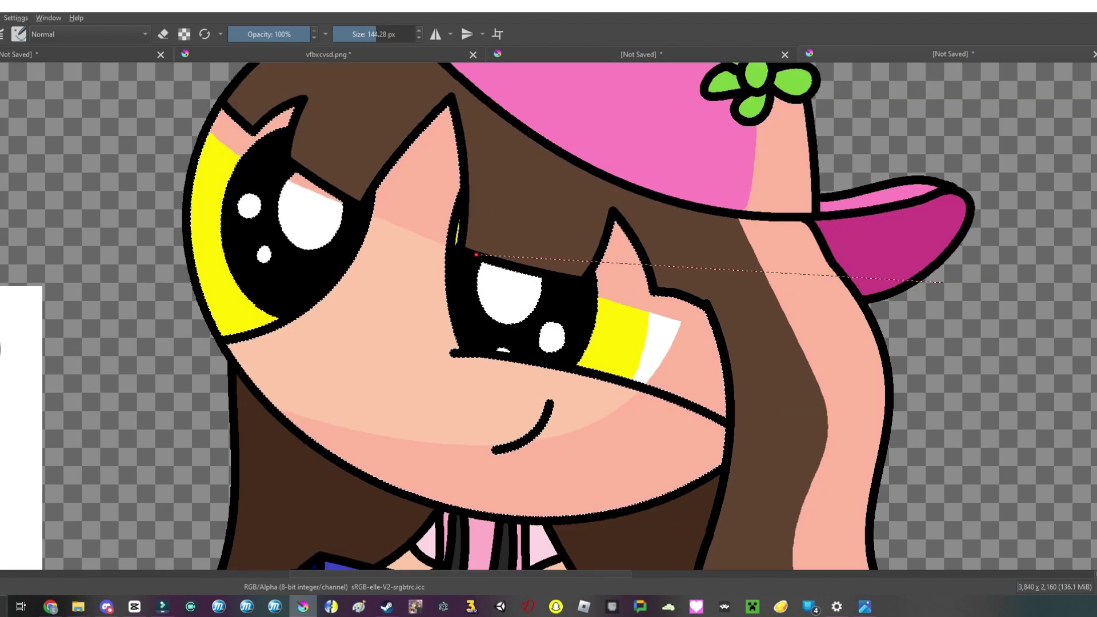
pyautogui.scroll(1, 505, 232)
pyautogui.scroll(-3, 506, 232)
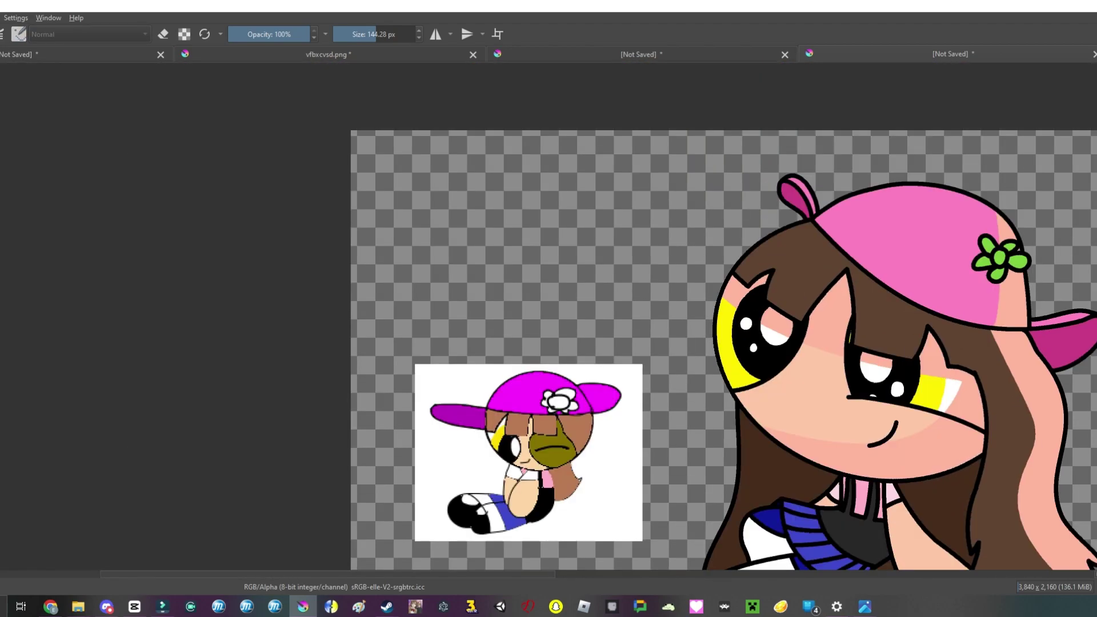
pyautogui.scroll(-1, 743, 400)
# Step: Select the arm's skin and paint a salmon shading band along its outer edge
pyautogui.scroll(4, 743, 400)
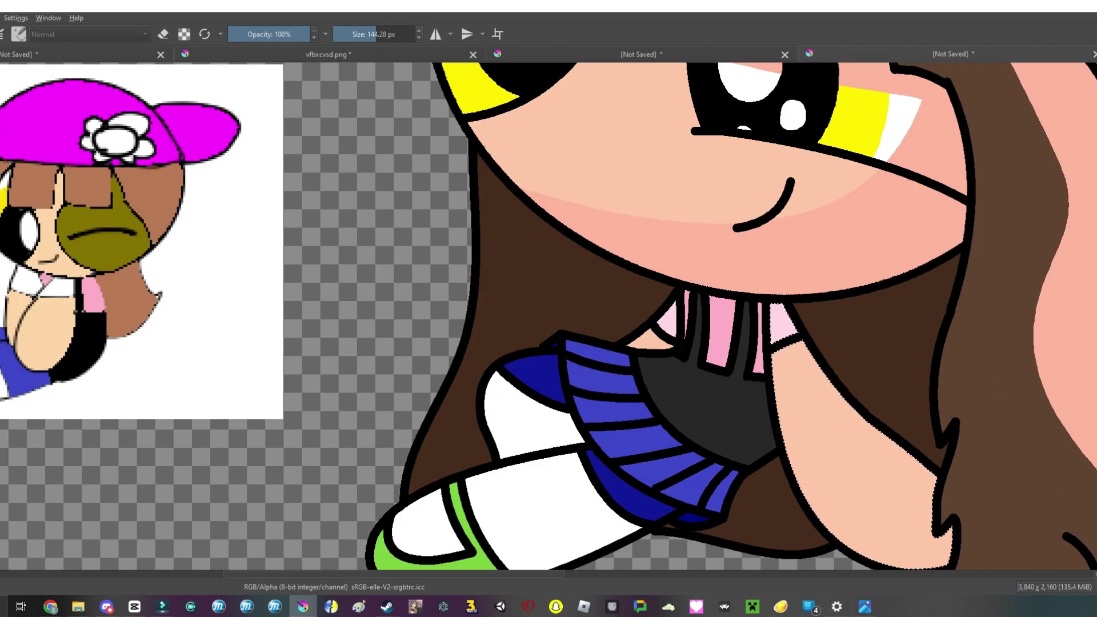
pyautogui.scroll(-1, 743, 343)
pyautogui.moveTo(777, 257)
pyautogui.mouseDown()
pyautogui.moveTo(869, 457)
pyautogui.moveTo(915, 429)
pyautogui.moveTo(840, 320)
pyautogui.mouseUp()
pyautogui.scroll(-3, 549, 315)
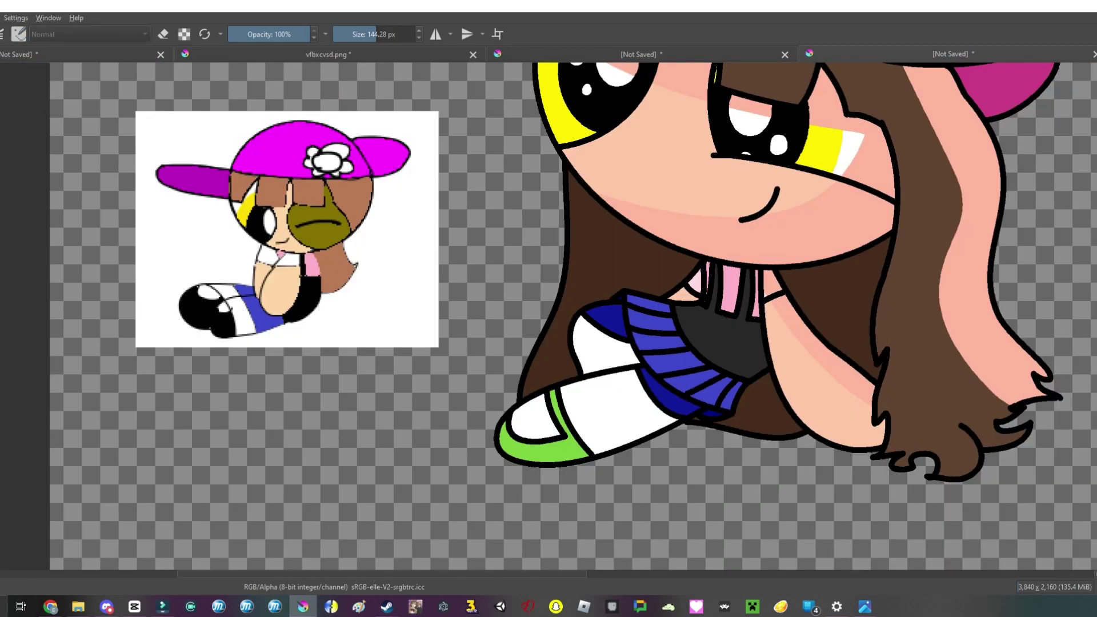
# Step: Select the dark top and its pink stripes and paint salmon shading on the side next to the arm, reworking its curve
pyautogui.scroll(10, 726, 320)
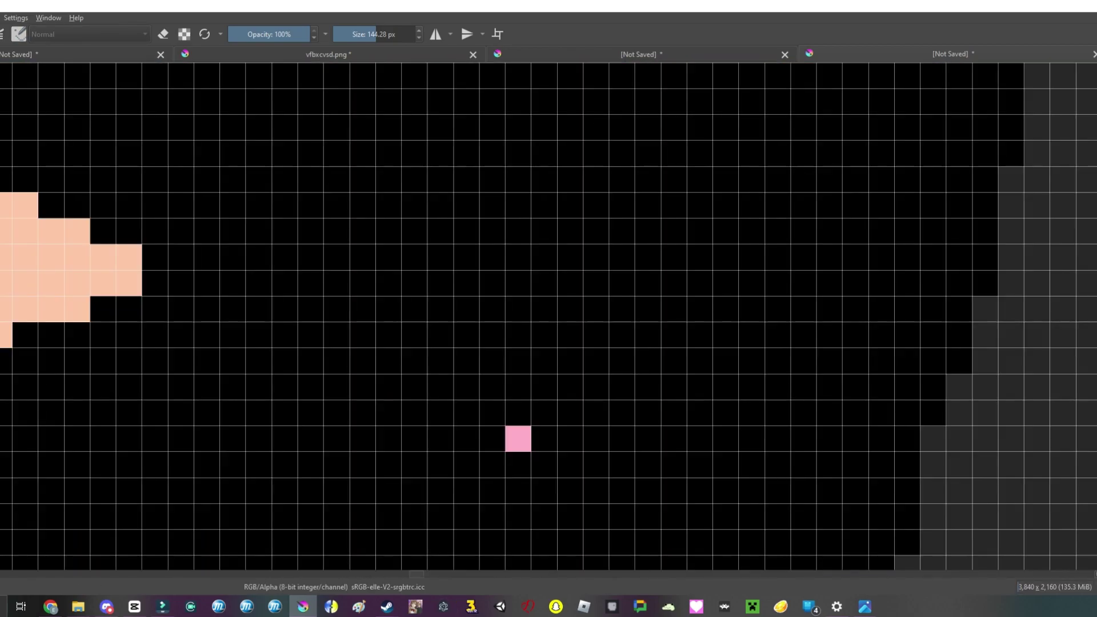
pyautogui.scroll(-8, 548, 314)
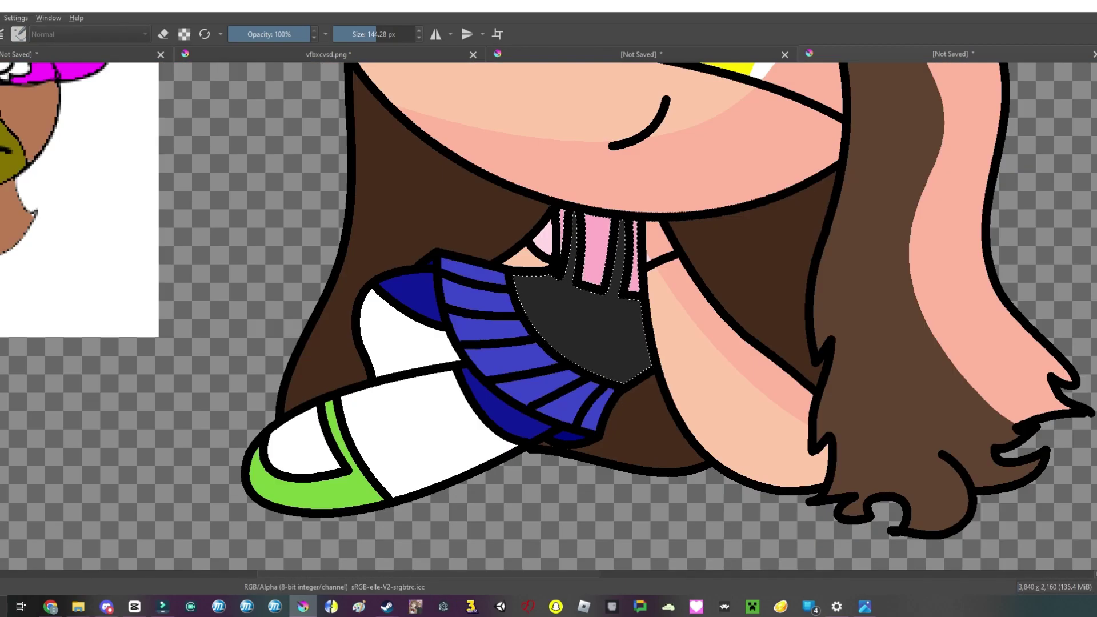
pyautogui.hotkey('ctrl', 'z')
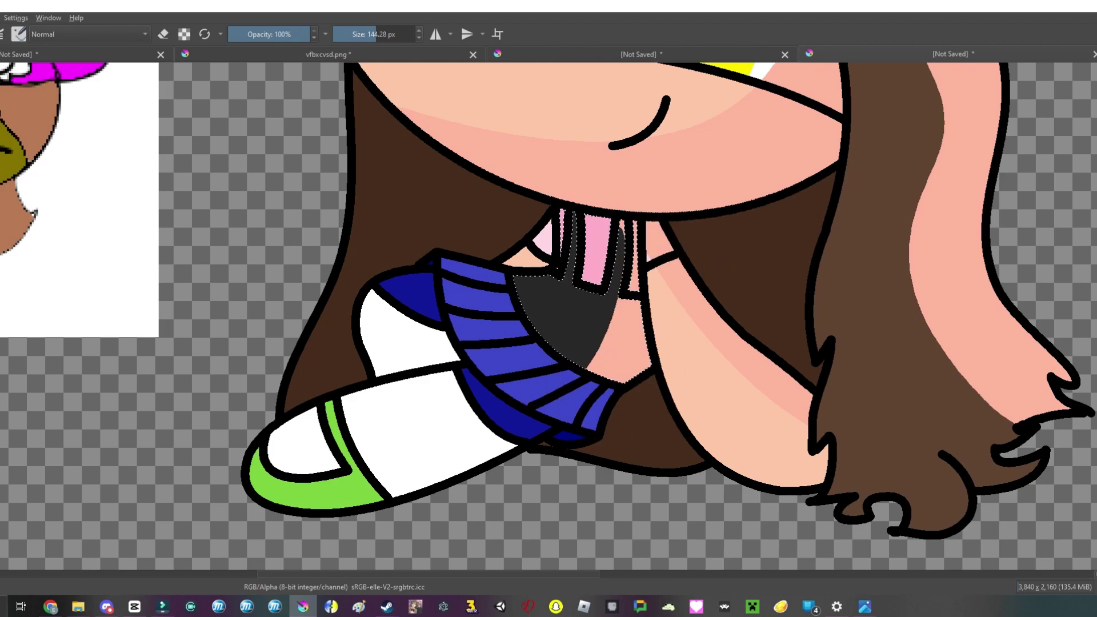
pyautogui.hotkey('ctrl', 'z')
pyautogui.hotkey('ctrl', 'z')
pyautogui.hotkey('ctrl', 'z')
pyautogui.hotkey('ctrl', 'z')
pyautogui.hotkey('ctrl', 'z')
pyautogui.hotkey('ctrl', 'z')
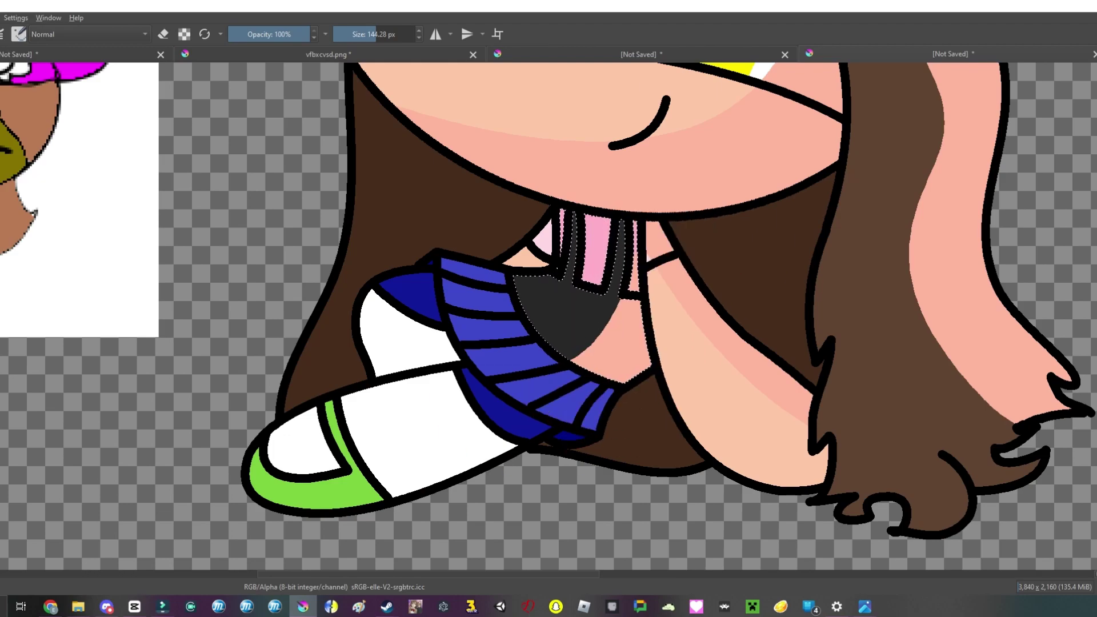
# Step: Select all the blue skirt pleats and paint salmon shading over the pleats at the skirt's lower end
pyautogui.rightClick(741, 284)
pyautogui.click(789, 324)
pyautogui.scroll(5, 572, 320)
pyautogui.scroll(-2, 549, 314)
pyautogui.scroll(4, 629, 343)
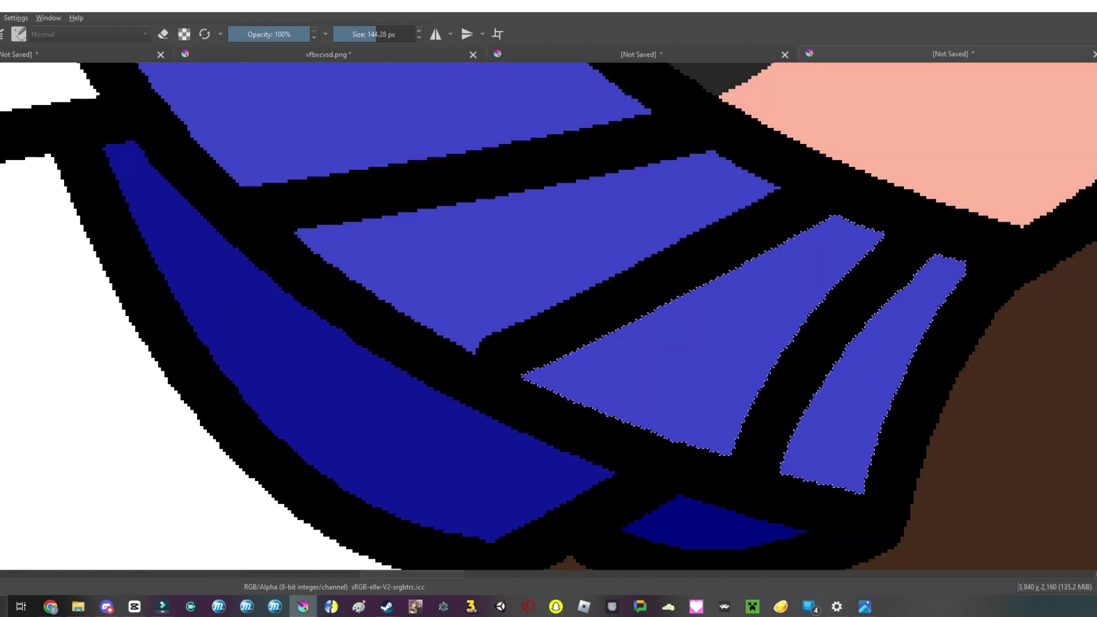
pyautogui.scroll(-3, 549, 314)
pyautogui.rightClick(478, 192)
pyautogui.scroll(6, 549, 314)
pyautogui.scroll(-5, 549, 315)
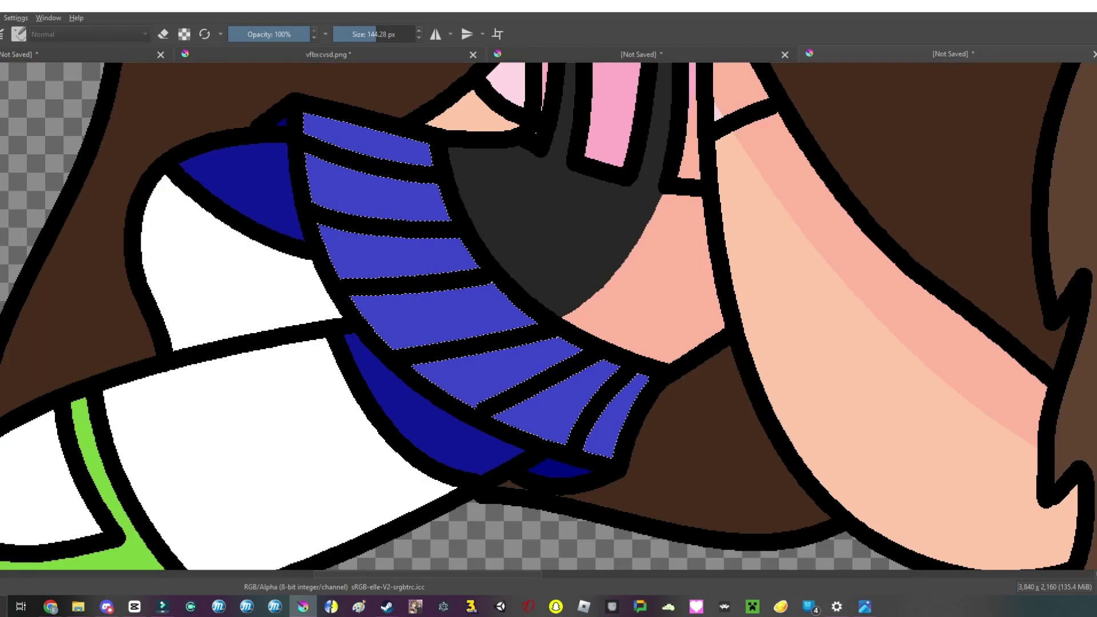
pyautogui.hscroll(-3, 549, 315)
pyautogui.moveTo(709, 320); pyautogui.dragTo(754, 395)
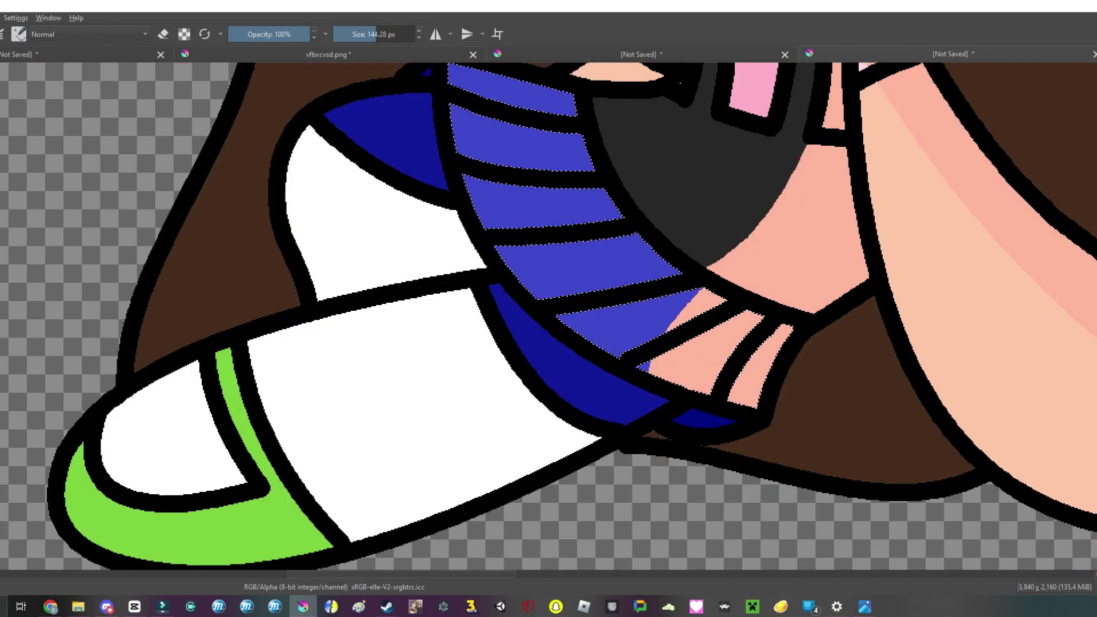
# Step: Select the stockings, green shoe and dark blue underskirt, and paint salmon shading along the front leg's underside and behind its knee
pyautogui.scroll(2, 548, 314)
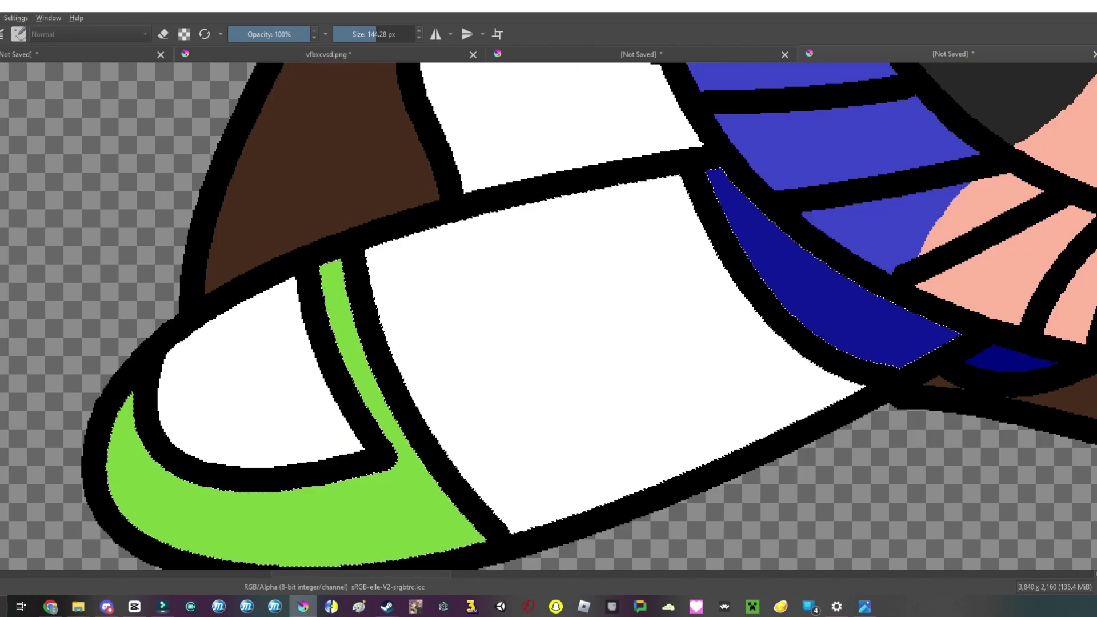
pyautogui.scroll(-3, 449, 349)
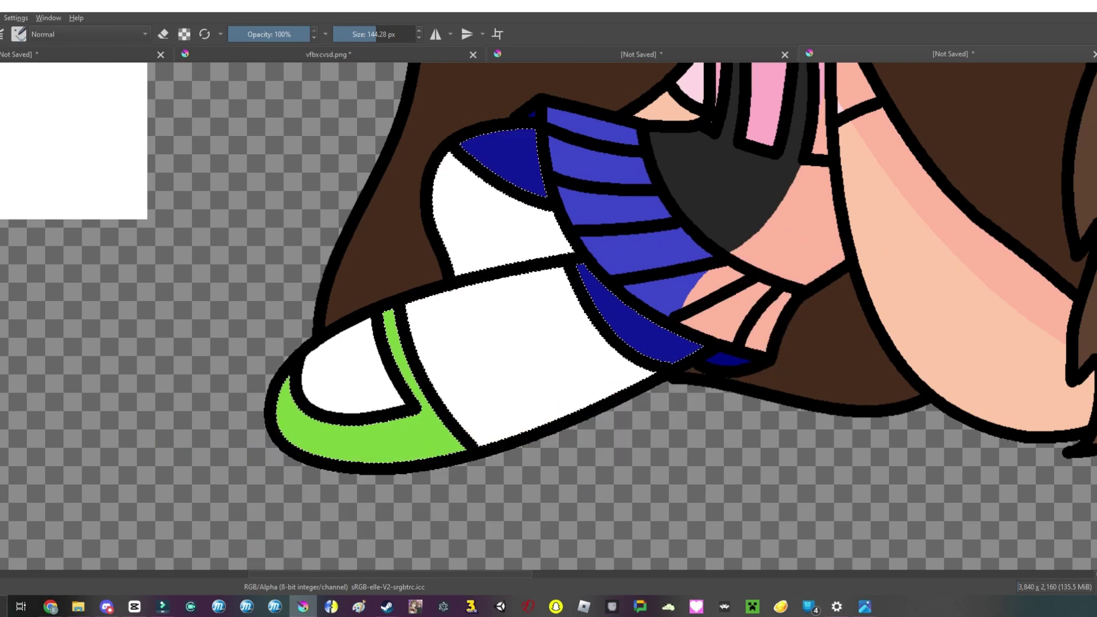
pyautogui.moveTo(298, 440); pyautogui.dragTo(652, 351)
pyautogui.moveTo(515, 286)
pyautogui.mouseDown()
pyautogui.moveTo(545, 338)
pyautogui.moveTo(549, 228)
pyautogui.mouseUp()
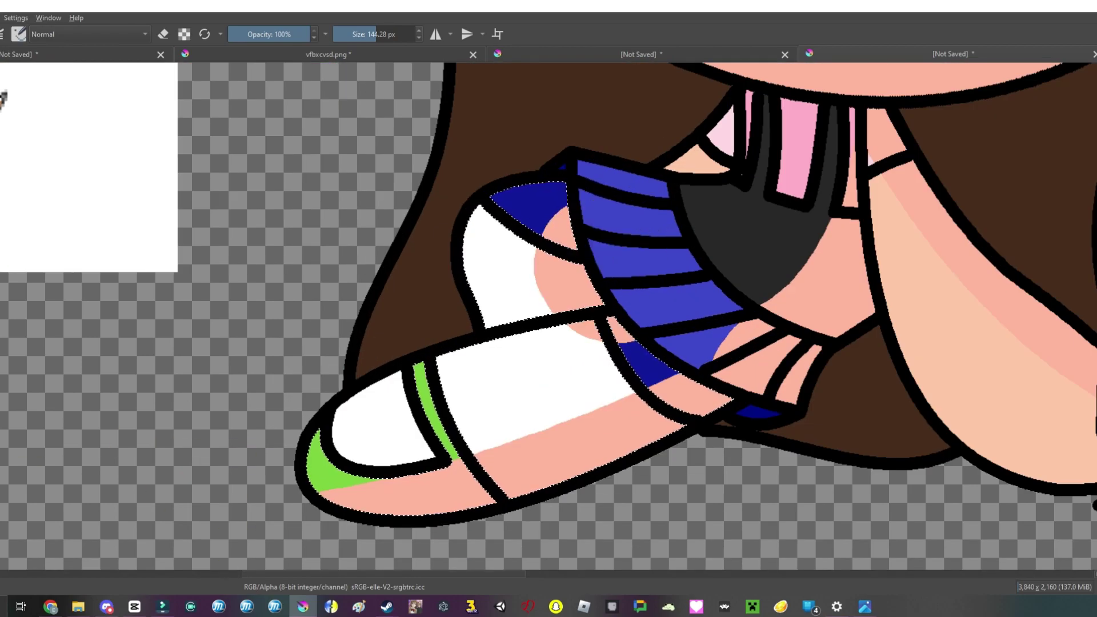
# Step: Erase the stray salmon shading spilling onto the front stocking and underskirt, reducing the eraser size to 50.92 px
pyautogui.press('e')
pyautogui.scroll(4, 572, 343)
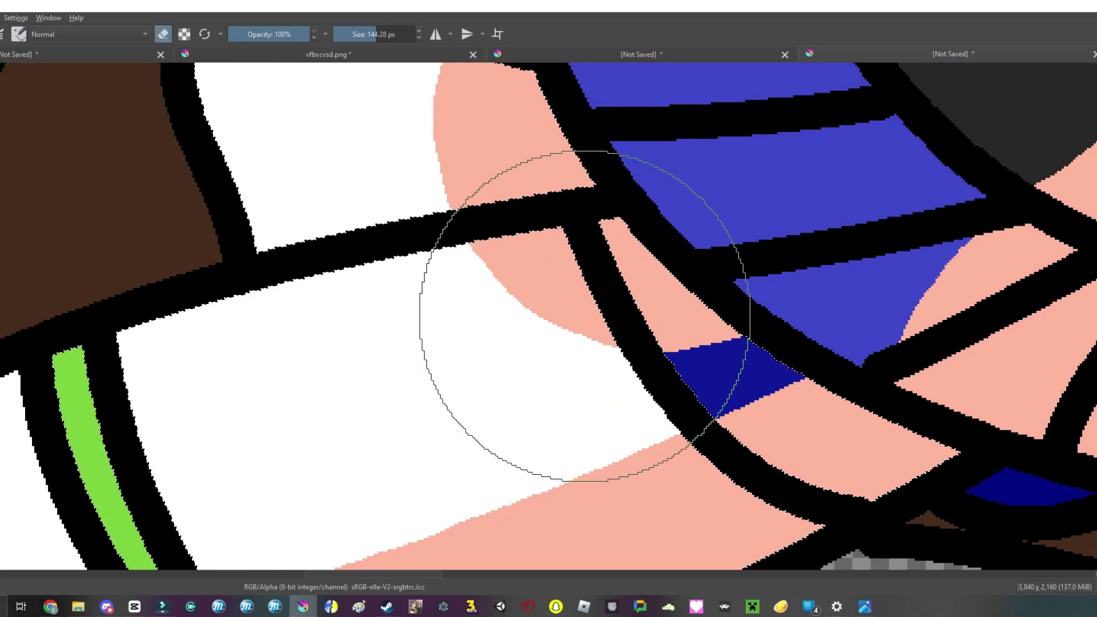
pyautogui.scroll(-6, 572, 320)
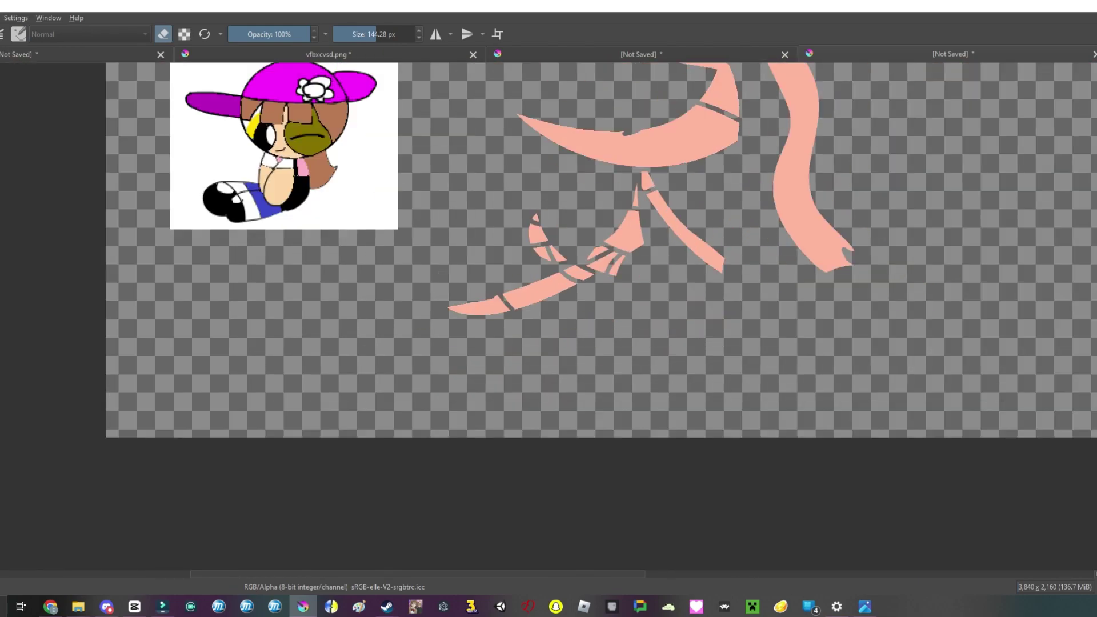
pyautogui.scroll(5, 429, 221)
pyautogui.press('[')
pyautogui.press('[')
pyautogui.press('[')
pyautogui.press('[')
pyautogui.scroll(-5, 429, 221)
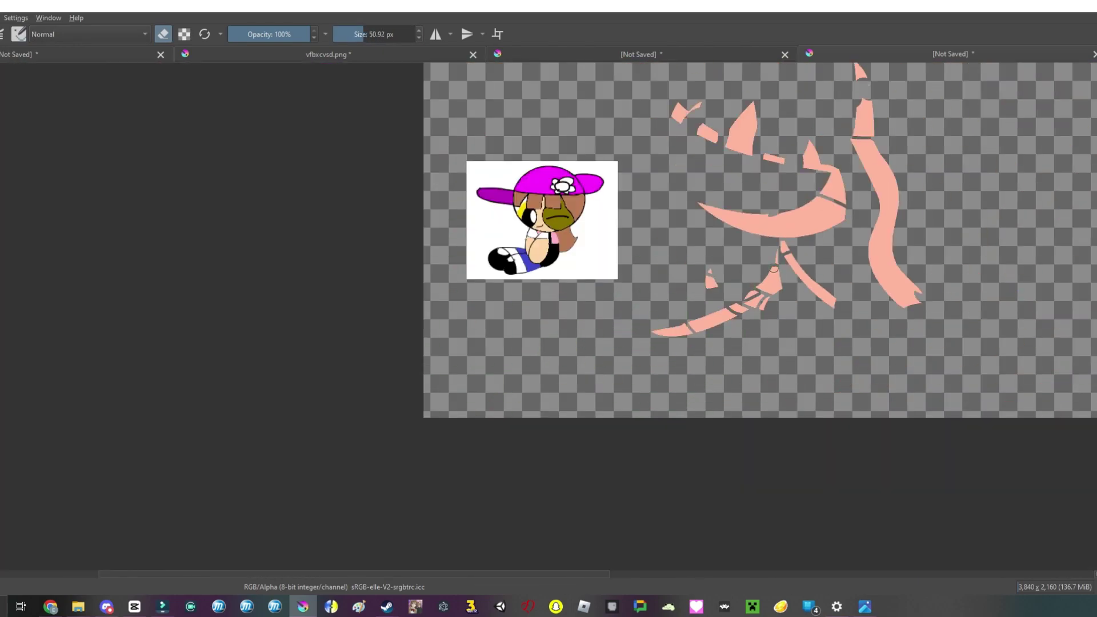
# Step: Blend the salmon shading into the flat colours, and move the character and the reference picture toward the canvas's right side
pyautogui.scroll(2, 572, 286)
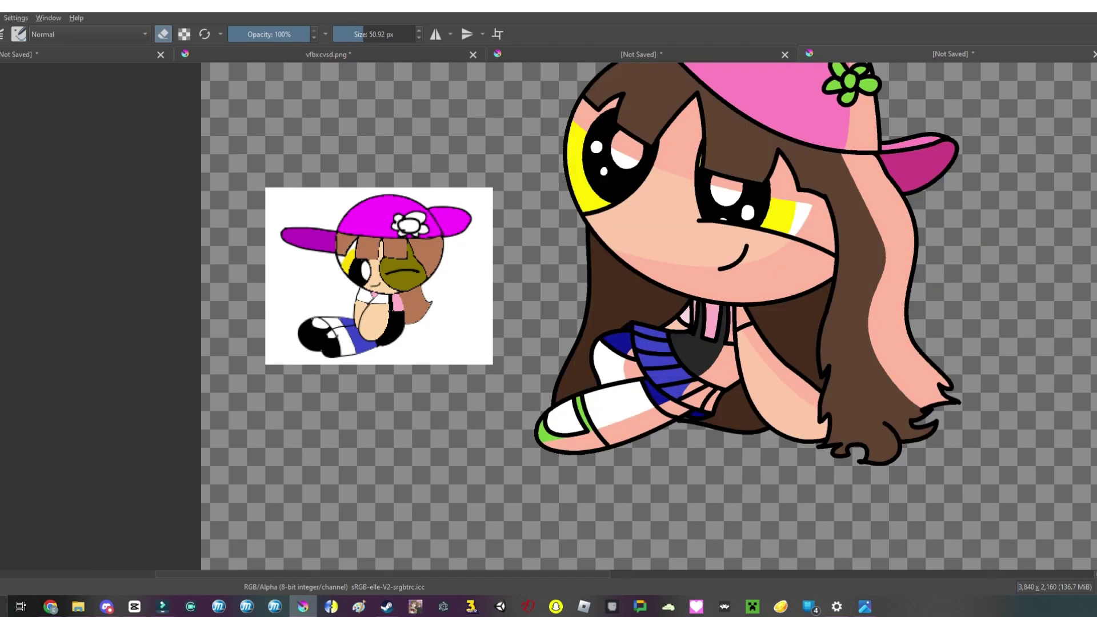
pyautogui.scroll(-2, 845, 259)
pyautogui.hotkey('ctrl', 't')
pyautogui.moveTo(551, 258); pyautogui.dragTo(718, 298)
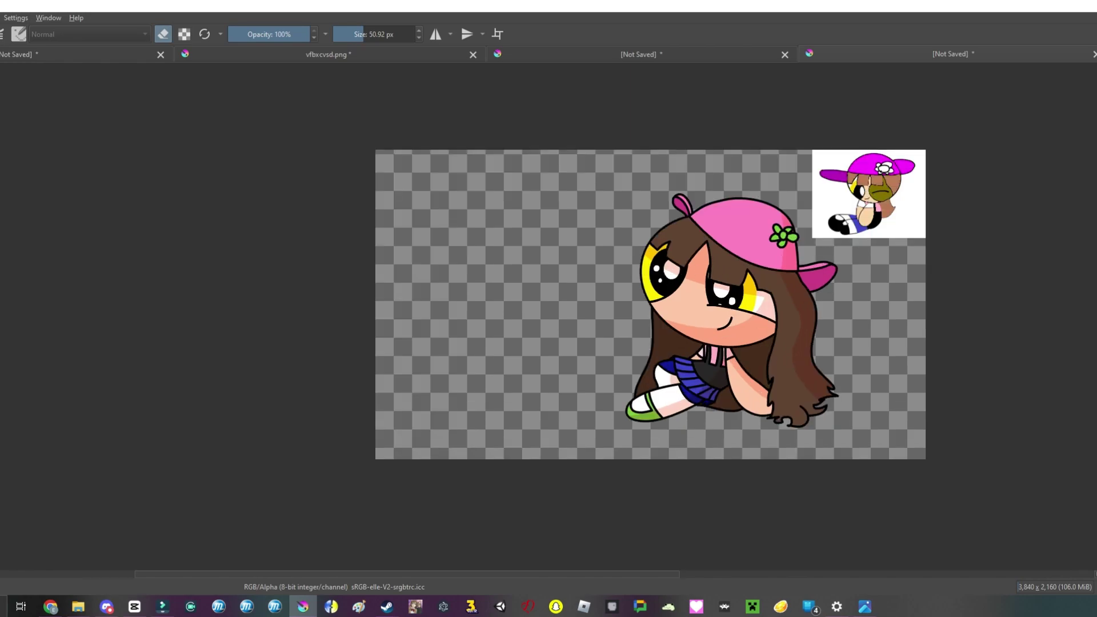
# Step: Hand-letter the name beside the cap with heart-shaped dots on both i's, and recolour it yellow with a white outline
pyautogui.press('e')
pyautogui.scroll(5, 510, 191)
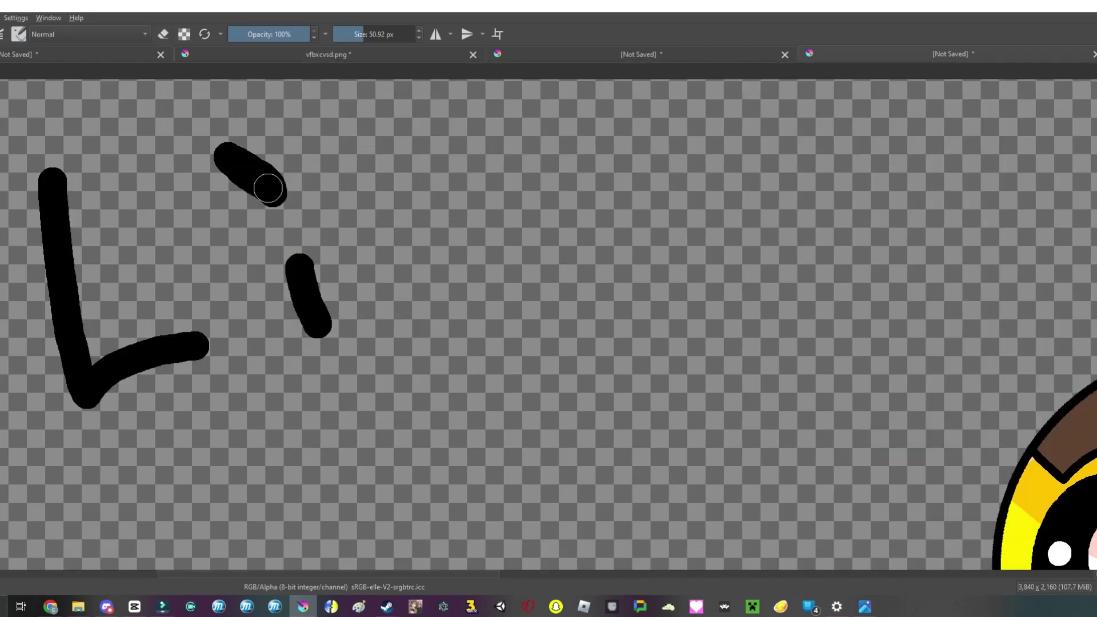
pyautogui.moveTo(260, 184)
pyautogui.mouseDown()
pyautogui.moveTo(287, 229)
pyautogui.moveTo(303, 147)
pyautogui.mouseUp()
pyautogui.moveTo(385, 143); pyautogui.dragTo(480, 306)
pyautogui.moveTo(531, 180); pyautogui.dragTo(568, 286)
pyautogui.moveTo(469, 117); pyautogui.dragTo(546, 85)
pyautogui.moveTo(614, 268); pyautogui.dragTo(683, 275)
pyautogui.moveTo(769, 132); pyautogui.dragTo(792, 280)
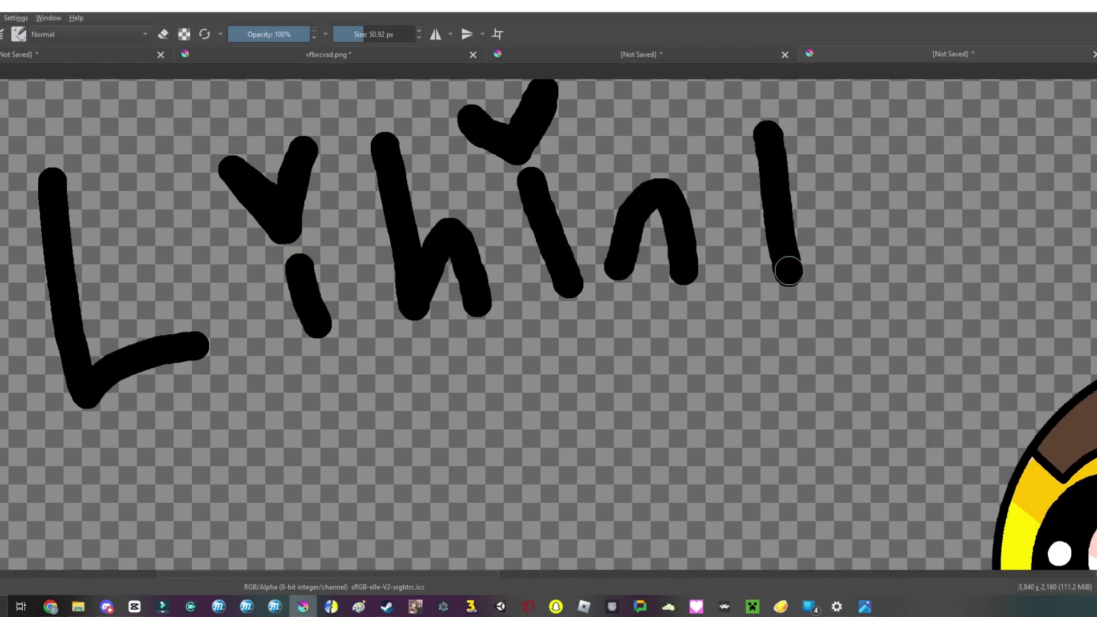
pyautogui.moveTo(789, 223); pyautogui.dragTo(761, 286)
pyautogui.moveTo(909, 194); pyautogui.dragTo(1006, 232)
pyautogui.scroll(-5, 1010, 196)
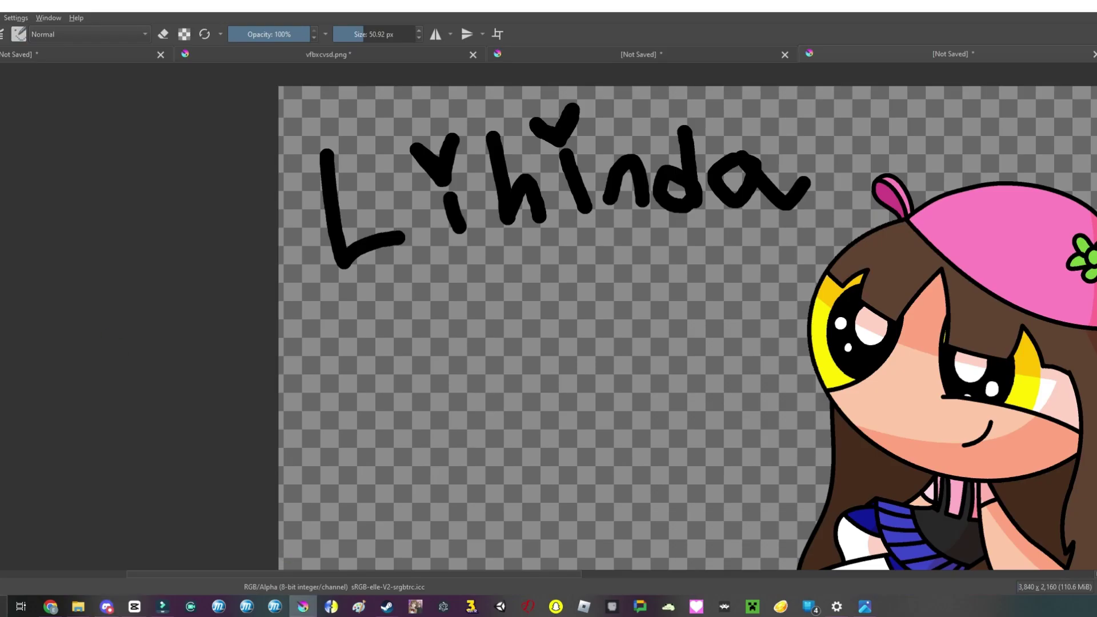
pyautogui.press('Delete')
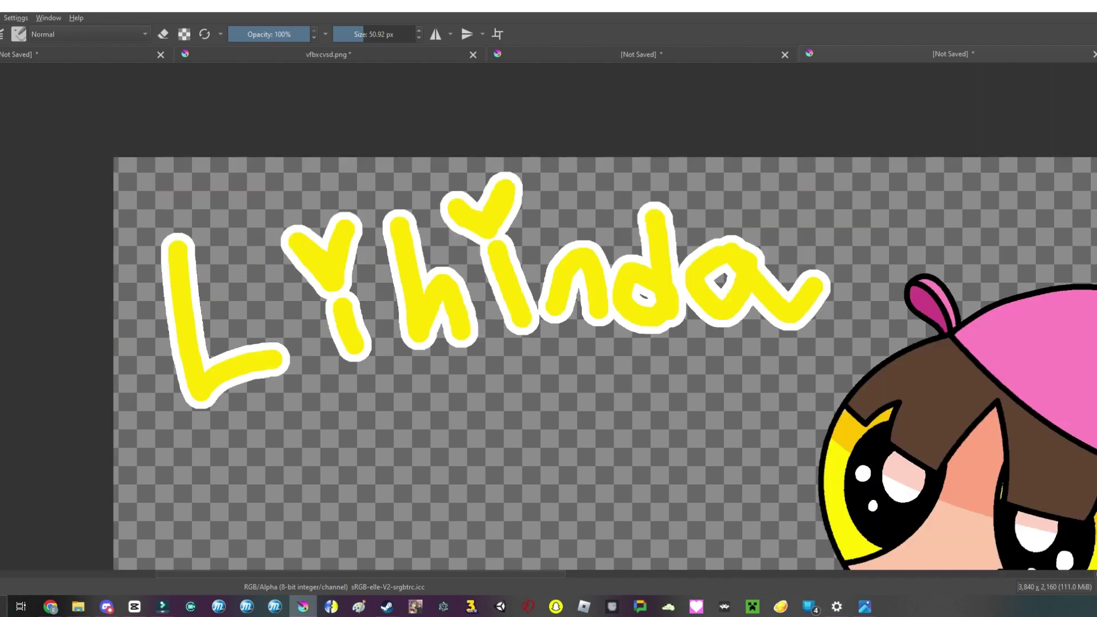
# Step: Try to hand-letter the word "Potential" in white near the canvas's lower-left corner with a 17.33 px brush
pyautogui.press('-')
pyautogui.hotkey('ctrl', 't')
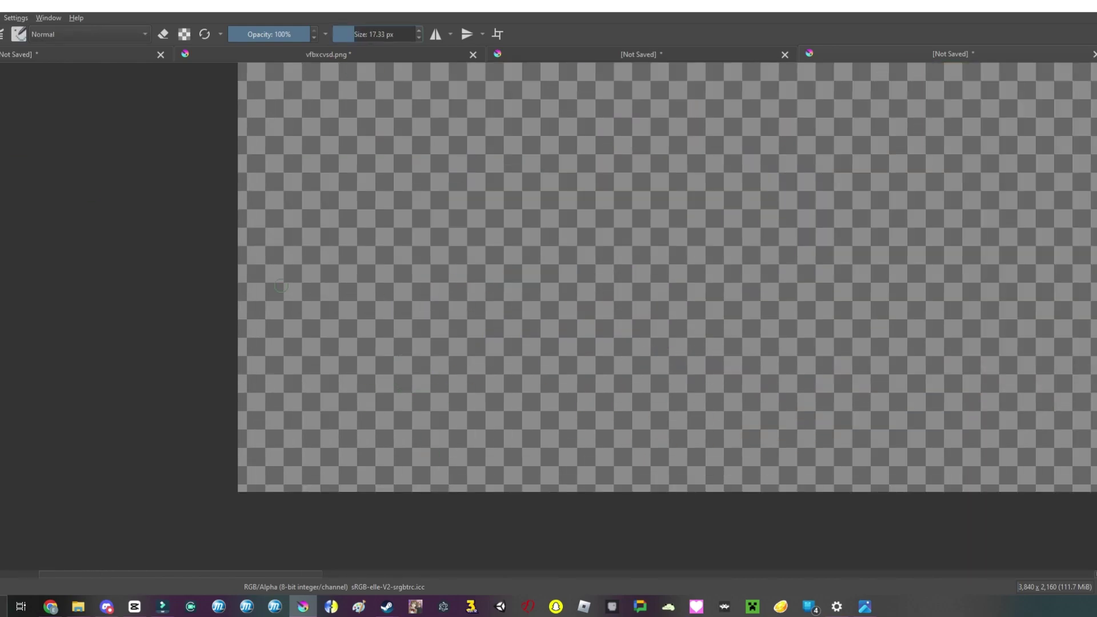
pyautogui.moveTo(302, 357); pyautogui.dragTo(328, 298)
pyautogui.moveTo(360, 297); pyautogui.dragTo(403, 303)
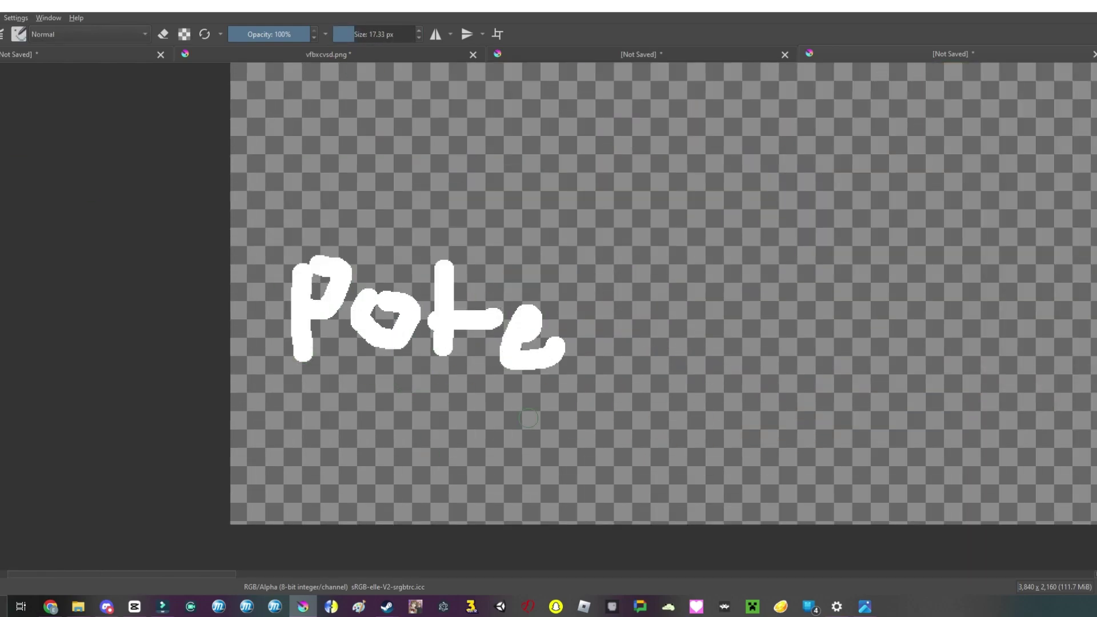
pyautogui.moveTo(572, 366); pyautogui.dragTo(662, 350)
pyautogui.moveTo(743, 229); pyautogui.dragTo(746, 343)
pyautogui.moveTo(714, 269); pyautogui.dragTo(823, 246)
pyautogui.press('-')
pyautogui.moveTo(680, 337); pyautogui.dragTo(746, 297)
# Step: Try to hand-letter the word "Flower" in white beneath "Potential"
pyautogui.press('+')
pyautogui.moveTo(518, 228); pyautogui.dragTo(532, 291)
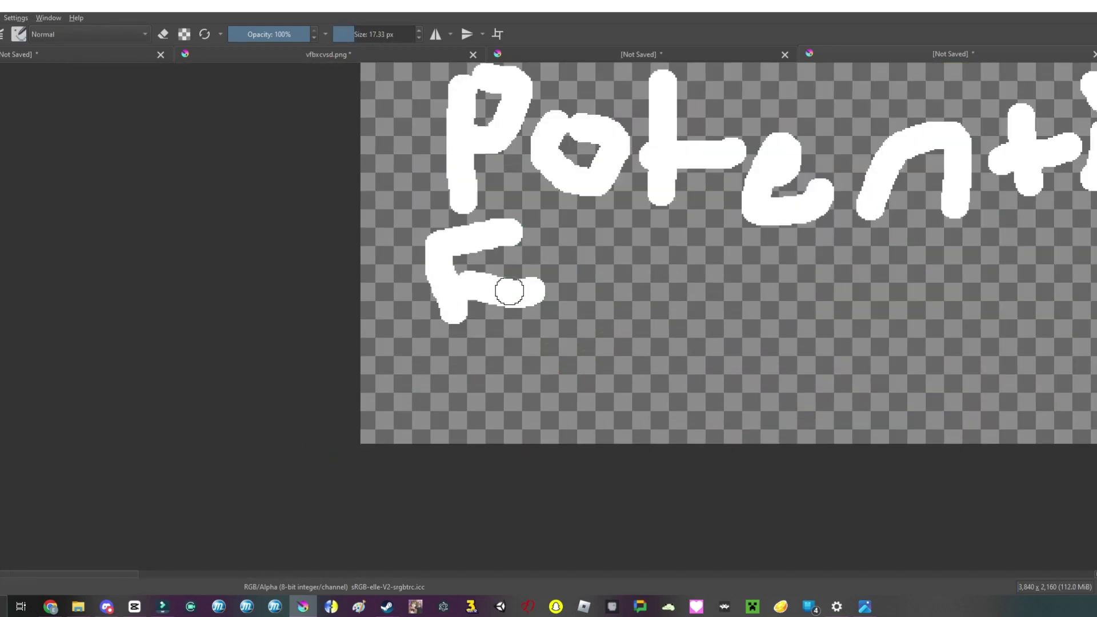
pyautogui.moveTo(594, 220); pyautogui.dragTo(594, 366)
pyautogui.moveTo(678, 286); pyautogui.dragTo(880, 320)
pyautogui.moveTo(892, 329); pyautogui.dragTo(1006, 343)
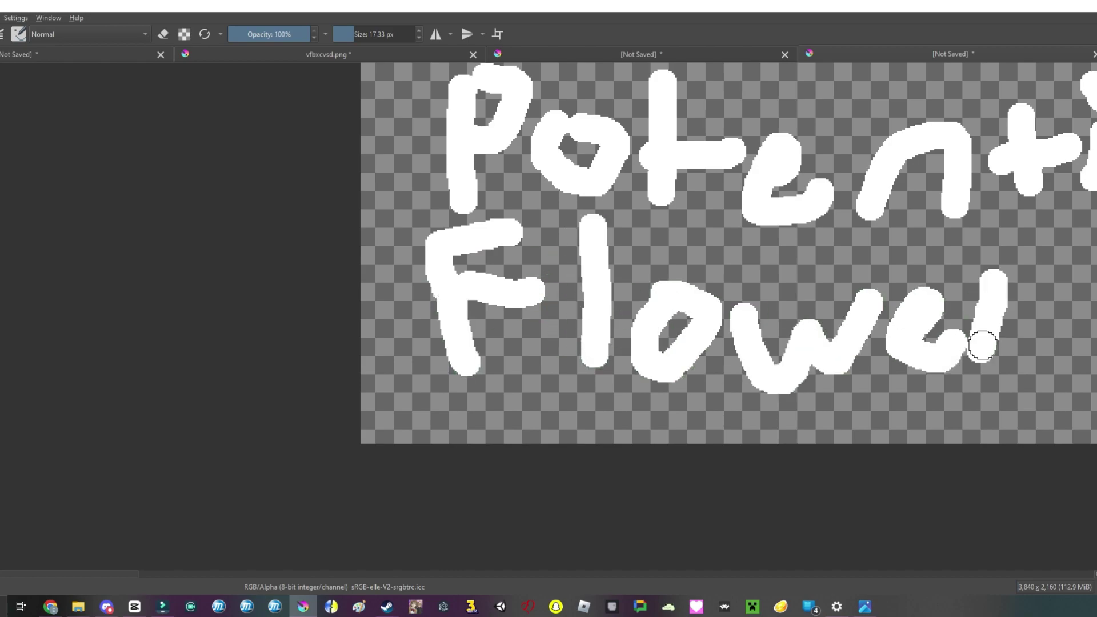
# Step: Try to hand-letter the word "Fell" in white after "Flower"
pyautogui.hscroll(10, 629, 258)
pyautogui.moveTo(403, 297); pyautogui.dragTo(491, 240)
pyautogui.click(633, 252)
pyautogui.moveTo(420, 269)
pyautogui.mouseDown()
pyautogui.moveTo(633, 221)
pyautogui.moveTo(500, 269)
pyautogui.moveTo(600, 319)
pyautogui.mouseUp()
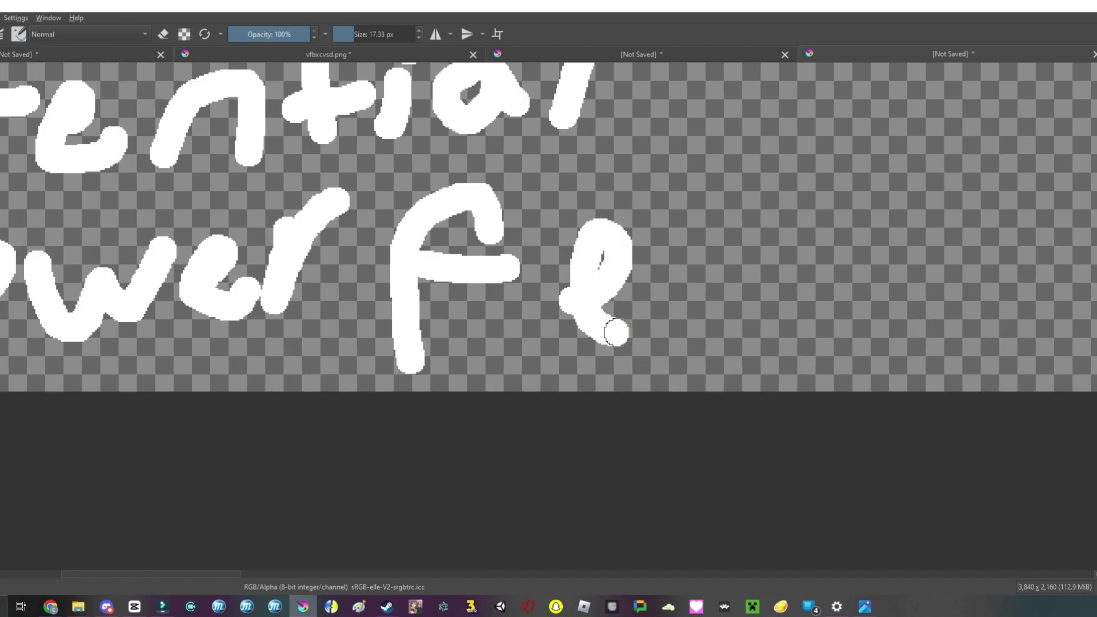
pyautogui.moveTo(695, 183); pyautogui.dragTo(692, 343)
pyautogui.moveTo(755, 203); pyautogui.dragTo(752, 332)
pyautogui.press('-')
pyautogui.press('+')
# Step: Try to finish the white caption with the hand-lettered "AU?" after "Fell"
pyautogui.moveTo(563, 414); pyautogui.dragTo(729, 369)
pyautogui.moveTo(663, 280); pyautogui.dragTo(795, 280)
pyautogui.moveTo(886, 152); pyautogui.dragTo(936, 338)
pyautogui.press('-')
pyautogui.press('-')
pyautogui.moveTo(577, 274); pyautogui.dragTo(686, 152)
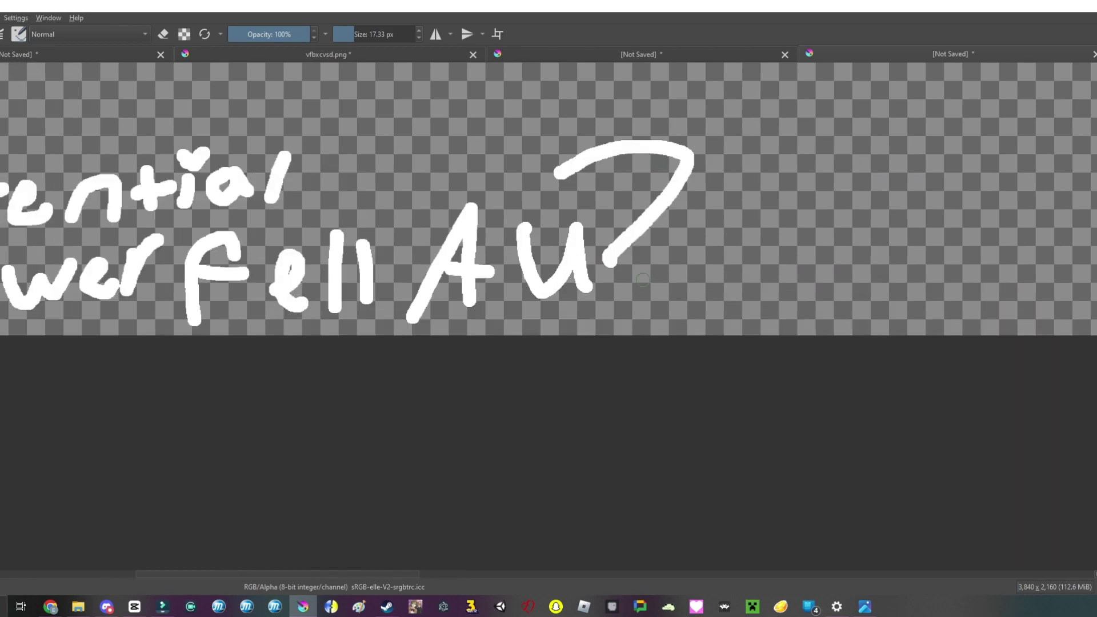
# Step: Remove the white hand-lettered caption, keeping only the yellow name and the character
pyautogui.press('Delete')
pyautogui.press('+')
pyautogui.moveTo(519, 303); pyautogui.dragTo(523, 435)
pyautogui.moveTo(597, 311); pyautogui.dragTo(592, 315)
pyautogui.moveTo(649, 312); pyautogui.dragTo(657, 403)
pyautogui.moveTo(726, 308); pyautogui.dragTo(757, 377)
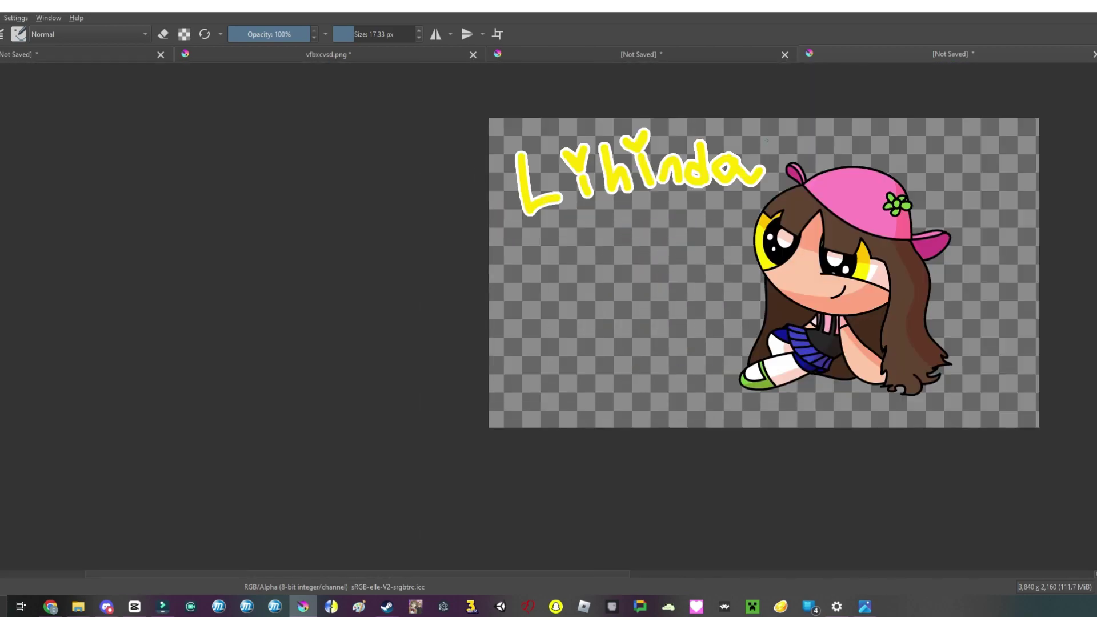
pyautogui.press('-')
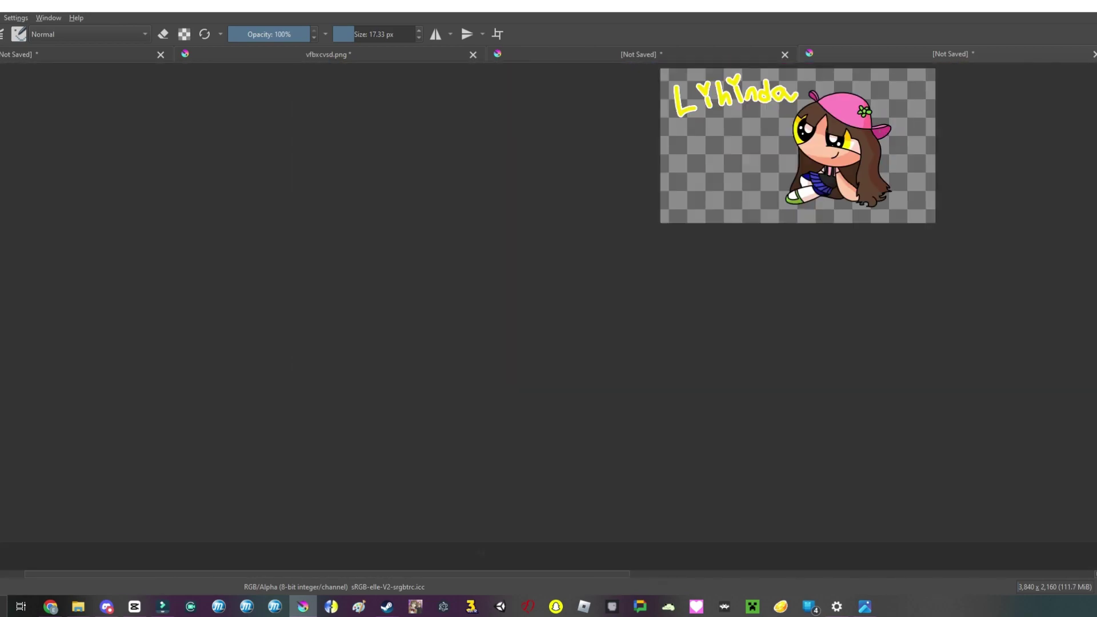
pyautogui.press('+')
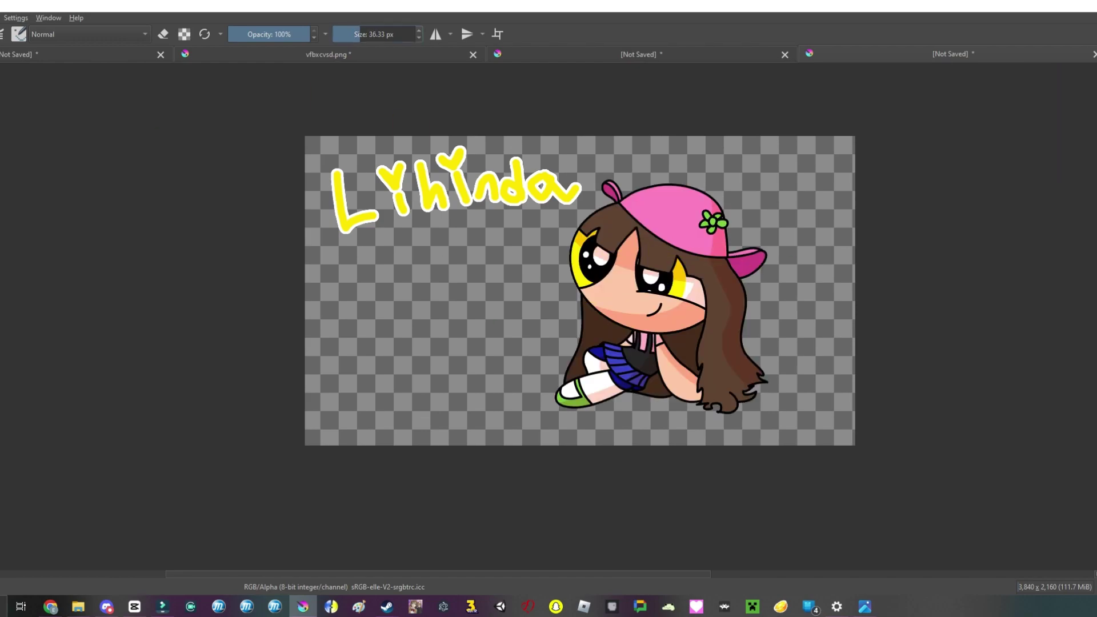
# Step: Try to tint the character with a faint pinkish wash using a 520.10 px brush at 10% opacity
pyautogui.press('+')
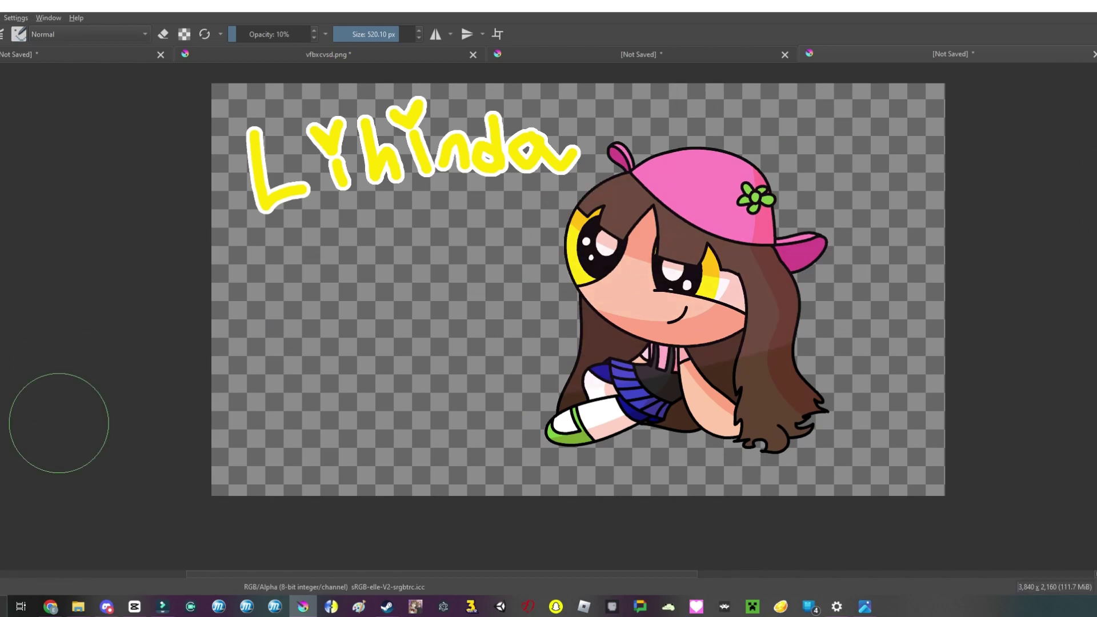
pyautogui.press('super')
pyautogui.press('super')
pyautogui.scroll(-2, 801, 303)
pyautogui.scroll(2, 800, 303)
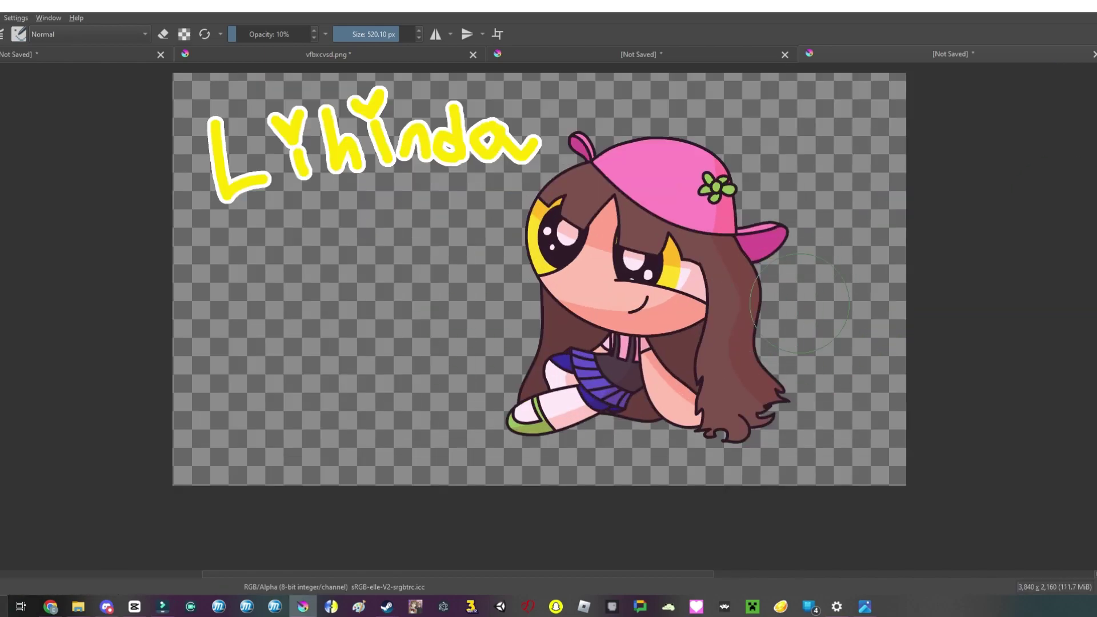
pyautogui.hotkey('ctrl', 't')
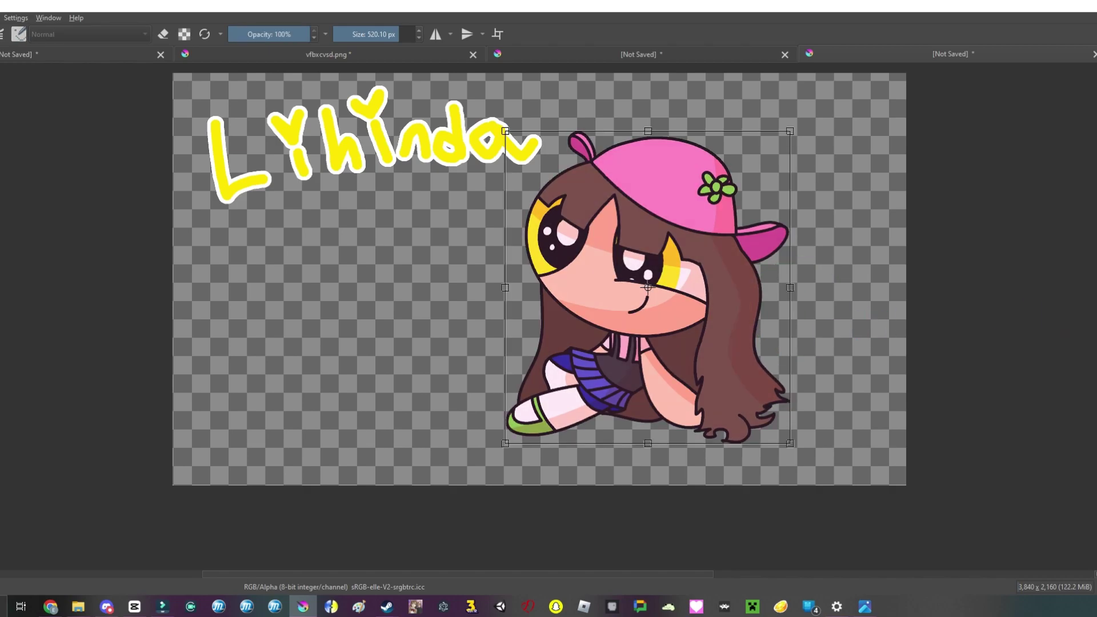
pyautogui.moveTo(648, 288); pyautogui.dragTo(694, 341)
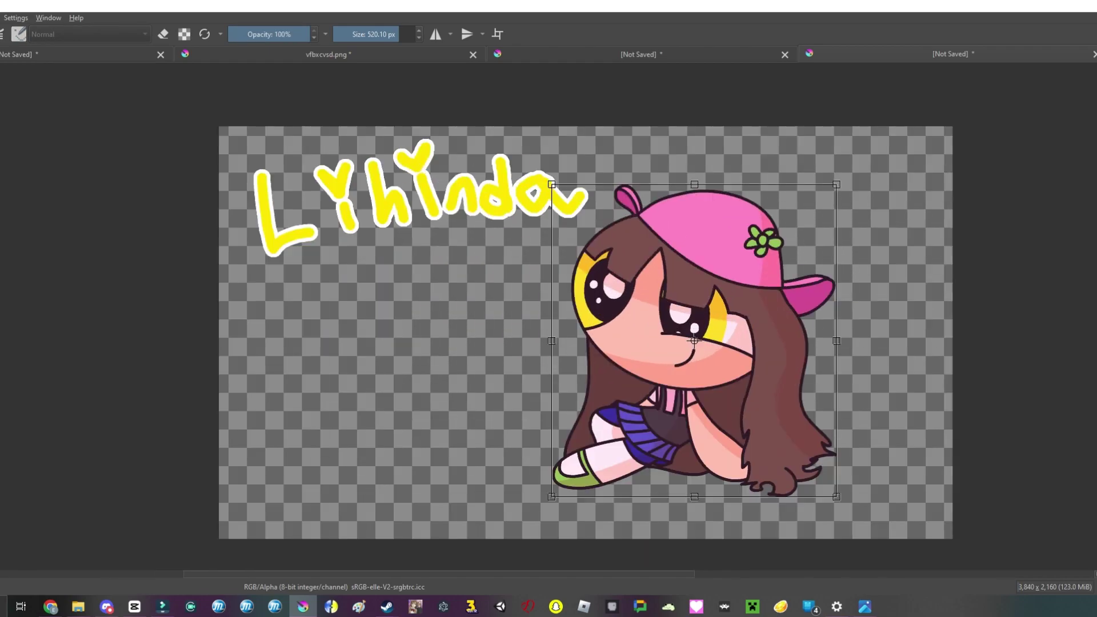
pyautogui.click(343, 264)
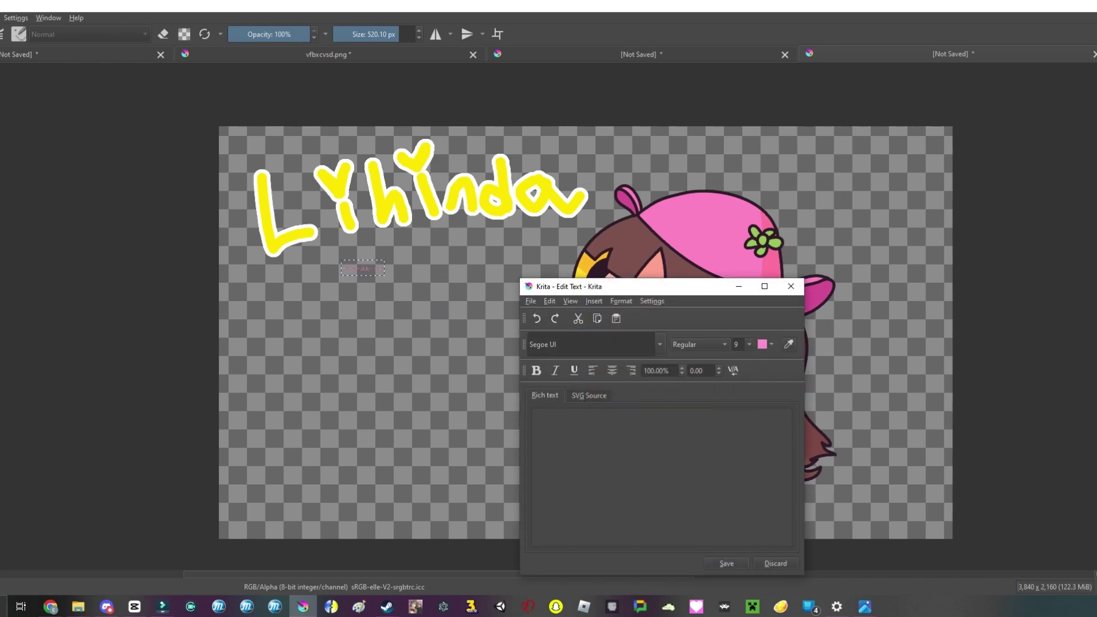
pyautogui.click(727, 563)
# Step: Tint the whole picture with a faint pinkish wash using a 1000 px brush at 10% opacity
pyautogui.hotkey('ctrl', 'j')
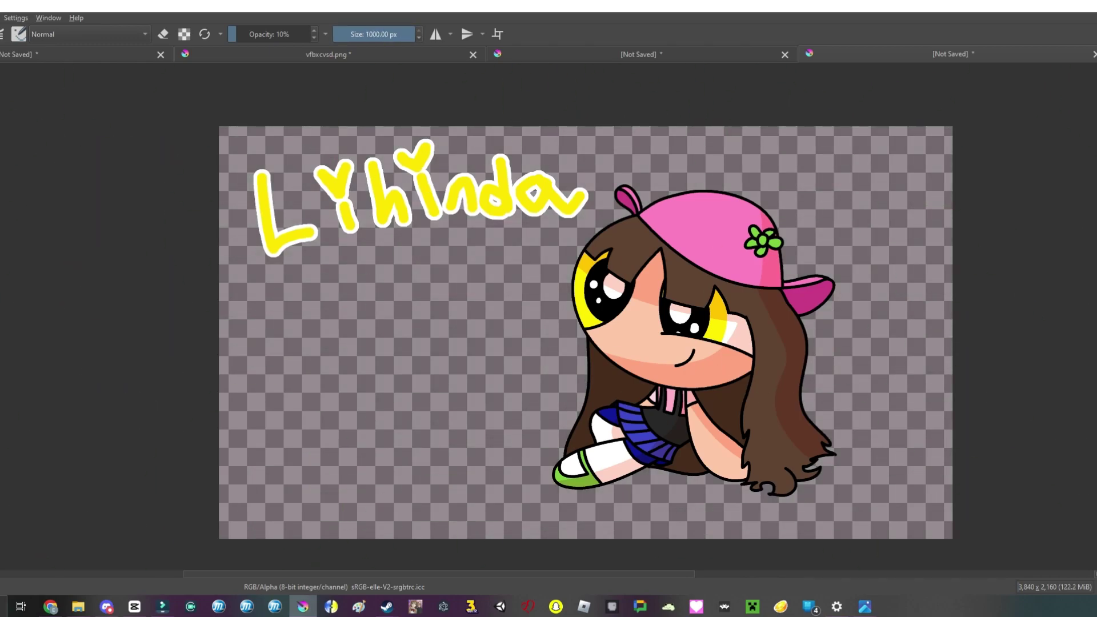
pyautogui.hotkey('ctrl', 'z')
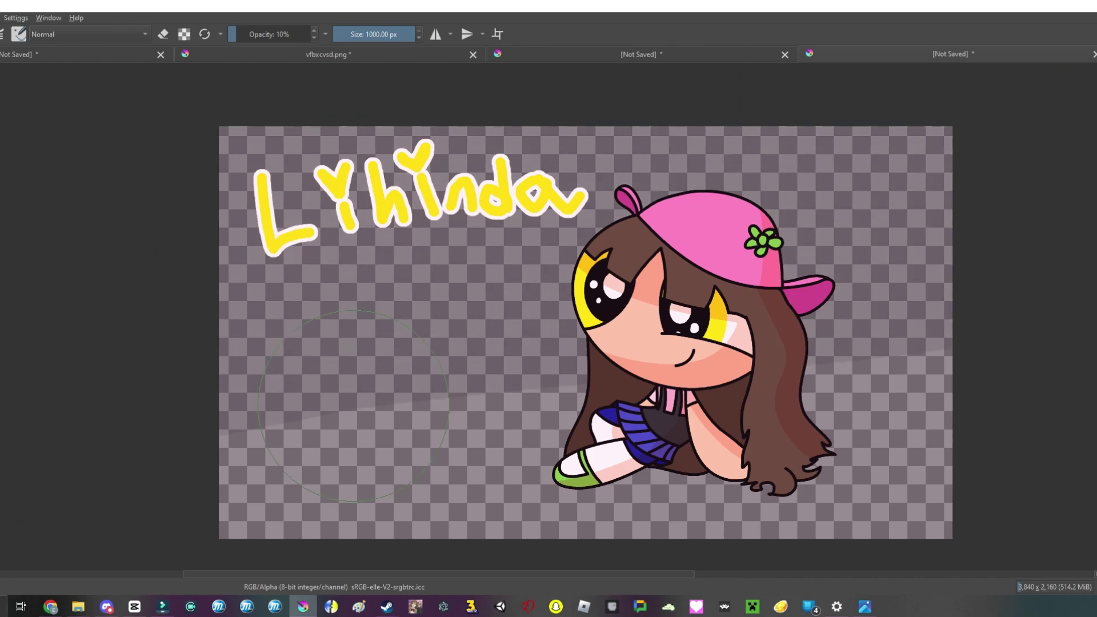
# Step: Add a background behind the character and lettering, with a bright green sky above a black hill rising towards the right
pyautogui.hotkey('shift', 'BackSpace')
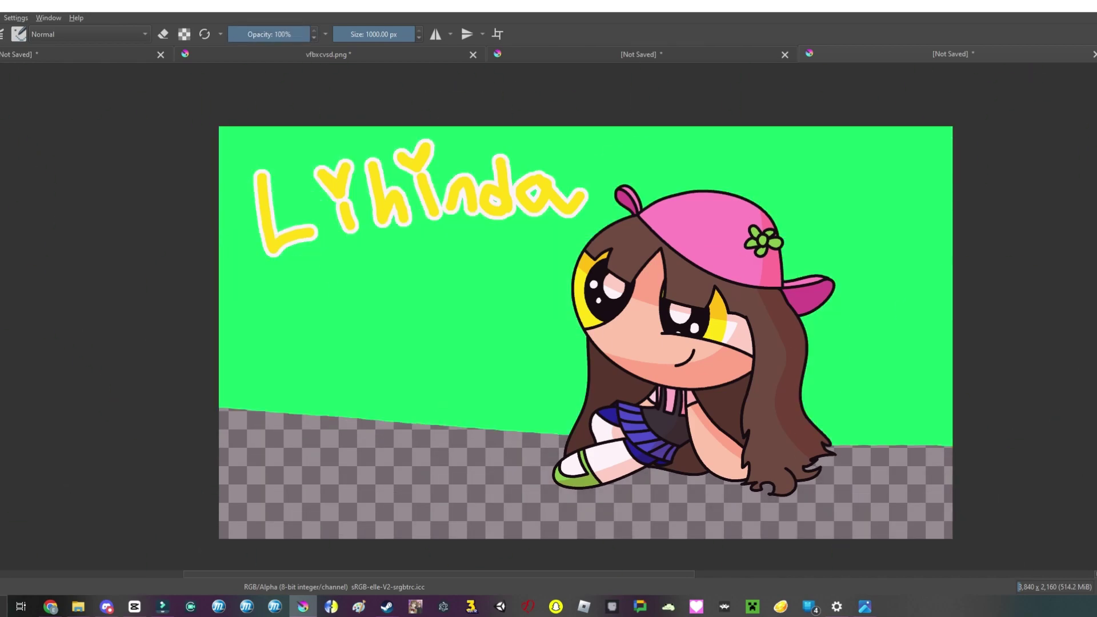
pyautogui.scroll(-2, 58, 405)
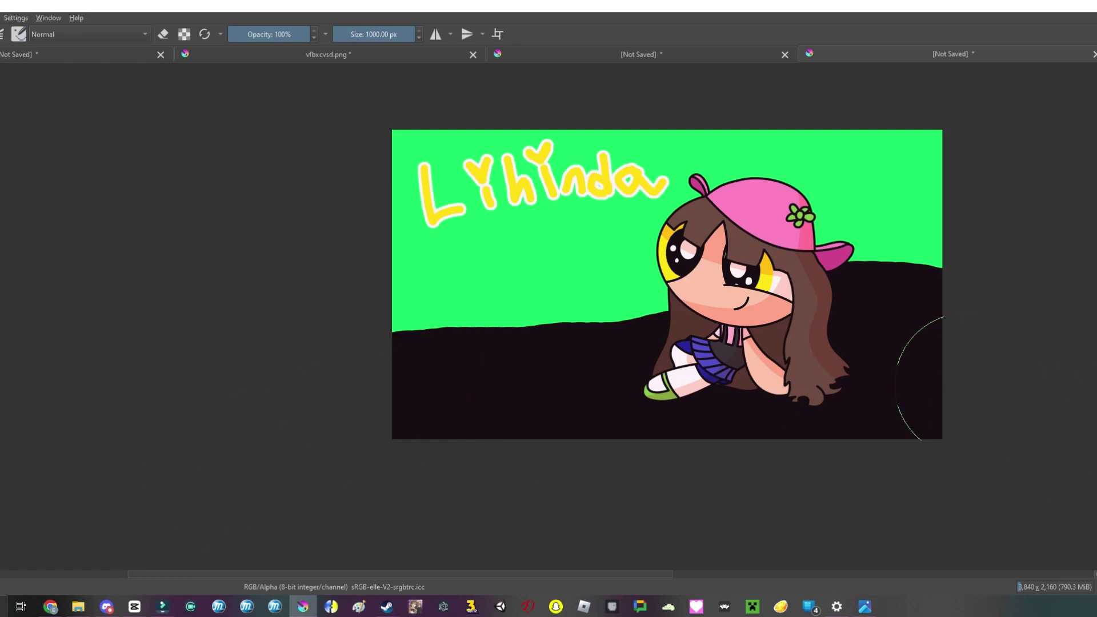
pyautogui.moveTo(269, 486)
pyautogui.mouseDown()
pyautogui.moveTo(606, 343)
pyautogui.moveTo(980, 372)
pyautogui.mouseUp()
pyautogui.hotkey('ctrl', 'z')
pyautogui.scroll(-2, 667, 284)
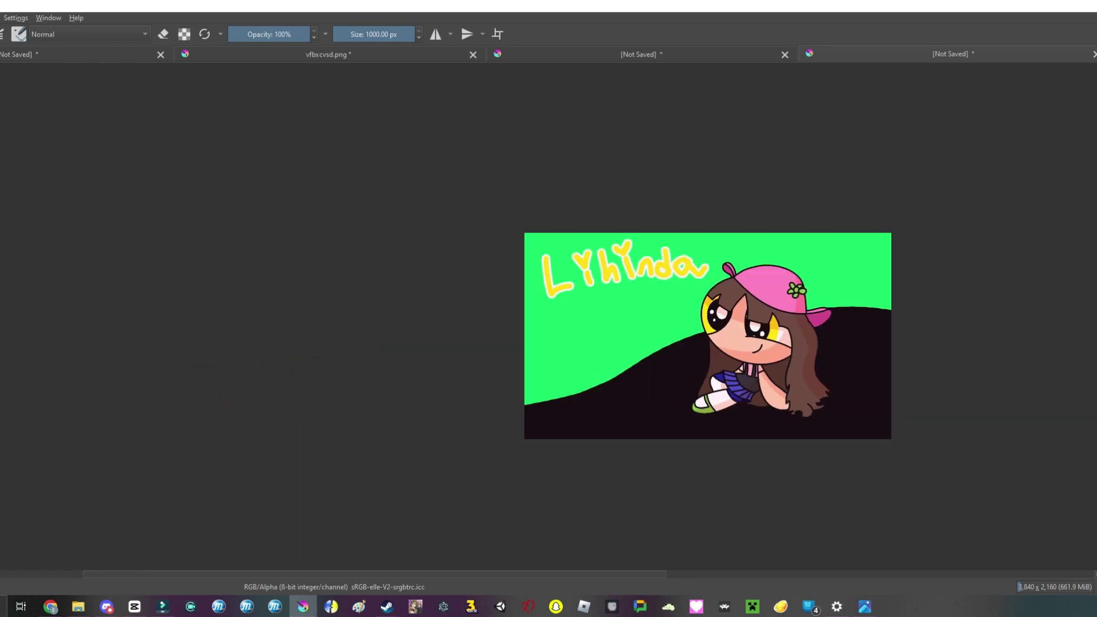
pyautogui.scroll(3, 708, 337)
pyautogui.scroll(-2, 590, 282)
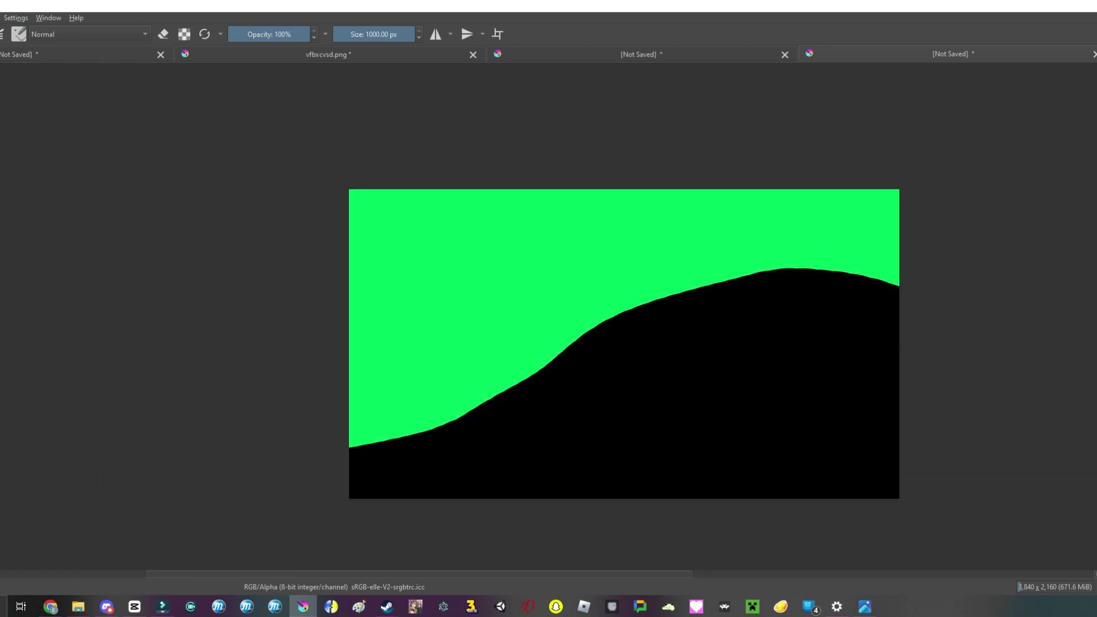
# Step: Recolour the background with a light blue sky and a solid green hill
pyautogui.hotkey('shift', 'BackSpace')
pyautogui.hotkey('shift', 'BackSpace')
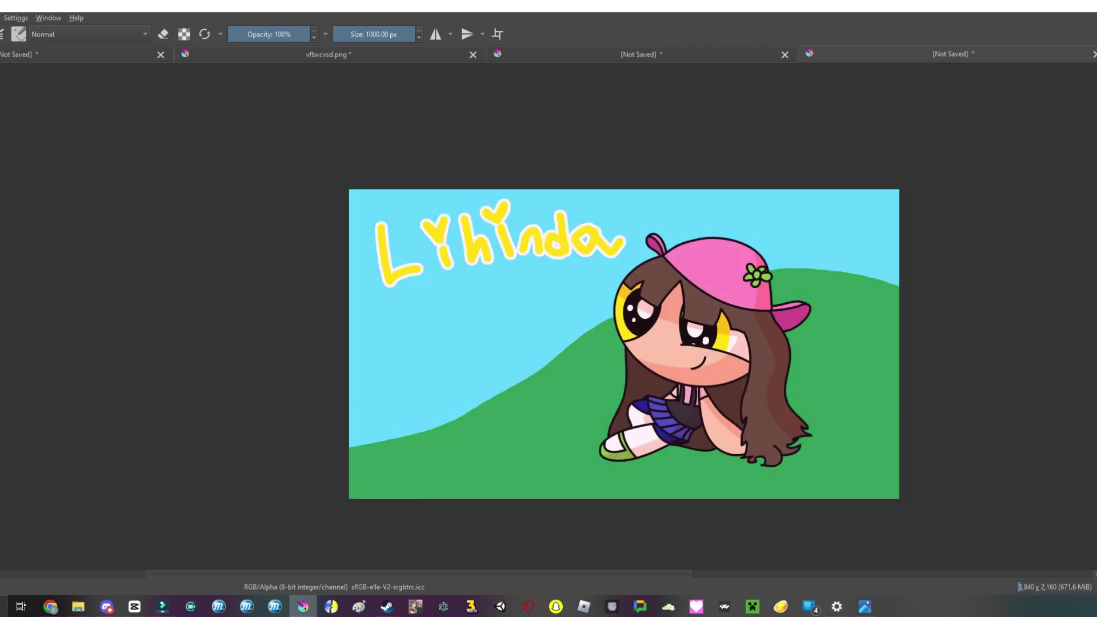
pyautogui.hotkey('ctrl', 'z')
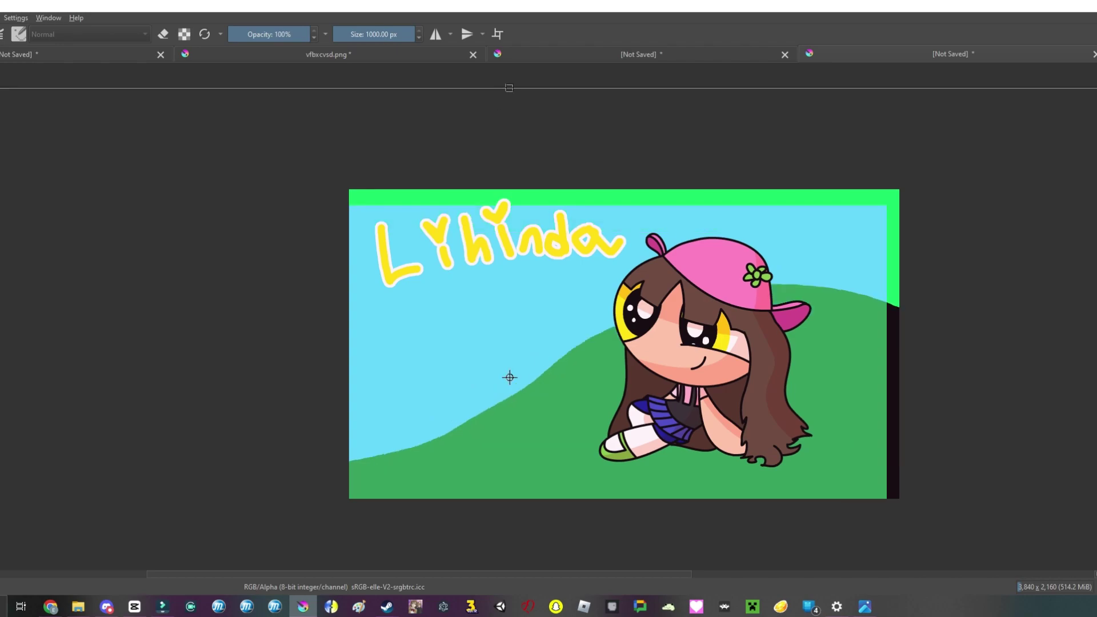
pyautogui.hotkey('ctrl', 'shift', 'z')
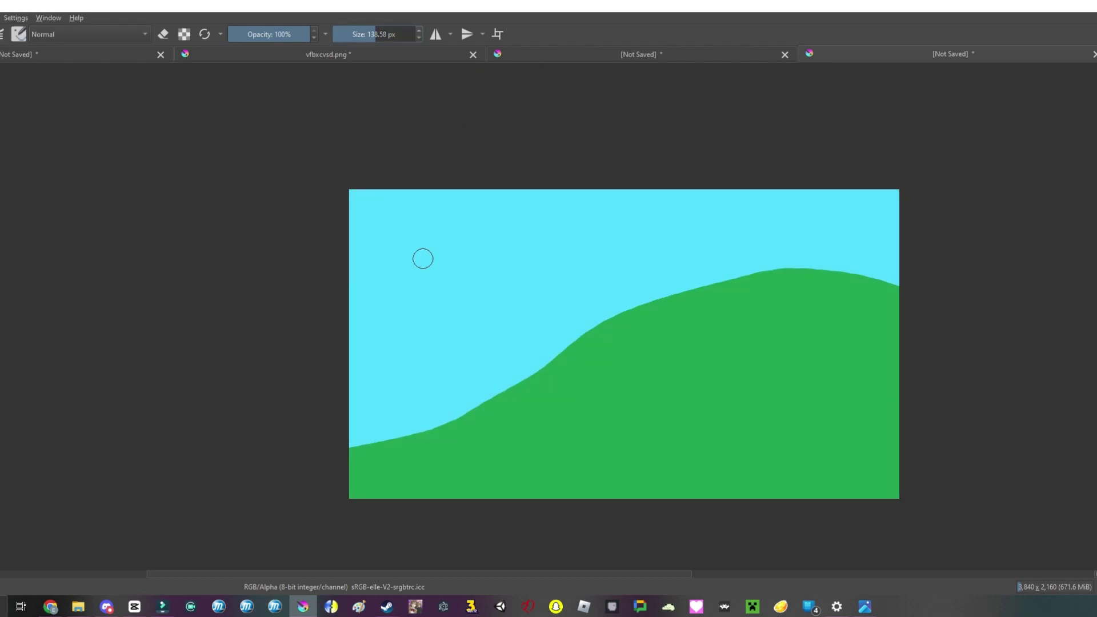
# Step: Paint three rounded white clouds in the blue sky with a 138.58 px brush
pyautogui.moveTo(371, 232); pyautogui.dragTo(454, 225)
pyautogui.moveTo(580, 223); pyautogui.dragTo(646, 225)
pyautogui.moveTo(534, 315)
pyautogui.mouseDown()
pyautogui.moveTo(435, 317)
pyautogui.moveTo(457, 330)
pyautogui.mouseUp()
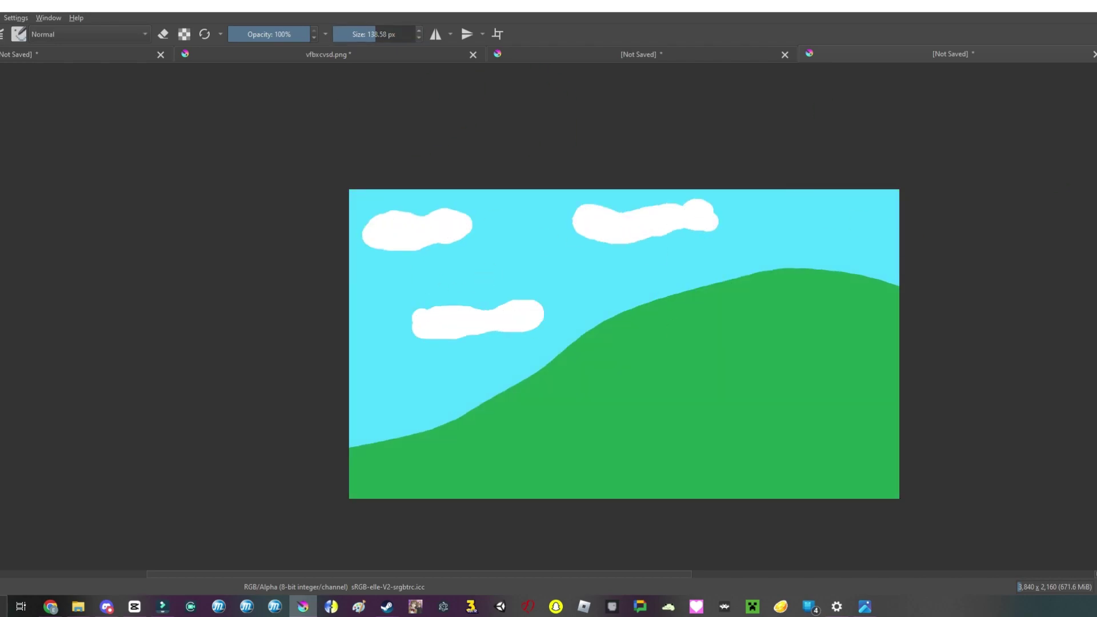
# Step: Try to outline a diagonal light beam with two straight yellow strokes across the sky and hill
pyautogui.moveTo(318, 170); pyautogui.dragTo(680, 437)
pyautogui.hotkey('ctrl', 'z')
pyautogui.hscroll(3, 907, 385)
pyautogui.scroll(-3, 519, 329)
pyautogui.hotkey('ctrl', 'shift', 'z')
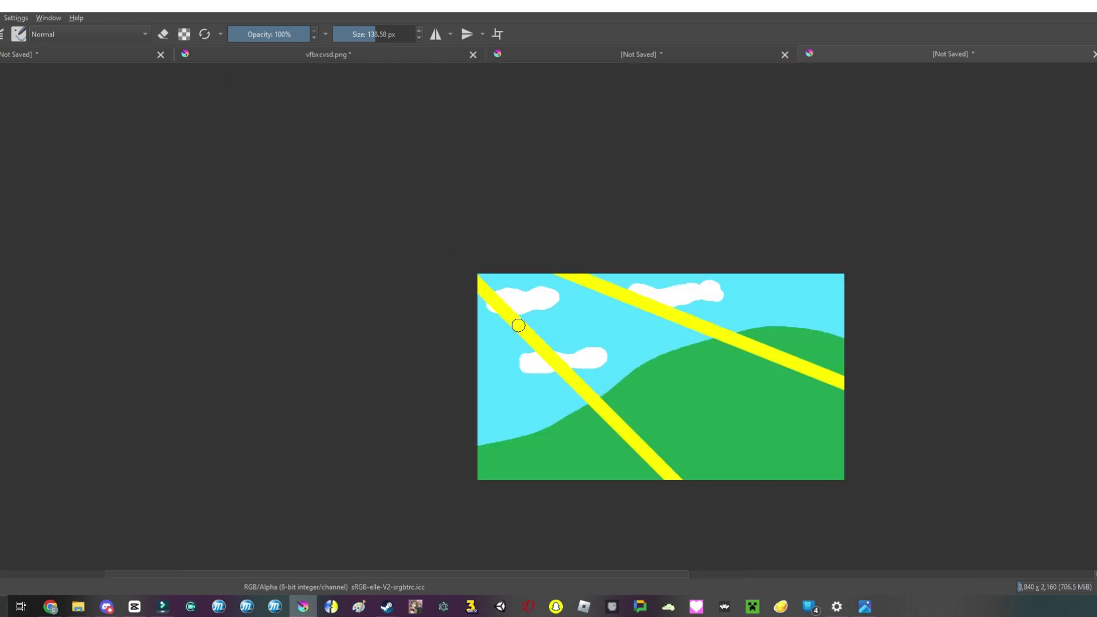
# Step: Try to fill the light beam with translucent yellow from the upper-left corner of the canvas across the hill
pyautogui.scroll(2, 519, 329)
pyautogui.hscroll(-3, 392, 135)
pyautogui.moveTo(392, 135)
pyautogui.mouseDown()
pyautogui.moveTo(801, 429)
pyautogui.moveTo(380, 147)
pyautogui.moveTo(1053, 453)
pyautogui.mouseUp()
pyautogui.hotkey('ctrl', 'z')
pyautogui.hotkey('ctrl', 'z')
pyautogui.hotkey('ctrl', 'z')
pyautogui.scroll(2, 800, 428)
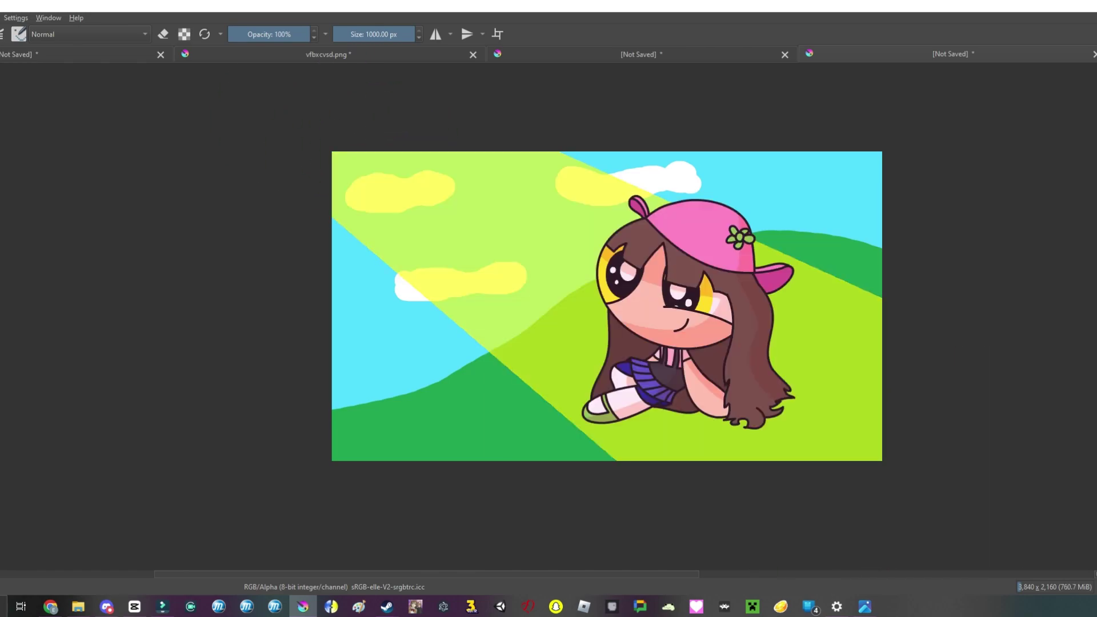
pyautogui.moveTo(465, 208); pyautogui.dragTo(331, 147)
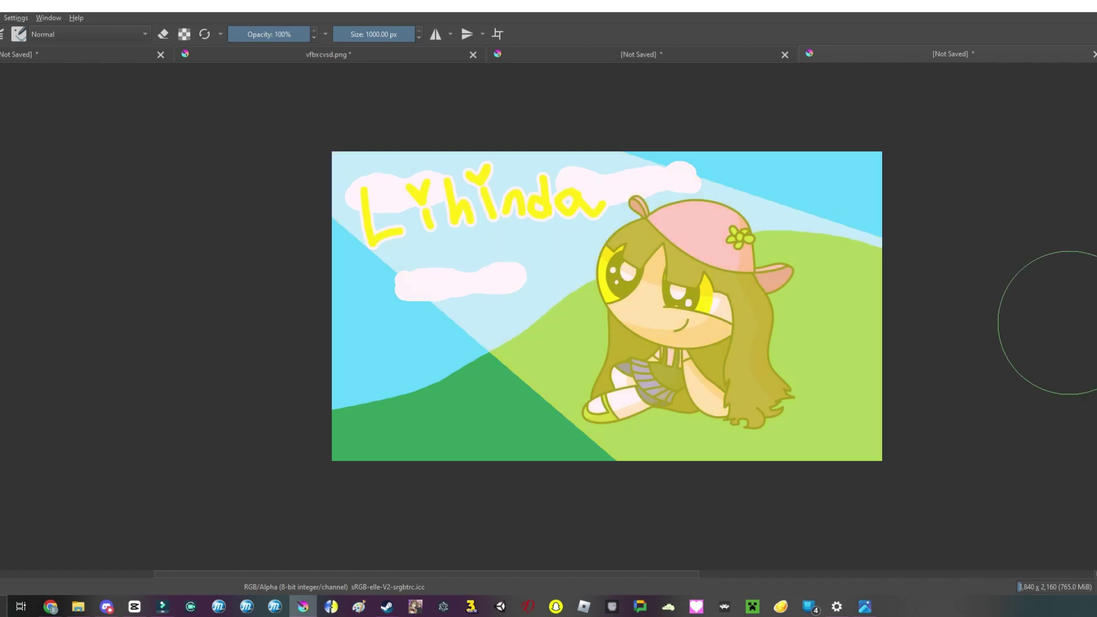
# Step: Try to erase the beam's far end over the character and hill, and remove the whole yellow beam
pyautogui.press('e')
pyautogui.moveTo(812, 269); pyautogui.dragTo(664, 431)
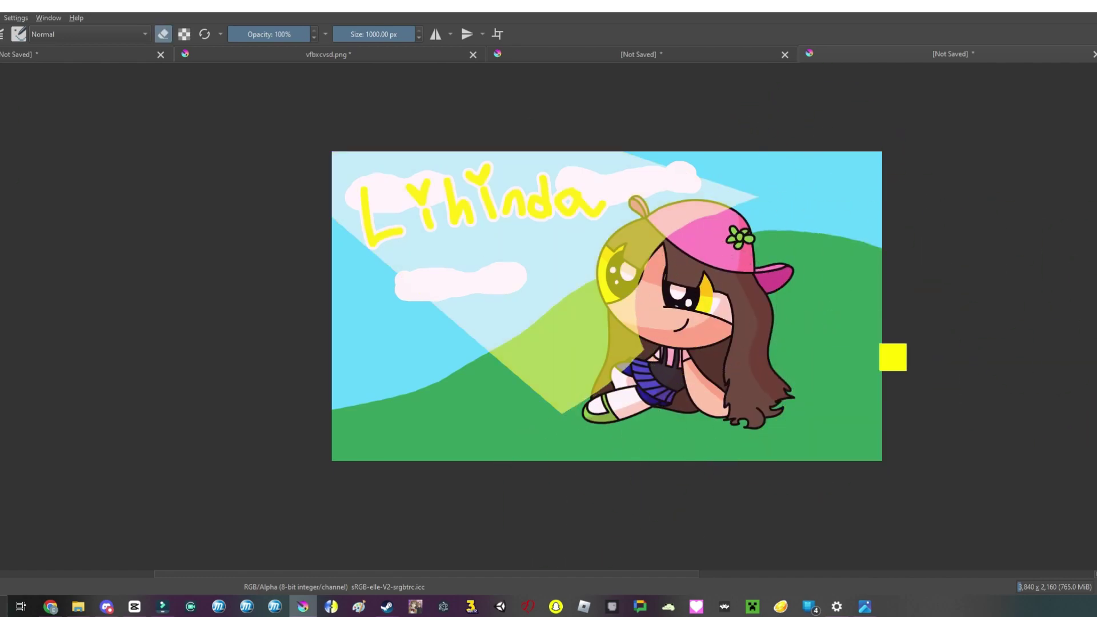
pyautogui.hotkey('ctrl', 'z')
pyautogui.hotkey('ctrl', 'z')
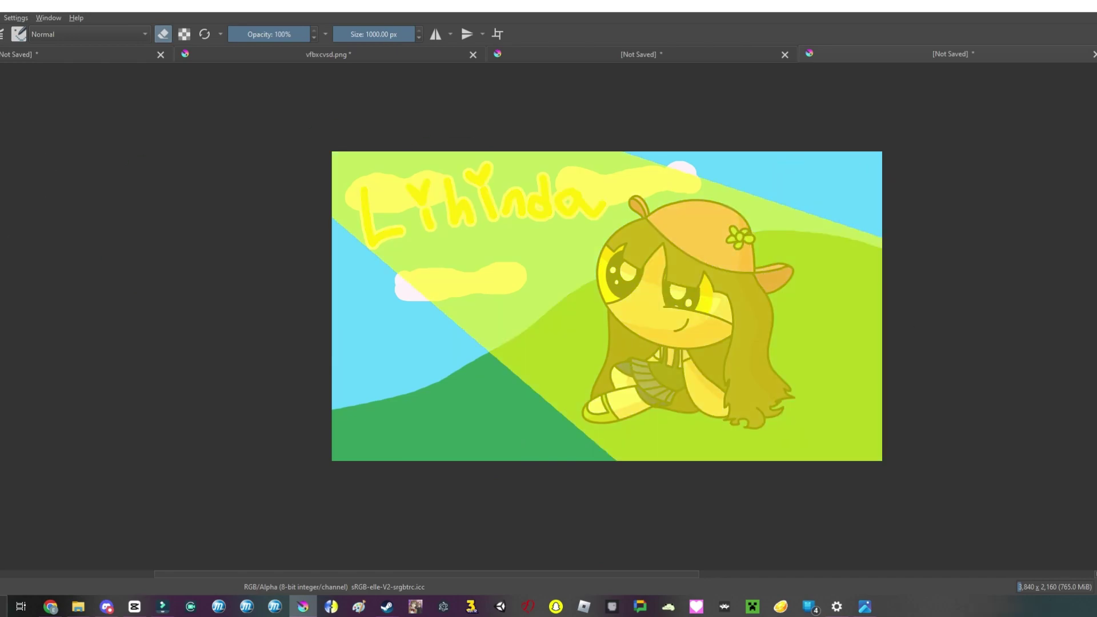
pyautogui.hotkey('ctrl', 'z')
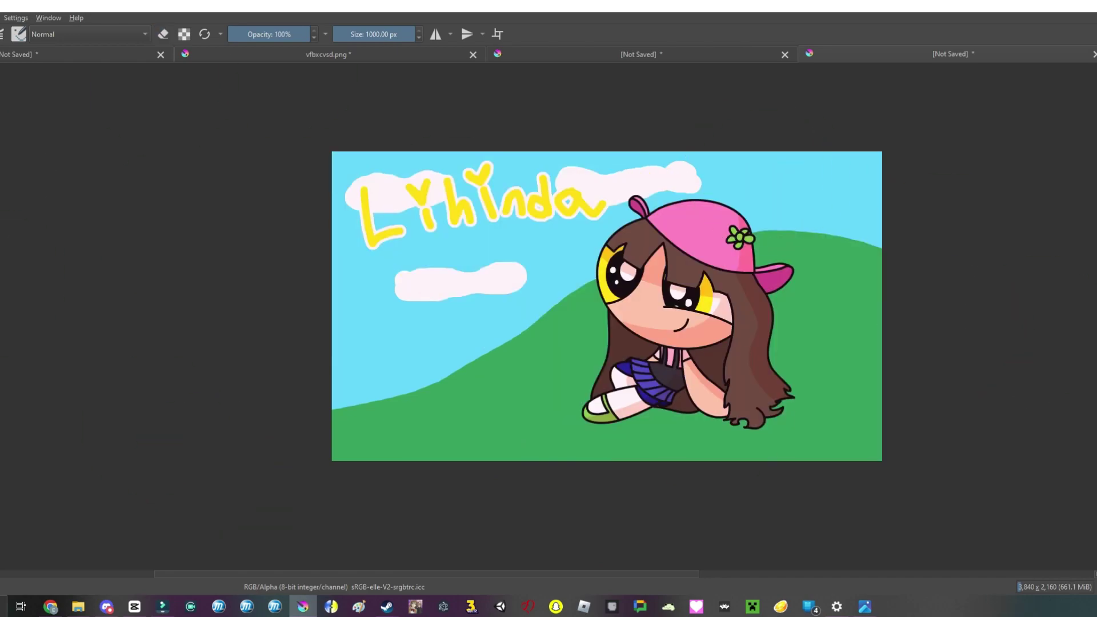
# Step: Export the finished picture with the character, yellow lettering, clouds and hill background
pyautogui.hotkey('ctrl', 'shift', 'e')
pyautogui.press('Return')
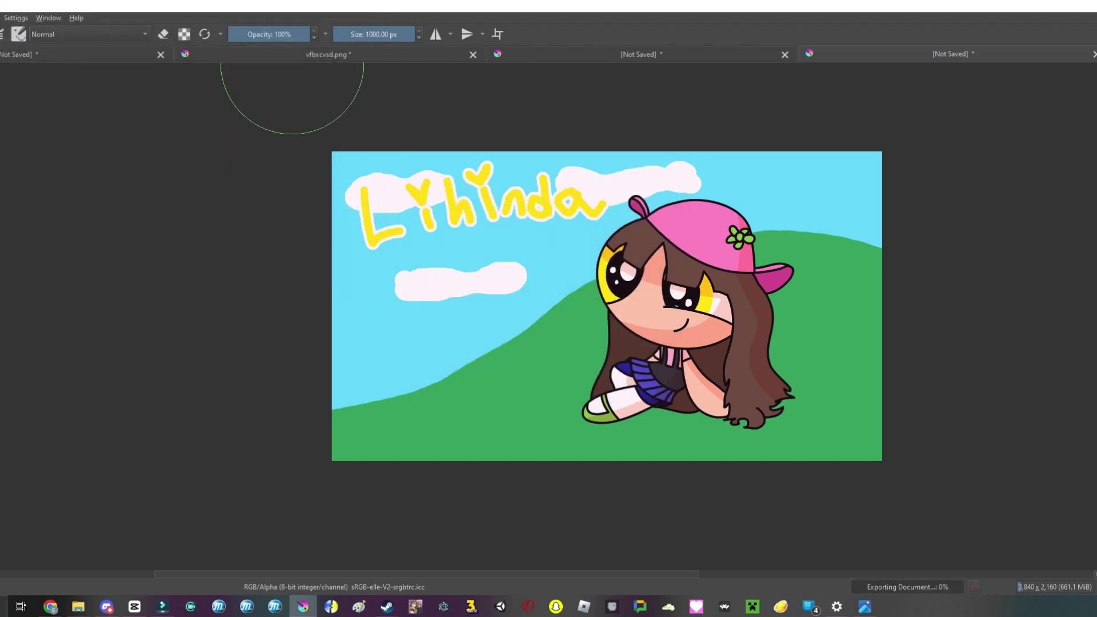